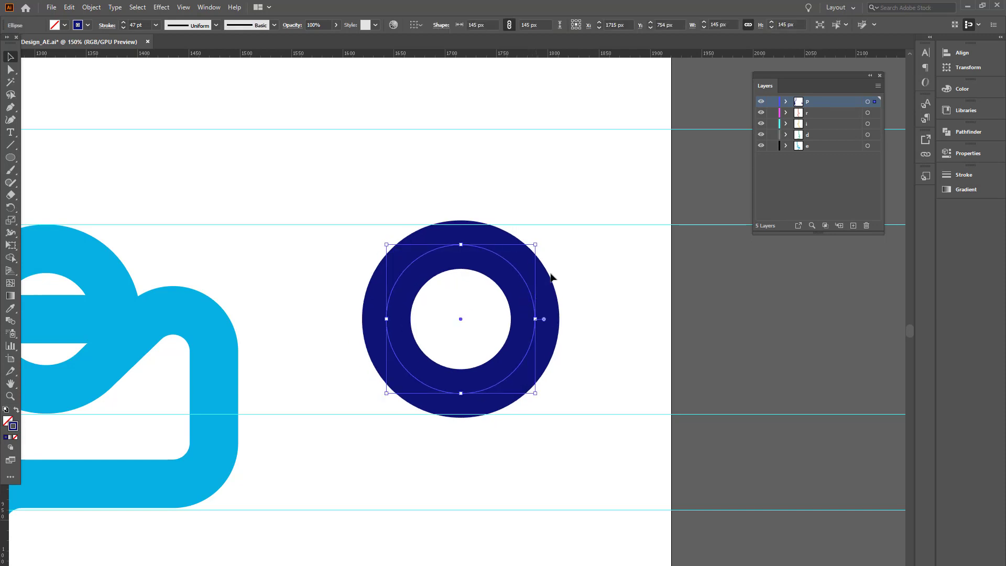
# Resize the navy ring proportionally to 139 px so its outer edge fits between the two middle guides
pyautogui.moveTo(537, 245); pyautogui.dragTo(534, 246)
pyautogui.click(597, 249)
pyautogui.click(442, 330)
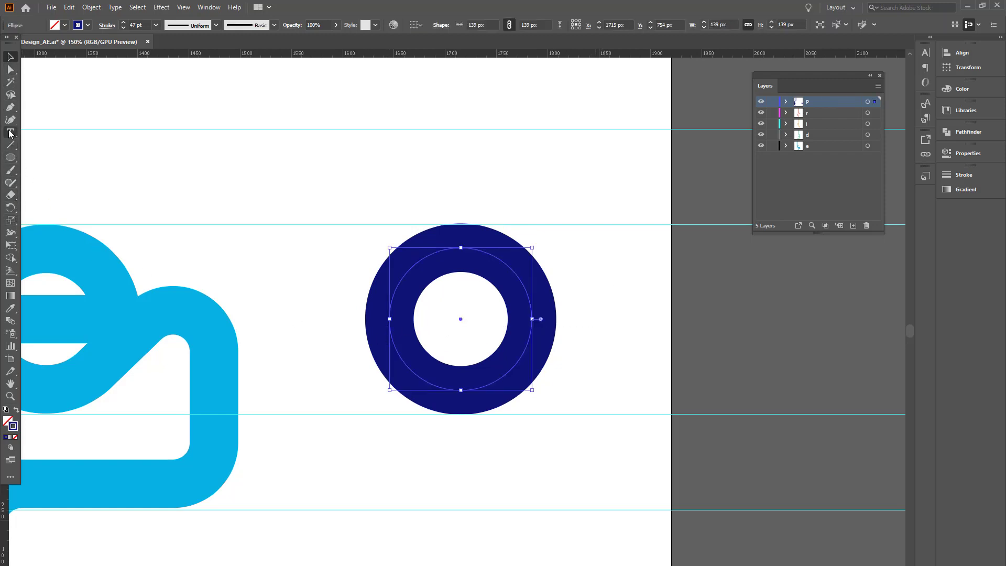
# Add an anchor point on the ring's path just below its leftmost anchor with the Pen tool
pyautogui.click(10, 108)
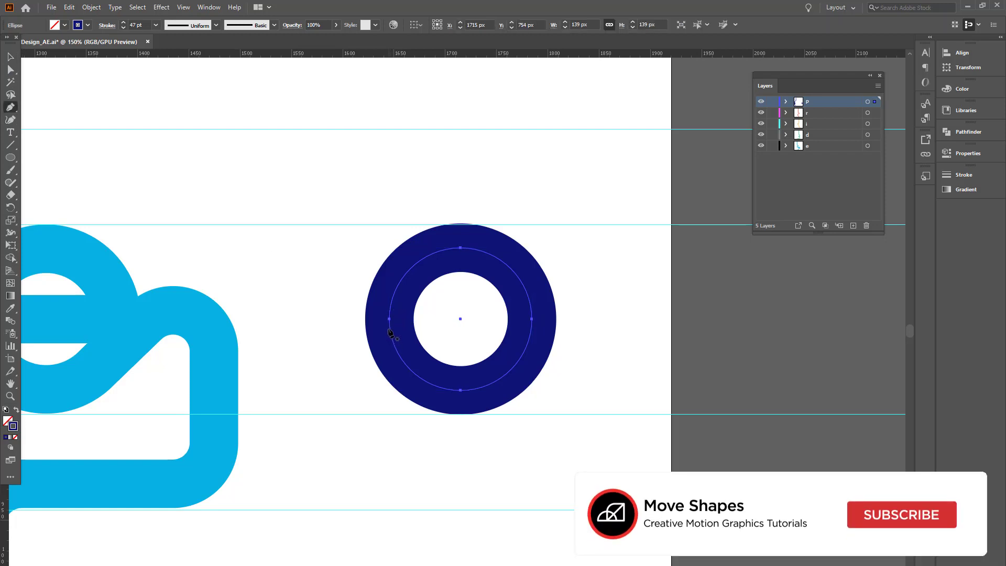
pyautogui.hotkey('ctrl', '+')
pyautogui.hotkey('ctrl', '+')
pyautogui.hotkey('ctrl', '+')
pyautogui.moveTo(315, 349); pyautogui.dragTo(471, 334)
pyautogui.click(428, 320)
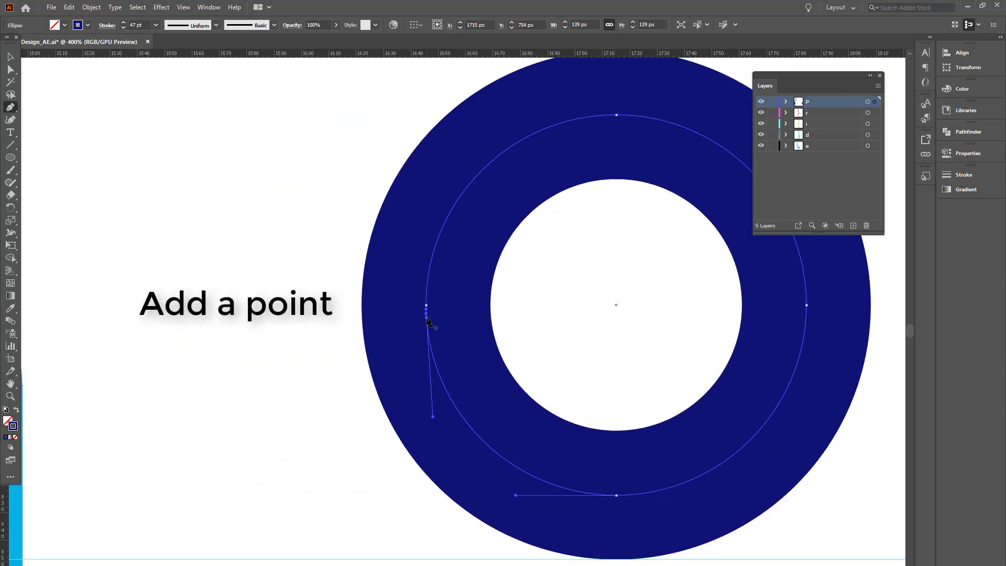
# Add another anchor between the leftmost anchor and the new point, and delete it to cut the ring open
pyautogui.hotkey('ctrl', '+')
pyautogui.hotkey('ctrl', '+')
pyautogui.hotkey('ctrl', '+')
pyautogui.hotkey('ctrl', '+')
pyautogui.hotkey('ctrl', '+')
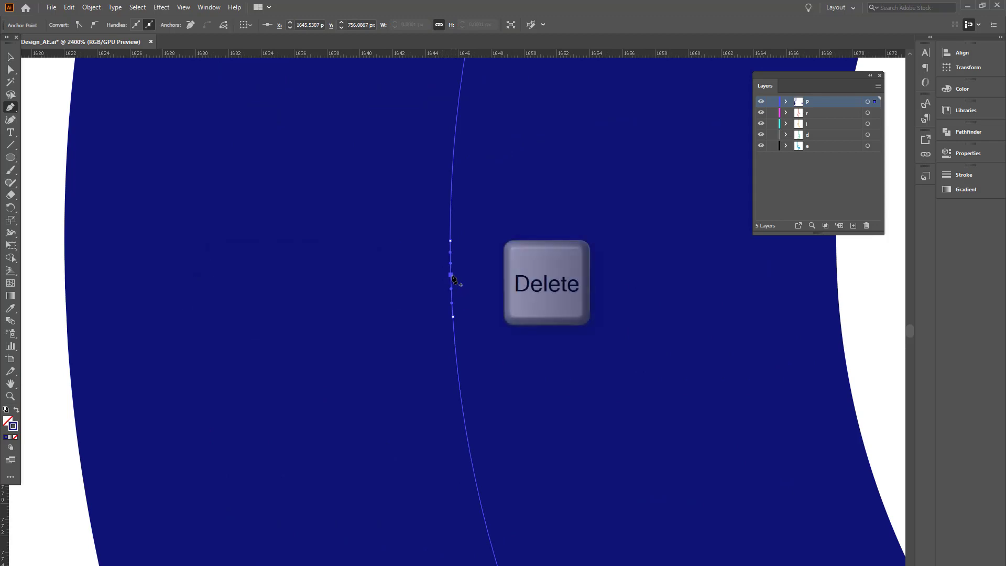
pyautogui.press('Delete')
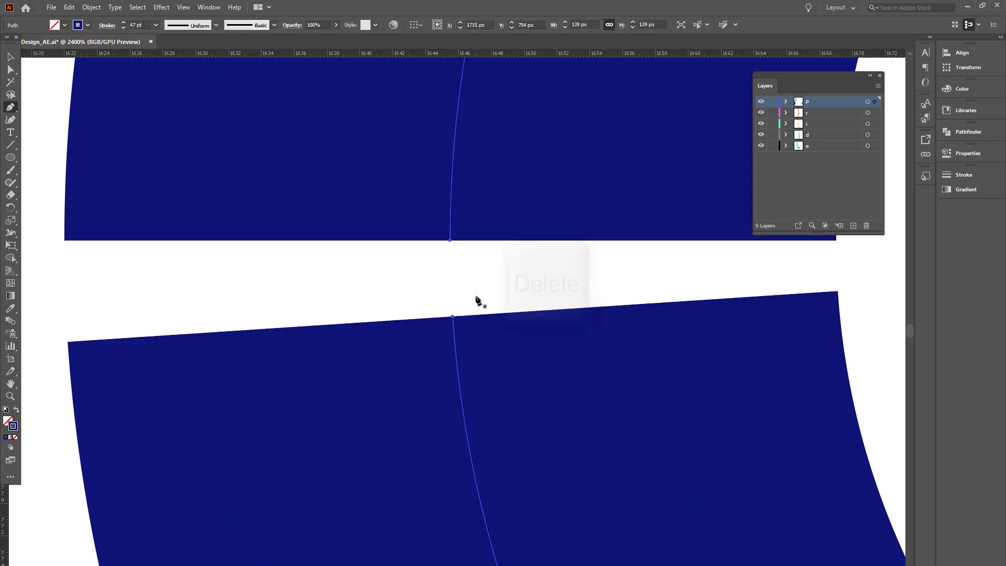
# Extend the ring's upper open end straight down to the lowest guide at Y 939.5 px, forming the p's stem
pyautogui.hotkey('ctrl', '-')
pyautogui.hotkey('ctrl', '-')
pyautogui.hotkey('ctrl', '-')
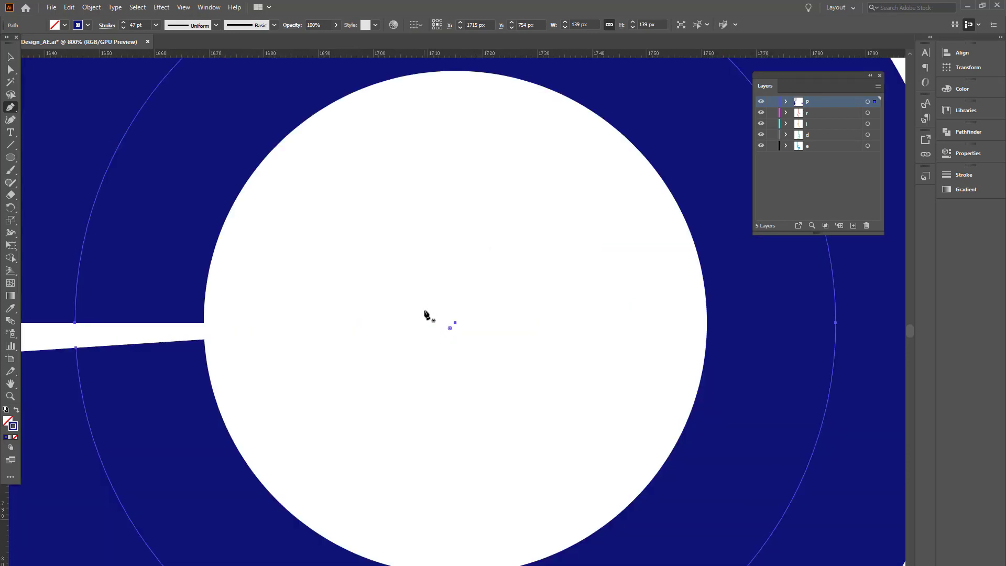
pyautogui.hotkey('ctrl', '-')
pyautogui.hotkey('ctrl', '-')
pyautogui.hotkey('ctrl', '-')
pyautogui.hscroll(-5, 367, 330)
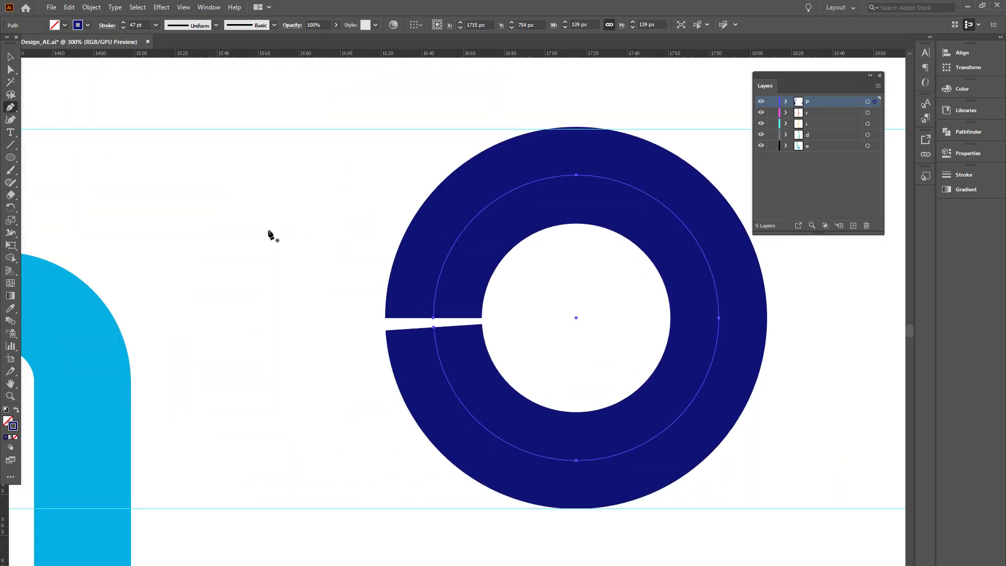
pyautogui.click(11, 57)
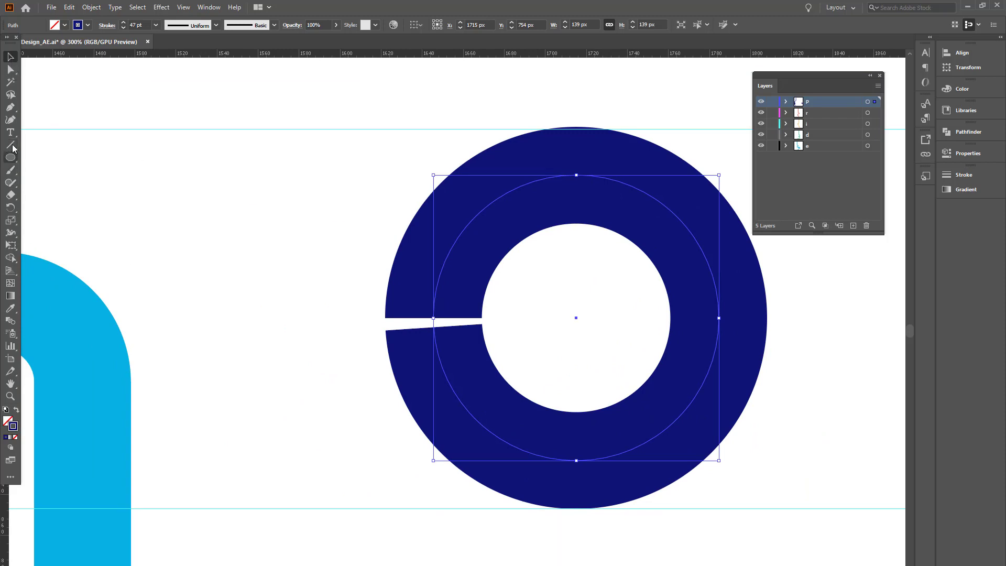
pyautogui.click(10, 108)
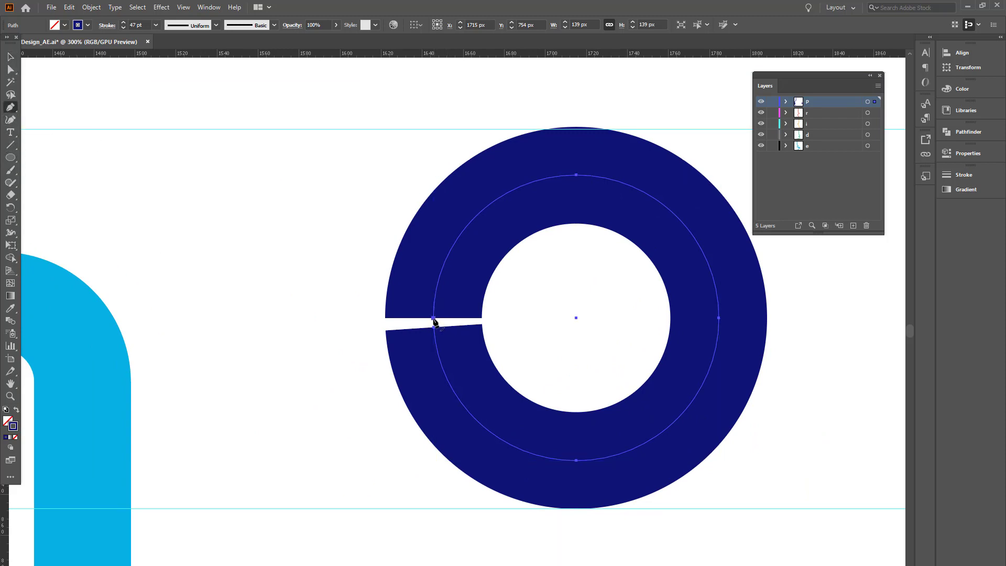
pyautogui.click(433, 319)
pyautogui.scroll(-4, 449, 328)
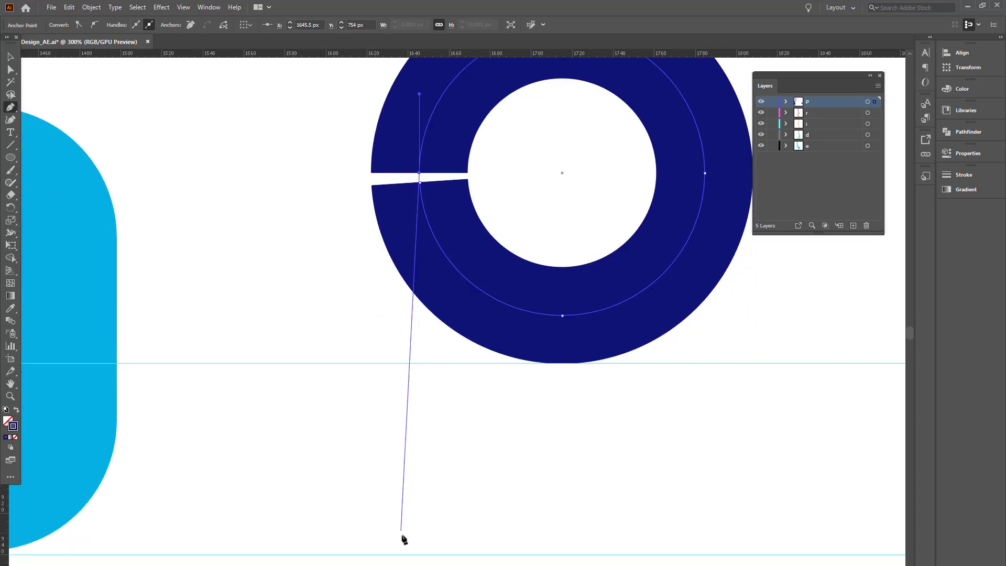
pyautogui.keyDown('shift'); pyautogui.click(411, 555); pyautogui.keyUp('shift')
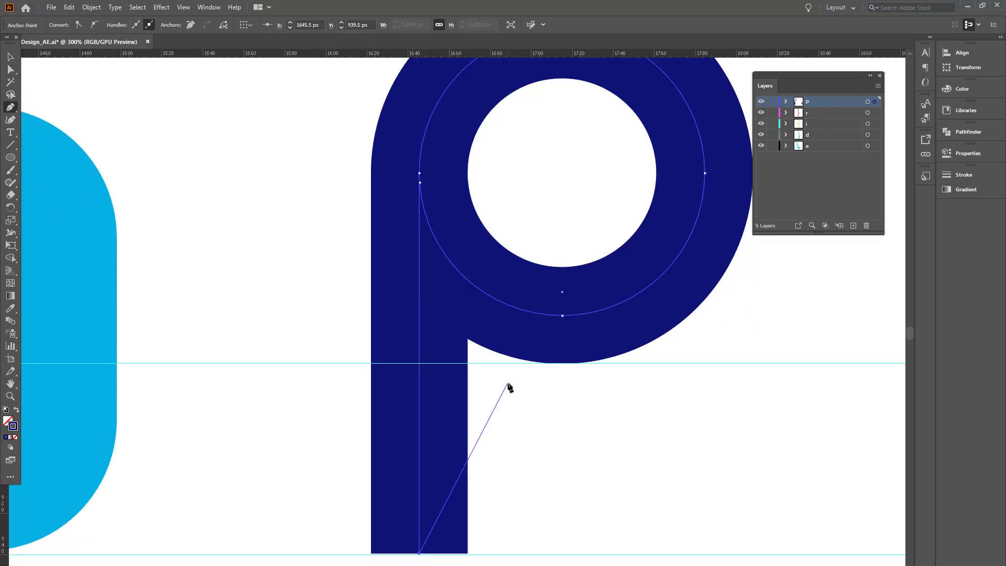
pyautogui.press('v')
pyautogui.click(534, 416)
# Extend the ring's lower open end straight up to Y 596.5 px with the Pen tool, just below the top guide
pyautogui.moveTo(491, 273); pyautogui.dragTo(509, 343)
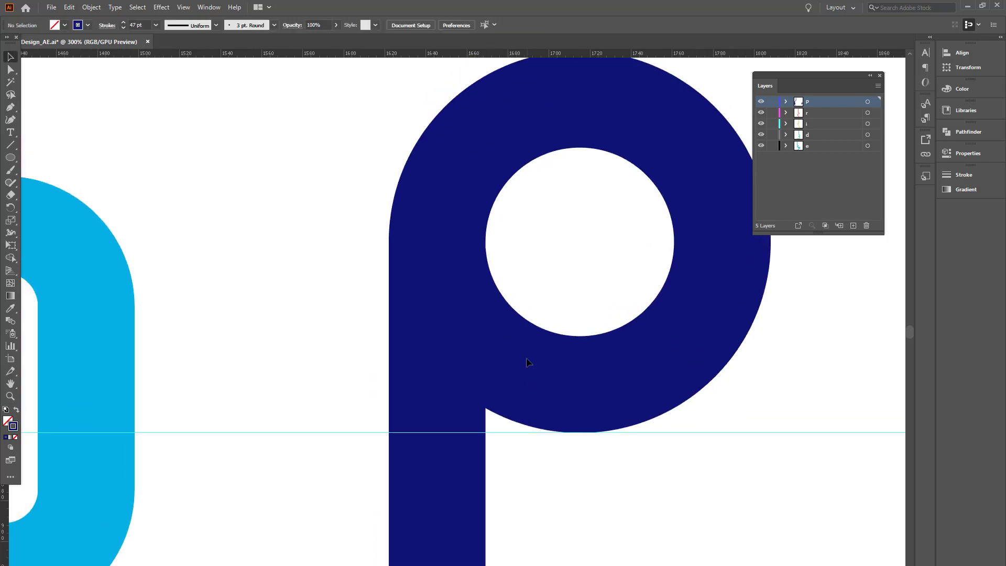
pyautogui.click(473, 373)
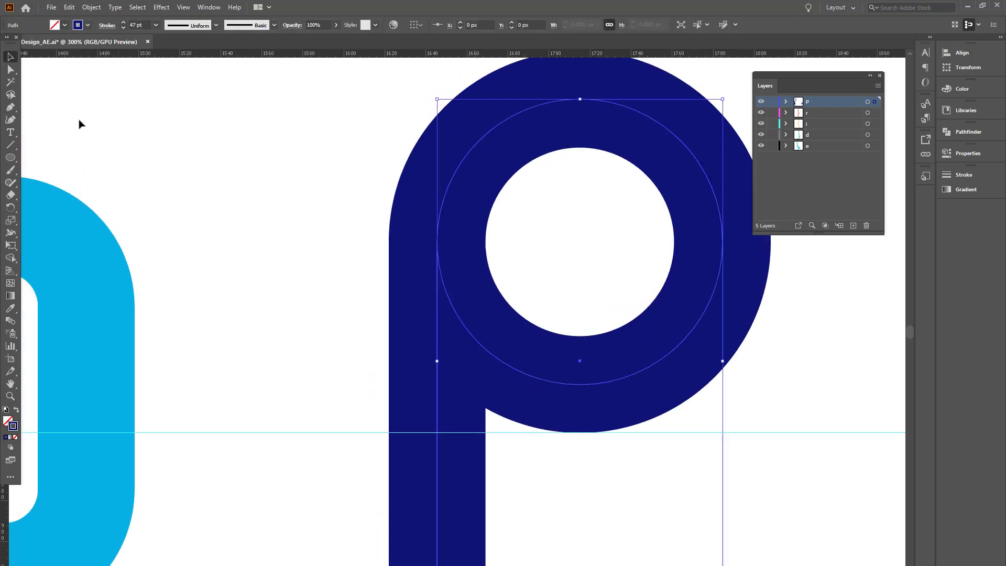
pyautogui.press('a')
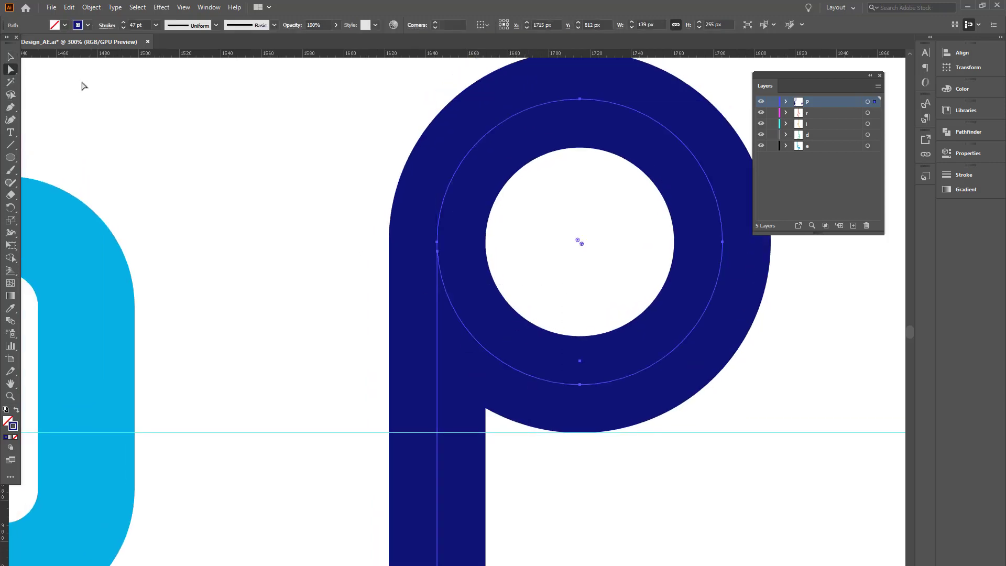
pyautogui.click(438, 253)
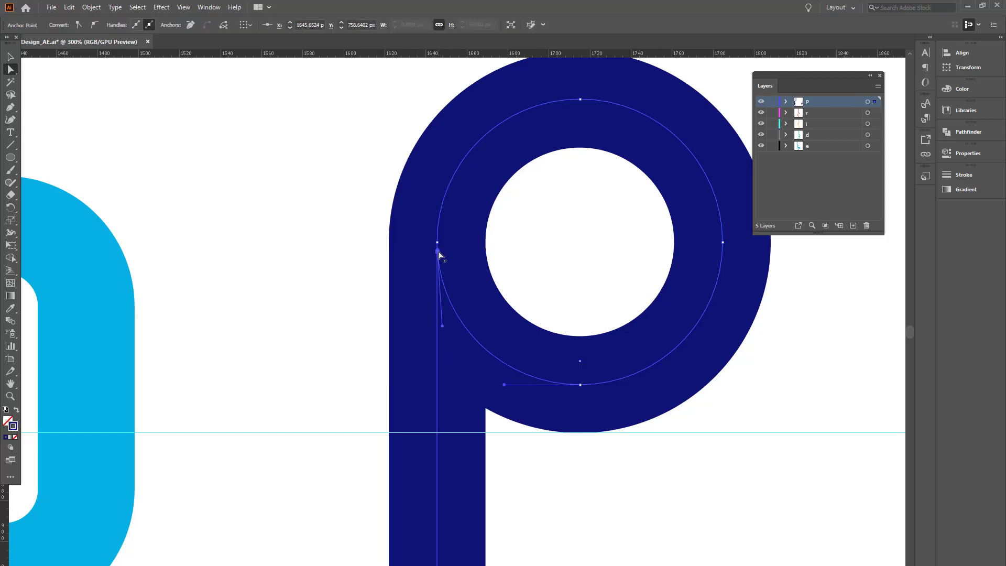
pyautogui.scroll(3, 481, 221)
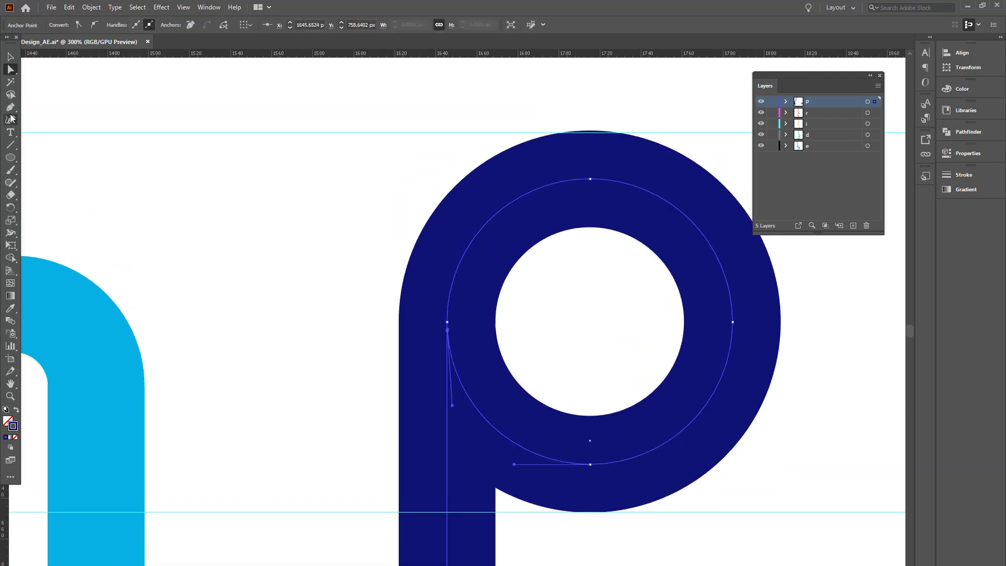
pyautogui.press('p')
pyautogui.click(447, 331)
pyautogui.moveTo(519, 236); pyautogui.dragTo(520, 413)
pyautogui.click(450, 177)
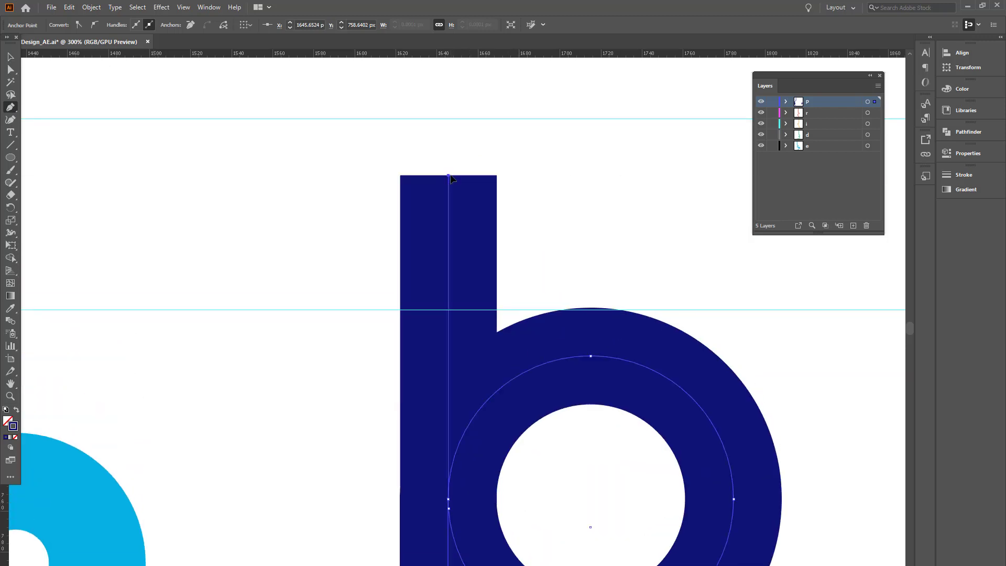
# Continue the stem's upper end with straight segments right to X 1762.5 px, up, and left beyond the stem
pyautogui.hotkey('ctrl', '-')
pyautogui.hotkey('ctrl', '-')
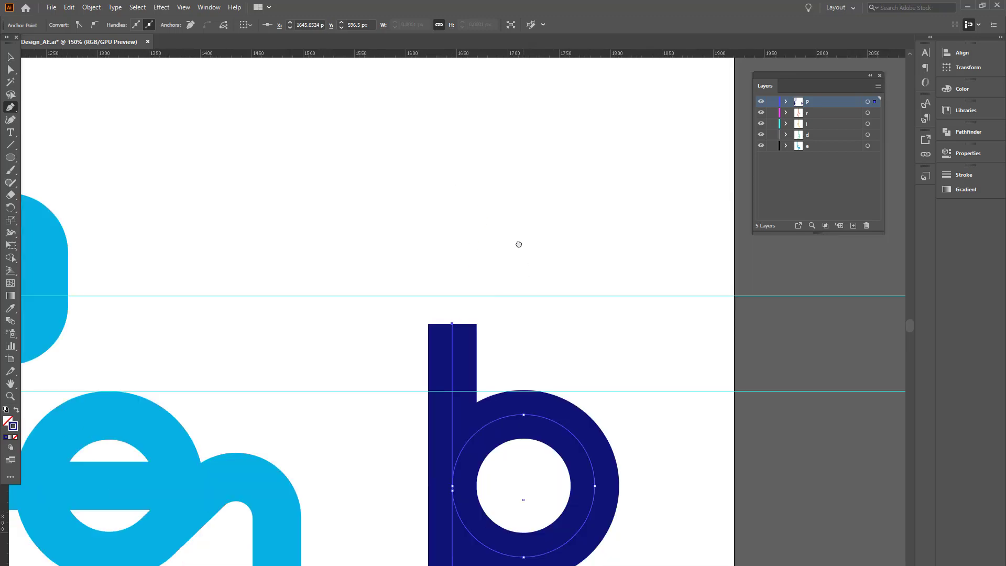
pyautogui.moveTo(518, 242); pyautogui.dragTo(504, 166)
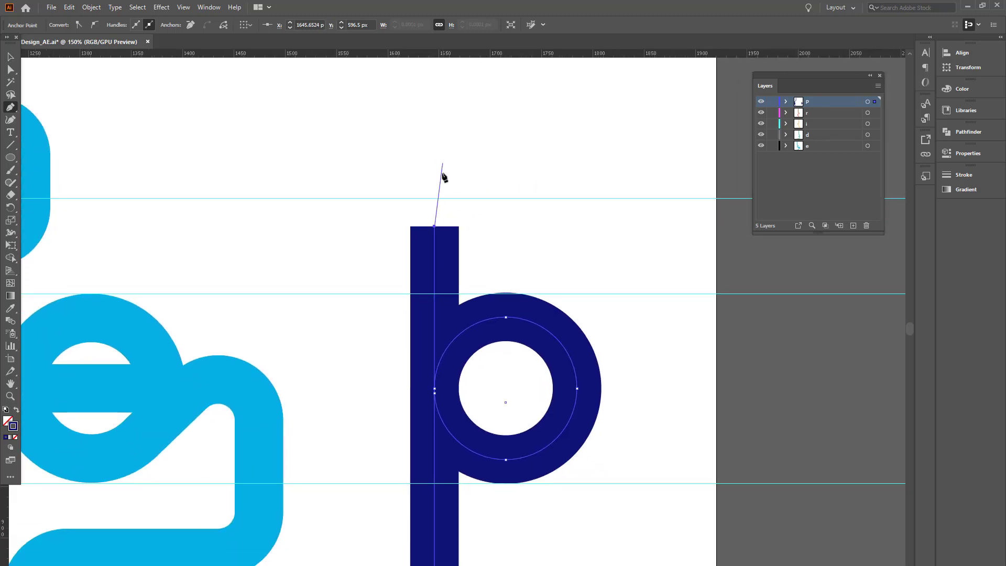
pyautogui.click(555, 227)
pyautogui.scroll(3, 587, 158)
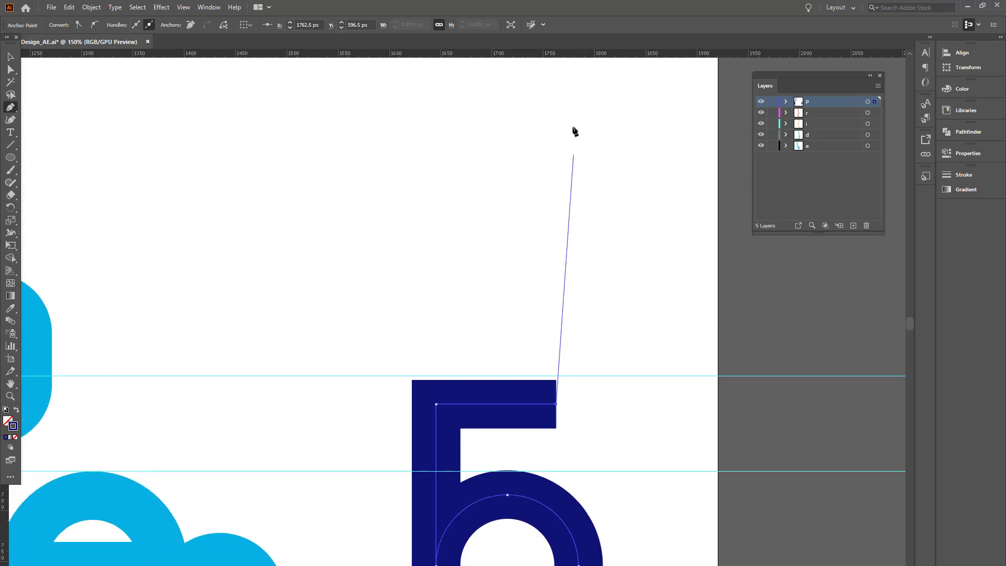
pyautogui.keyDown('shift'); pyautogui.click(549, 251); pyautogui.keyUp('shift')
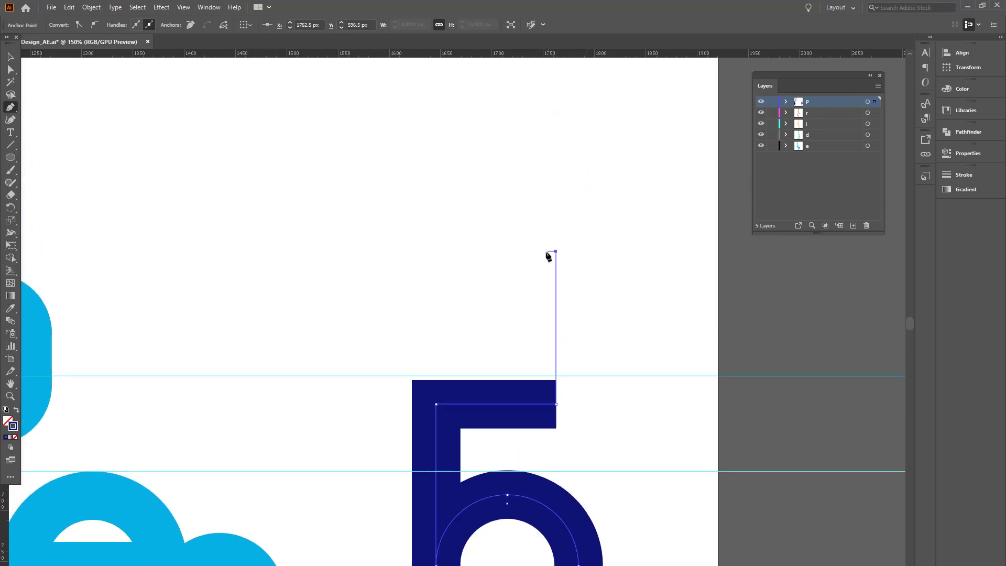
pyautogui.keyDown('shift'); pyautogui.click(356, 251); pyautogui.keyUp('shift')
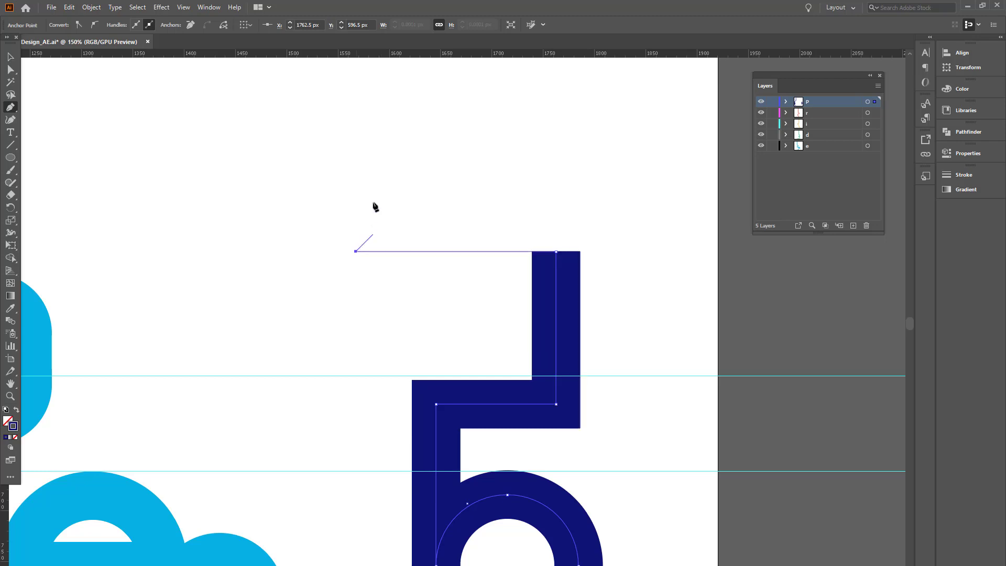
# Continue the zigzag upward, right to X 1709.5 px at Y 359.5 px, and straight up past the artboard's top to Y -14.5 px
pyautogui.keyDown('shift'); pyautogui.click(357, 160); pyautogui.keyUp('shift')
pyautogui.keyDown('shift'); pyautogui.click(502, 161); pyautogui.keyUp('shift')
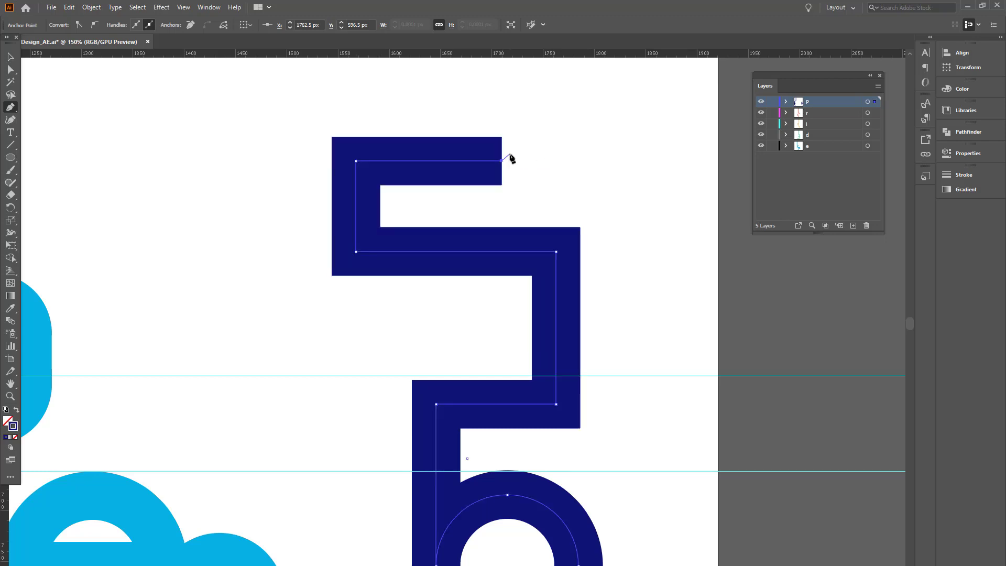
pyautogui.scroll(6, 508, 157)
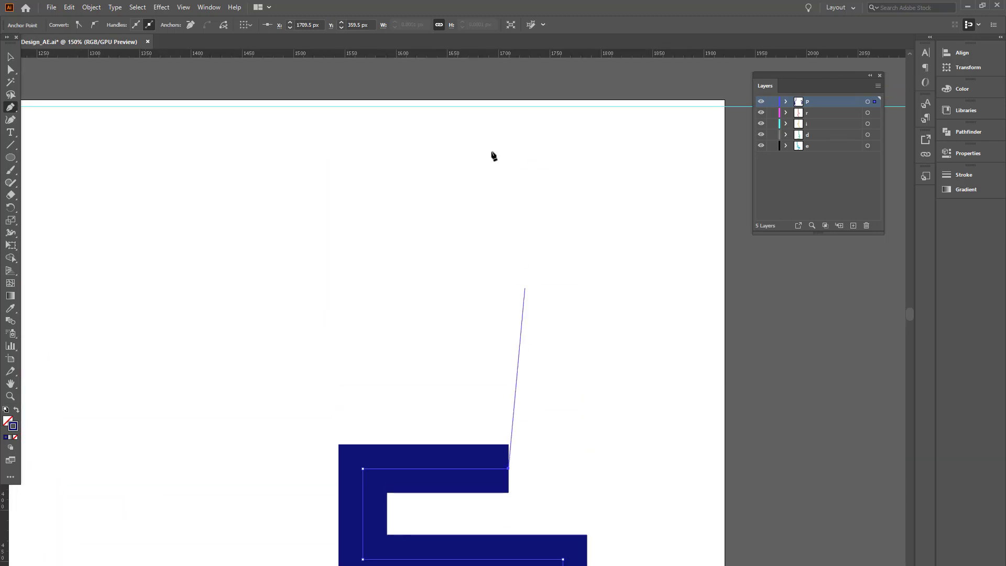
pyautogui.keyDown('shift'); pyautogui.click(508, 85); pyautogui.keyUp('shift')
pyautogui.scroll(-7, 521, 333)
pyautogui.hscroll(1, 510, 264)
pyautogui.scroll(-7, 510, 263)
pyautogui.hscroll(-1, 509, 264)
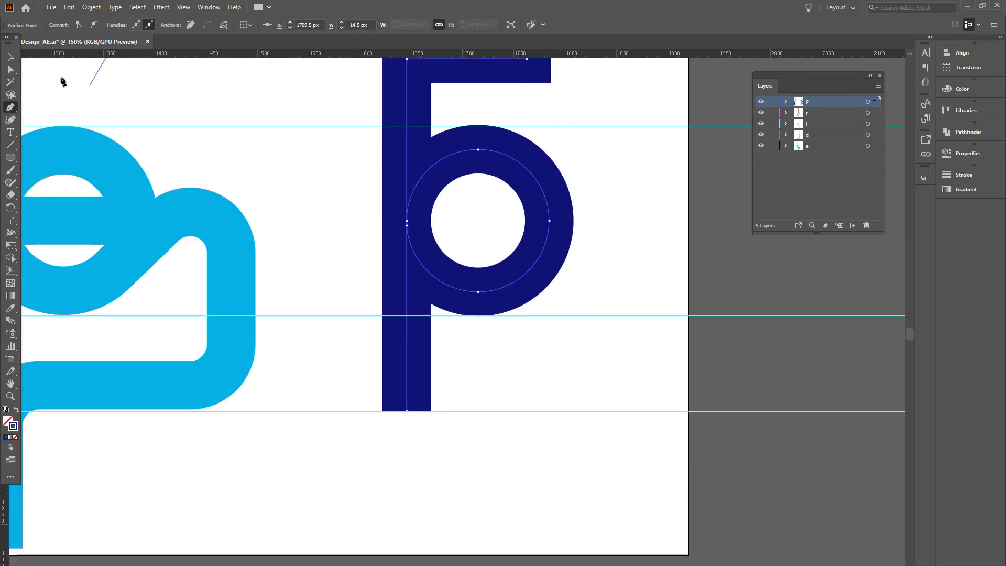
pyautogui.click(12, 58)
pyautogui.click(561, 391)
# Extend the stem's bottom end with a straight-segment zigzag down, right, down, left and off the artboard's bottom edge
pyautogui.moveTo(459, 413); pyautogui.dragTo(330, 336)
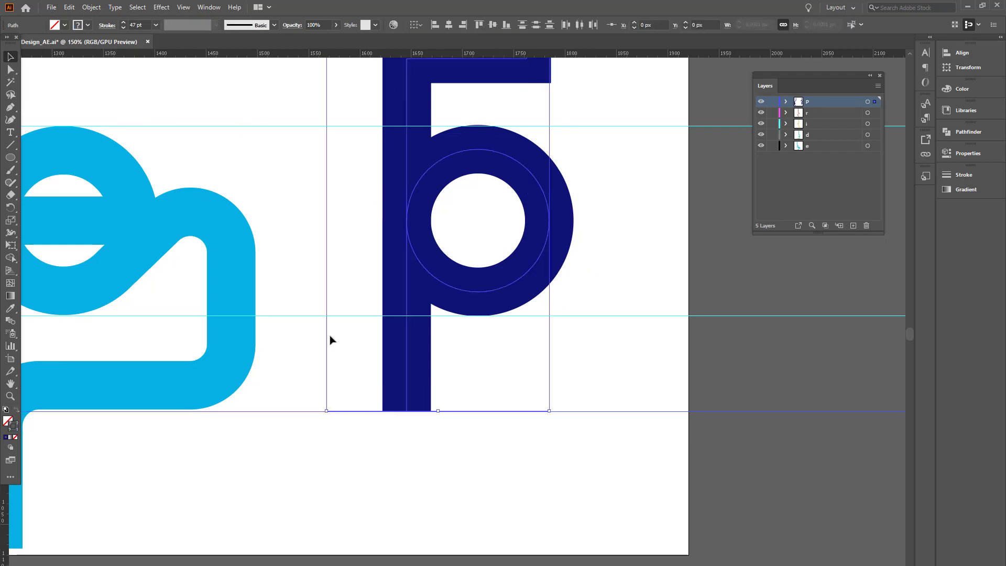
pyautogui.click(10, 107)
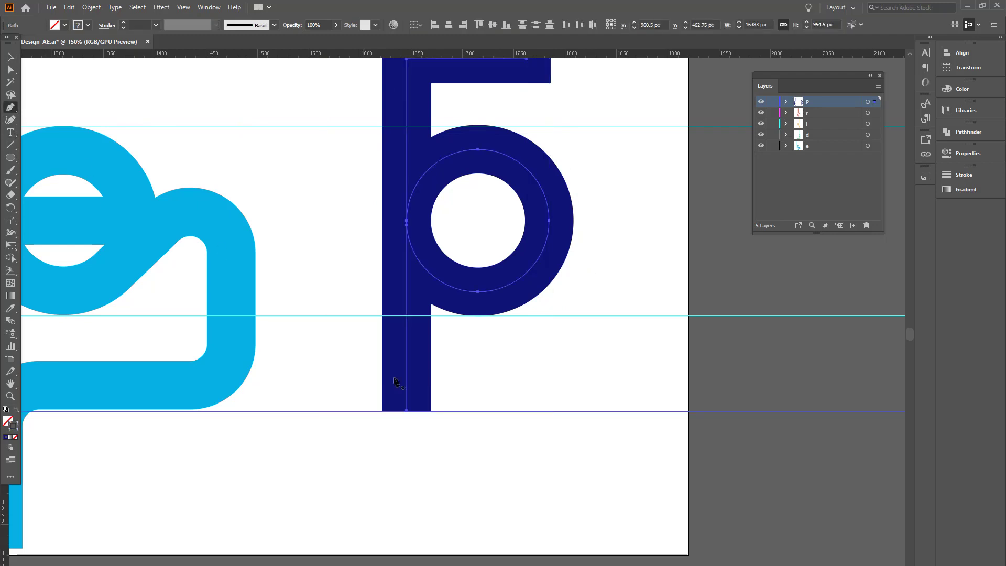
pyautogui.click(406, 411)
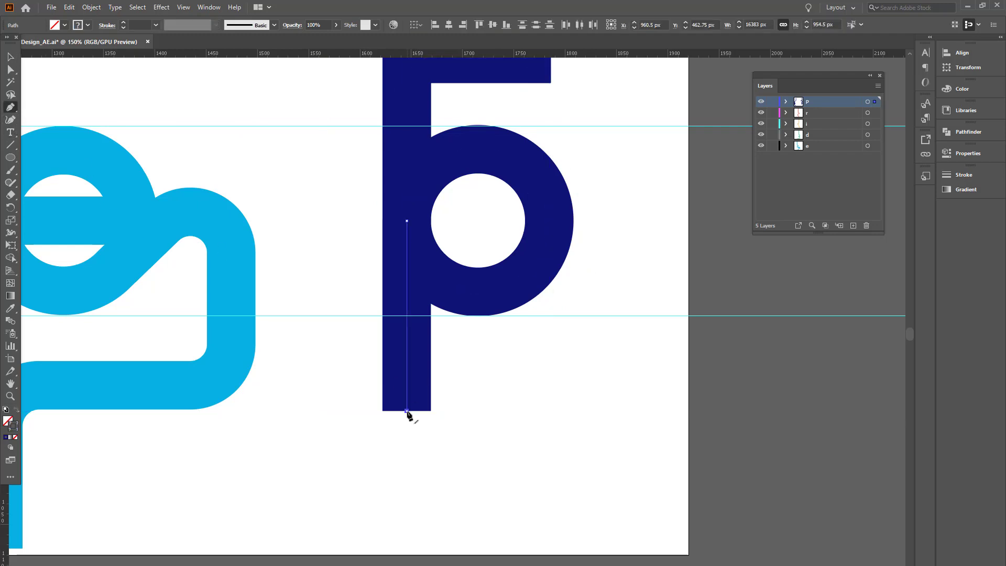
pyautogui.click(407, 452)
pyautogui.keyDown('shift'); pyautogui.click(518, 454); pyautogui.keyUp('shift')
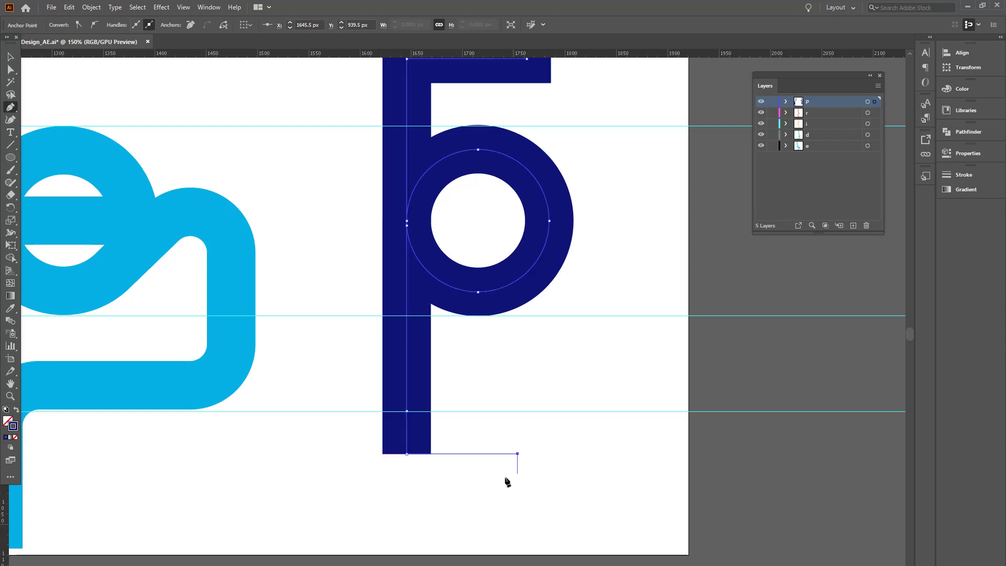
pyautogui.keyDown('shift'); pyautogui.click(513, 524); pyautogui.keyUp('shift')
pyautogui.keyDown('shift'); pyautogui.click(400, 525); pyautogui.keyUp('shift')
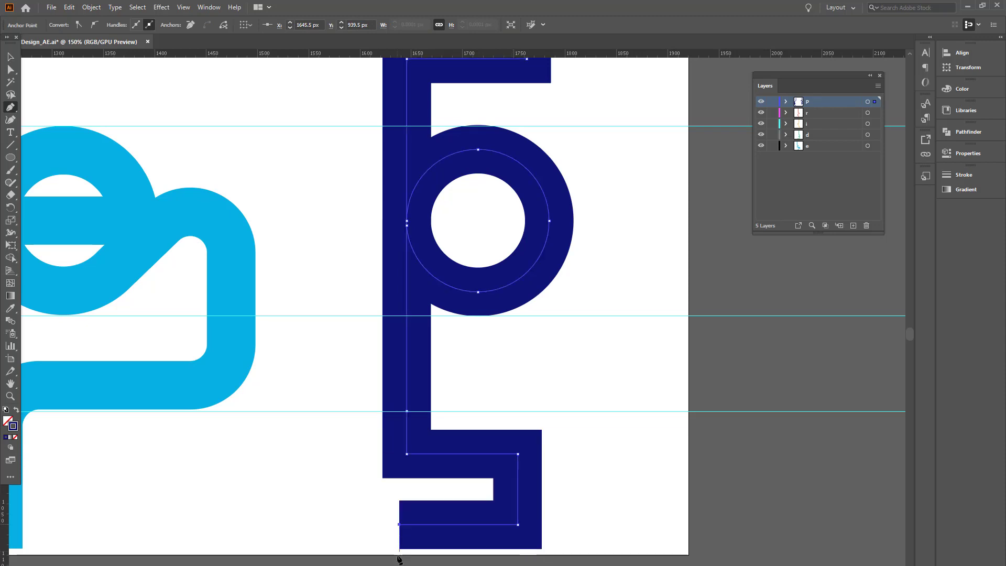
pyautogui.keyDown('shift'); pyautogui.click(399, 563); pyautogui.keyUp('shift')
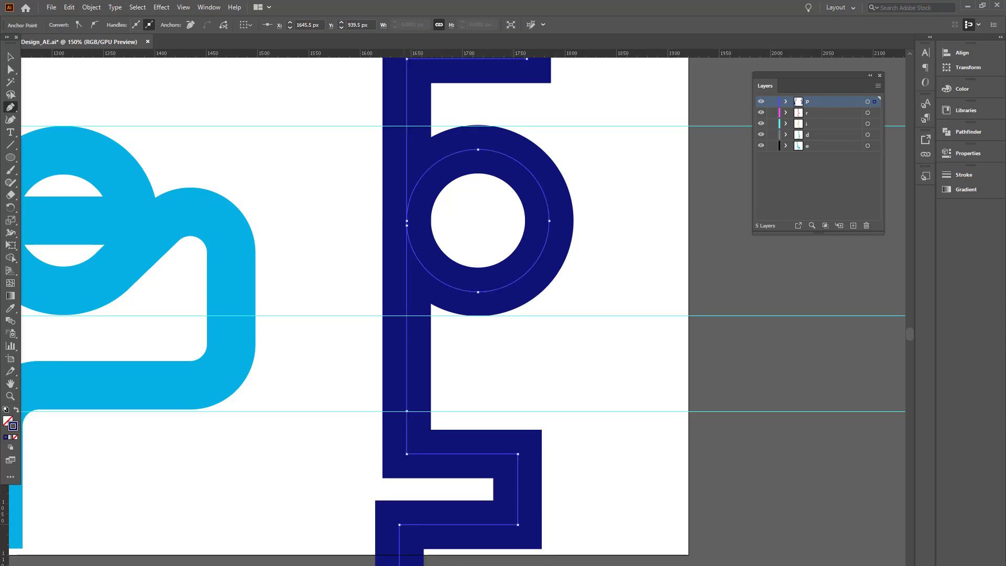
pyautogui.press('v')
pyautogui.click(573, 464)
# Select the four corner anchors of the bottom zigzag and round them into smooth curves with the live corner widgets
pyautogui.moveTo(567, 448); pyautogui.dragTo(428, 481)
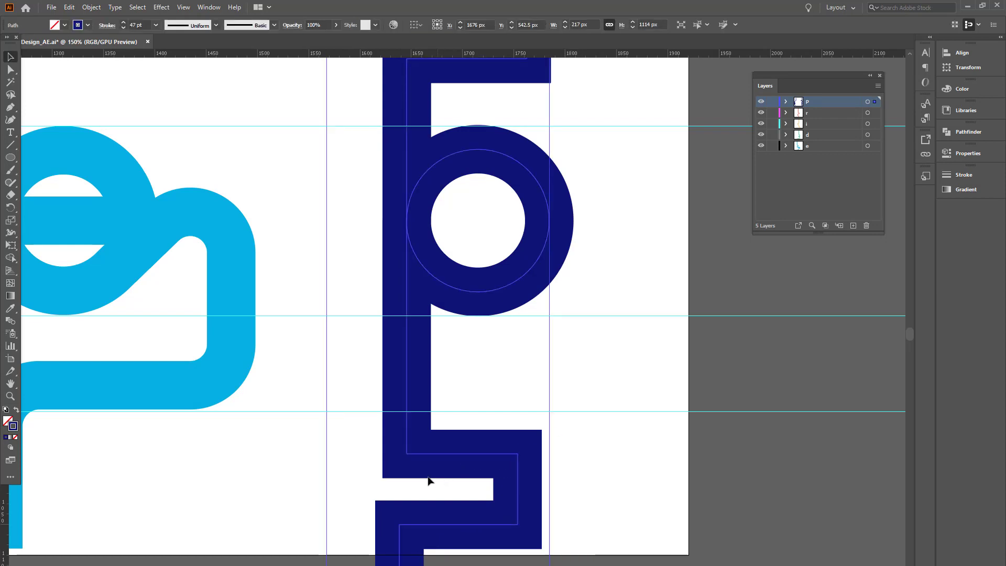
pyautogui.click(11, 70)
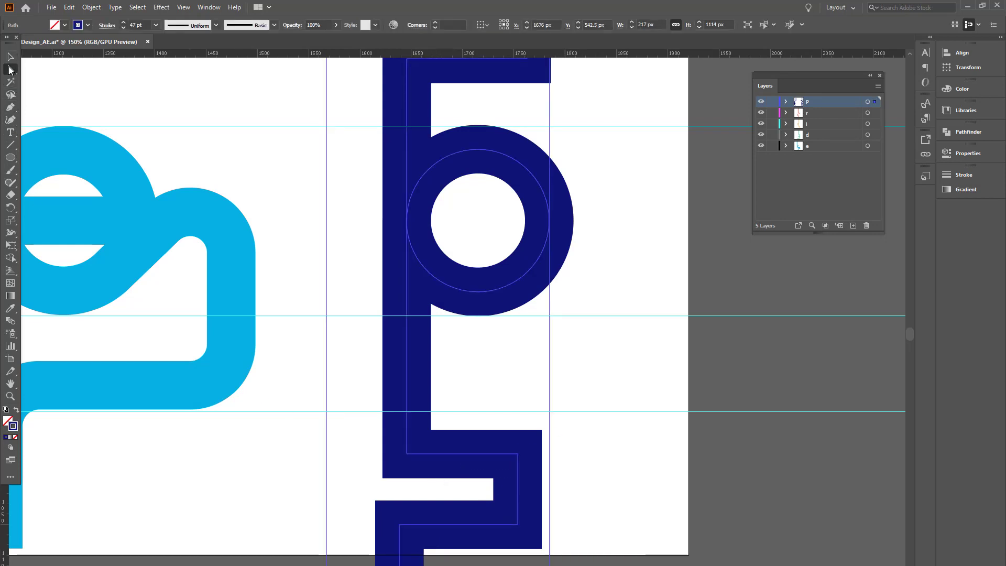
pyautogui.moveTo(521, 447); pyautogui.dragTo(371, 543)
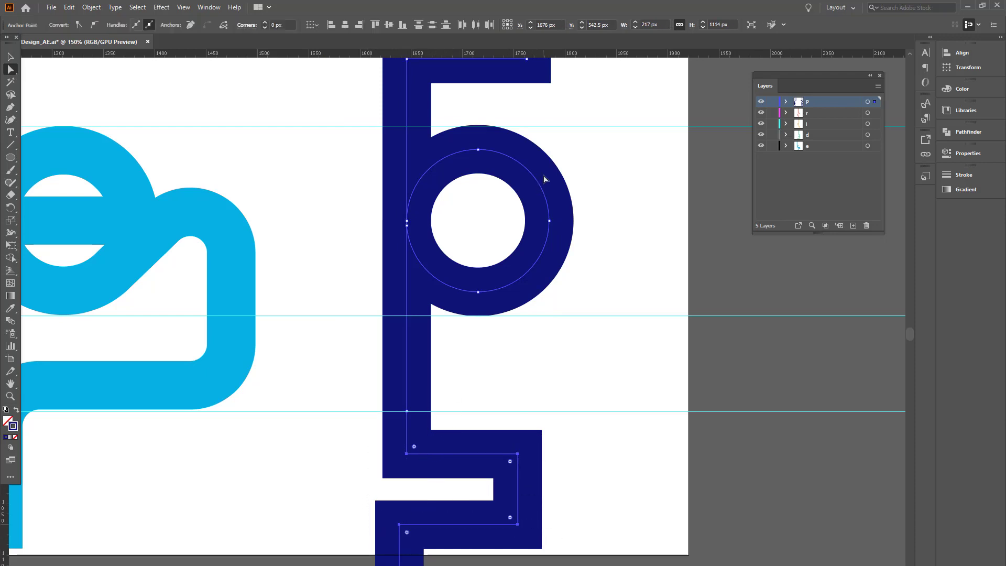
pyautogui.moveTo(544, 179); pyautogui.dragTo(532, 197)
pyautogui.moveTo(498, 465); pyautogui.dragTo(464, 469)
pyautogui.click(542, 381)
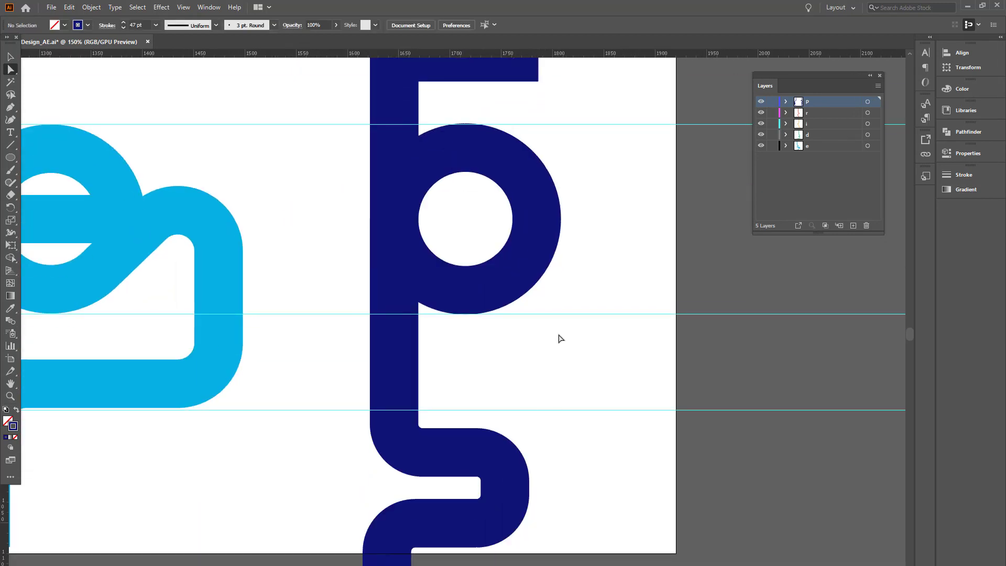
# Select the corner anchors of the zigzag above the letter p and round them into smooth curves with the live corner widgets
pyautogui.moveTo(537, 227); pyautogui.dragTo(568, 439)
pyautogui.moveTo(593, 247); pyautogui.dragTo(579, 454)
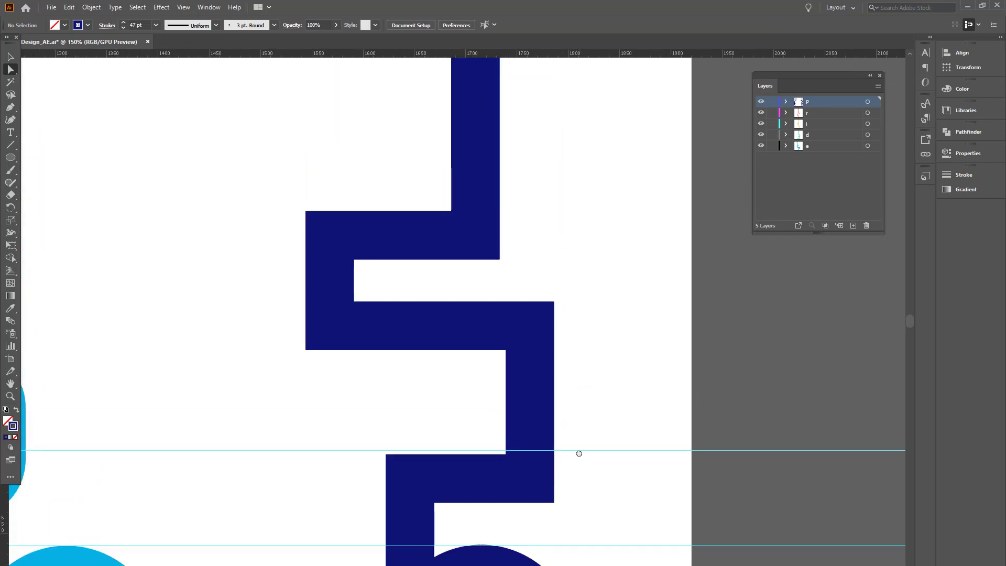
pyautogui.moveTo(257, 198); pyautogui.dragTo(612, 515)
pyautogui.moveTo(523, 473); pyautogui.dragTo(487, 440)
pyautogui.click(608, 370)
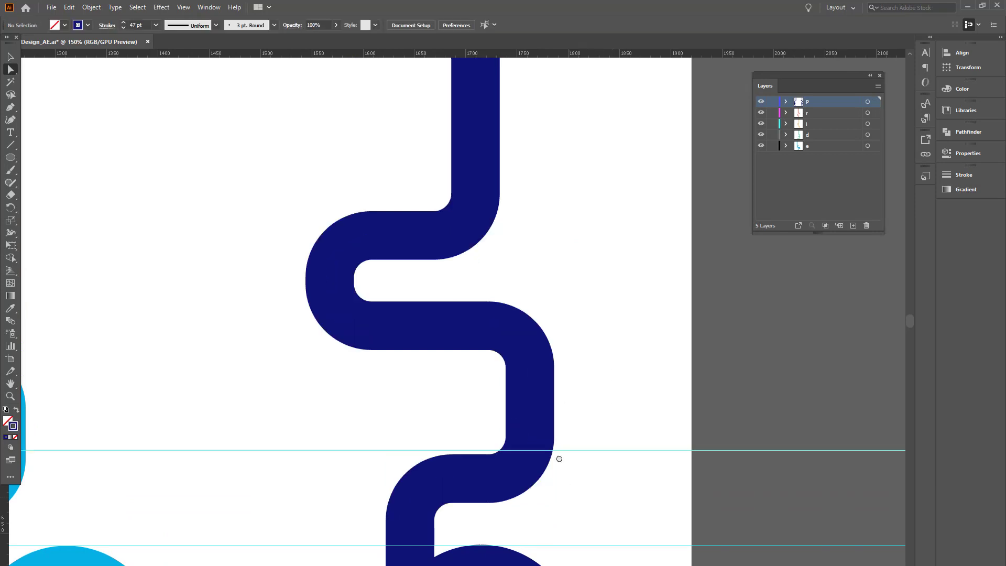
# Select the separate practice letter p at the artboard's edge and delete it
pyautogui.moveTo(557, 458); pyautogui.dragTo(694, 259)
pyautogui.hotkey('ctrl', '-')
pyautogui.hotkey('ctrl', '-')
pyautogui.press('v')
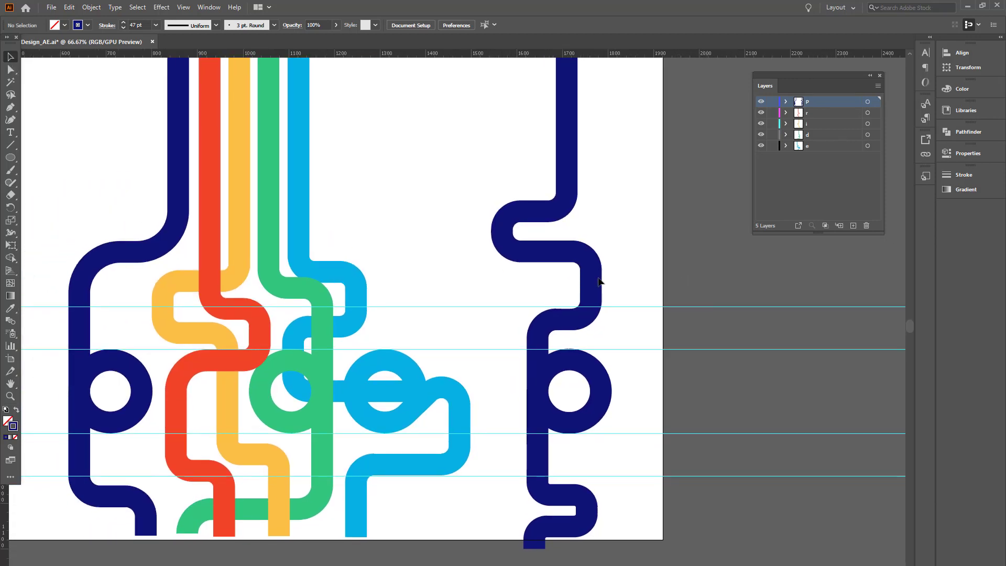
pyautogui.click(591, 278)
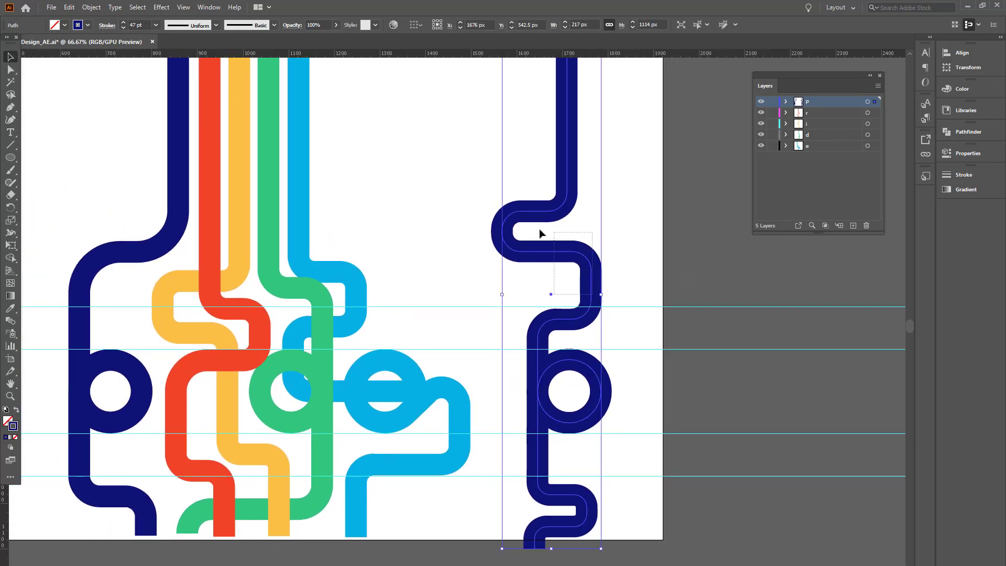
pyautogui.click(618, 260)
pyautogui.click(559, 260)
pyautogui.click(533, 283)
pyautogui.click(591, 279)
pyautogui.press('Delete')
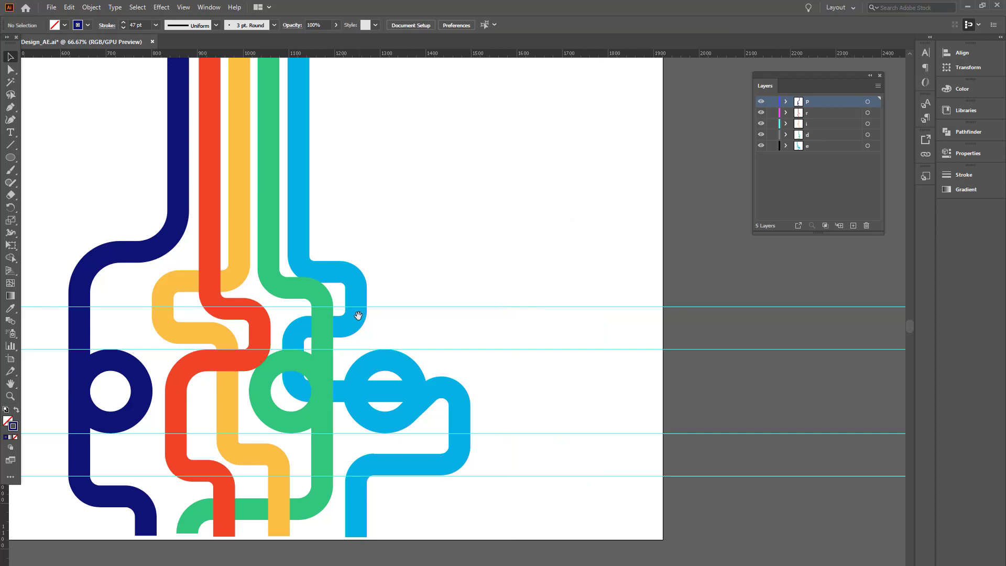
# Inspect the paths of the finished red r, yellow i, green d and light-blue e by selecting each one
pyautogui.moveTo(348, 317); pyautogui.dragTo(575, 341)
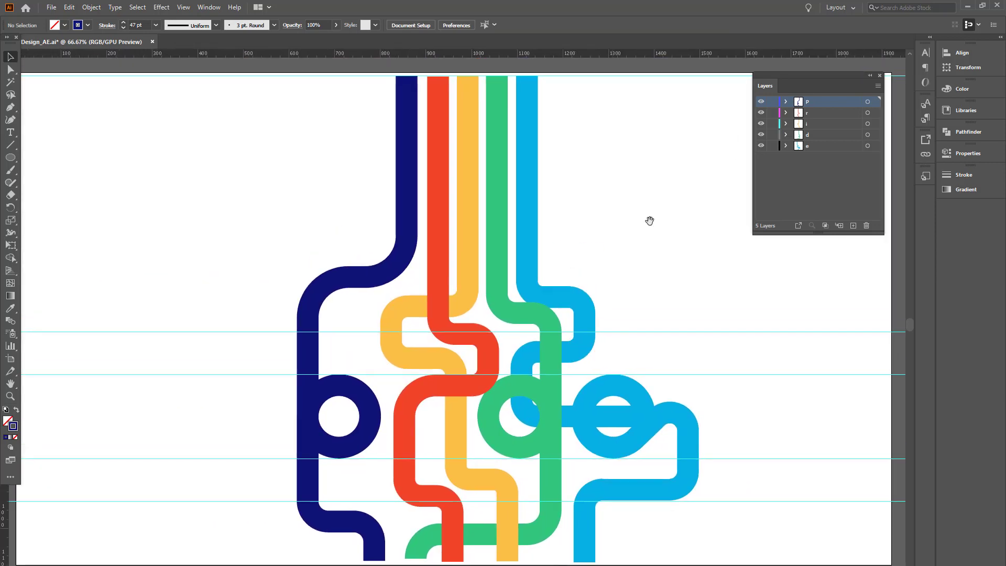
pyautogui.click(482, 363)
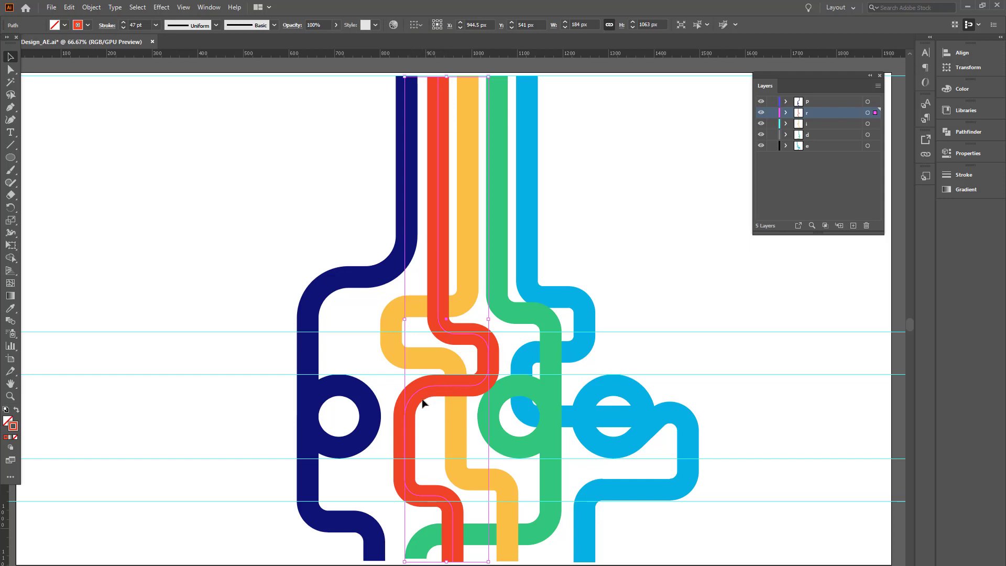
pyautogui.click(459, 423)
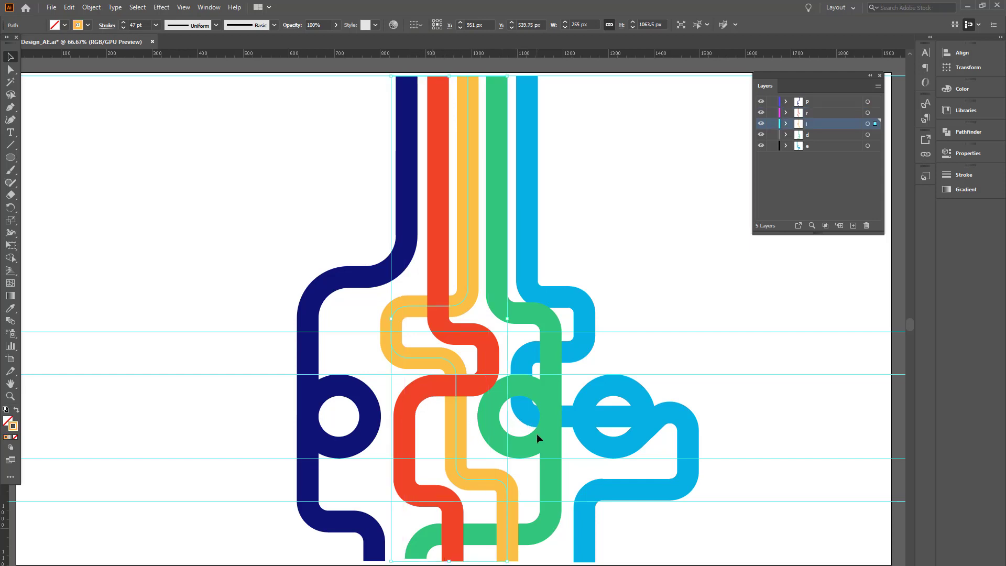
pyautogui.click(543, 453)
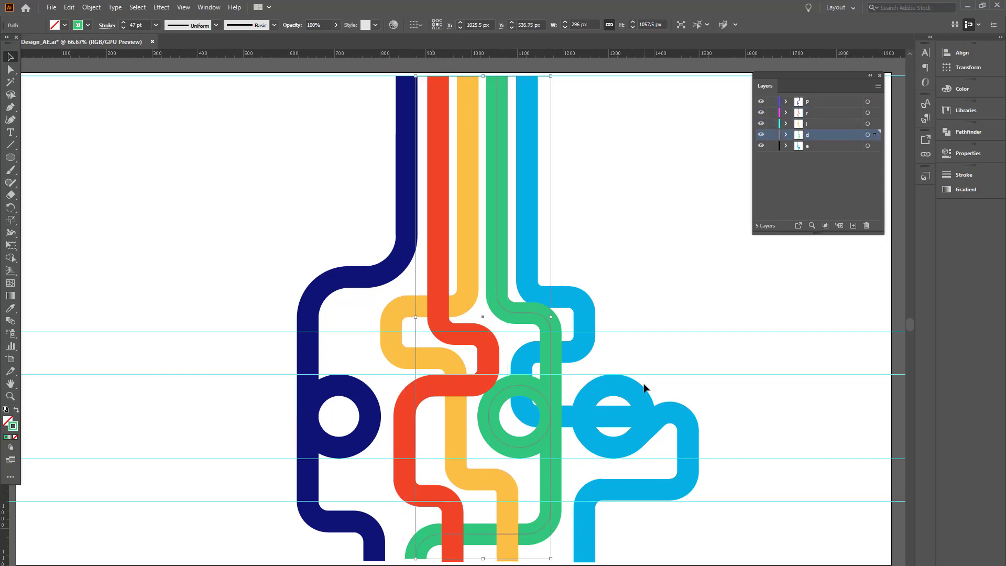
pyautogui.click(640, 405)
pyautogui.click(717, 406)
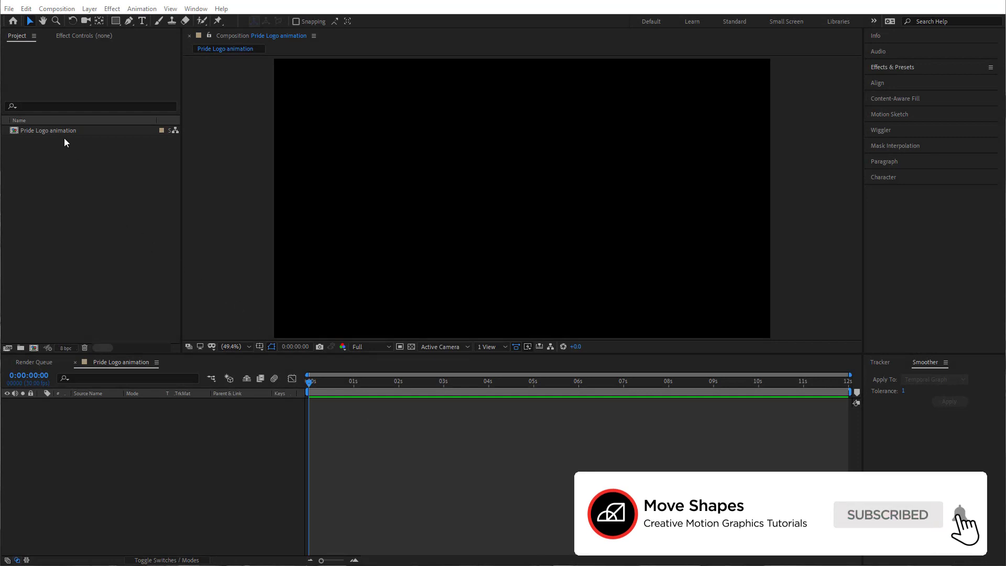
# In After Effects, import Pride Design_AE.ai as Composition - Retain Layer Sizes and open the Pride Design_AE composition
pyautogui.click(8, 9)
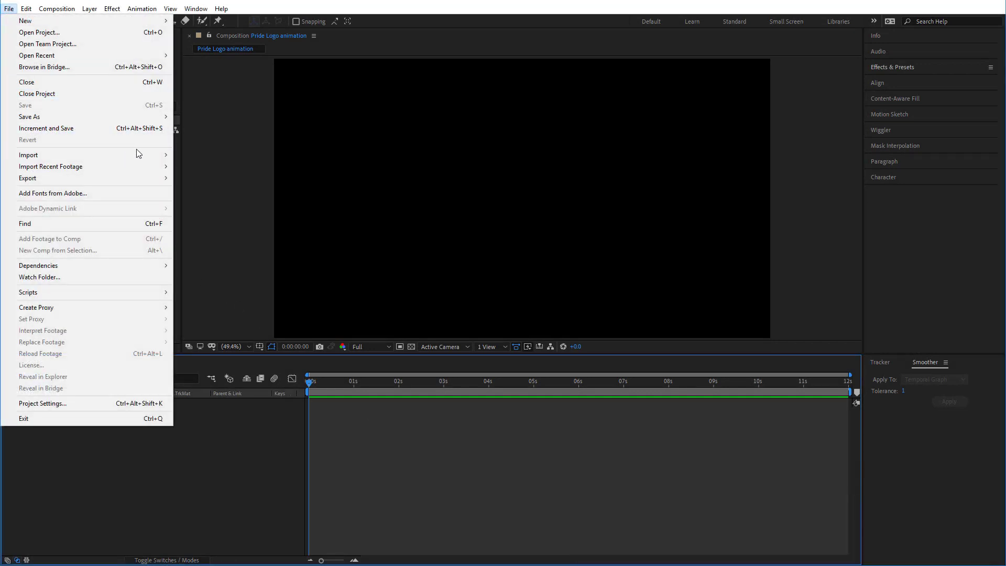
pyautogui.moveTo(134, 154)
pyautogui.click(209, 156)
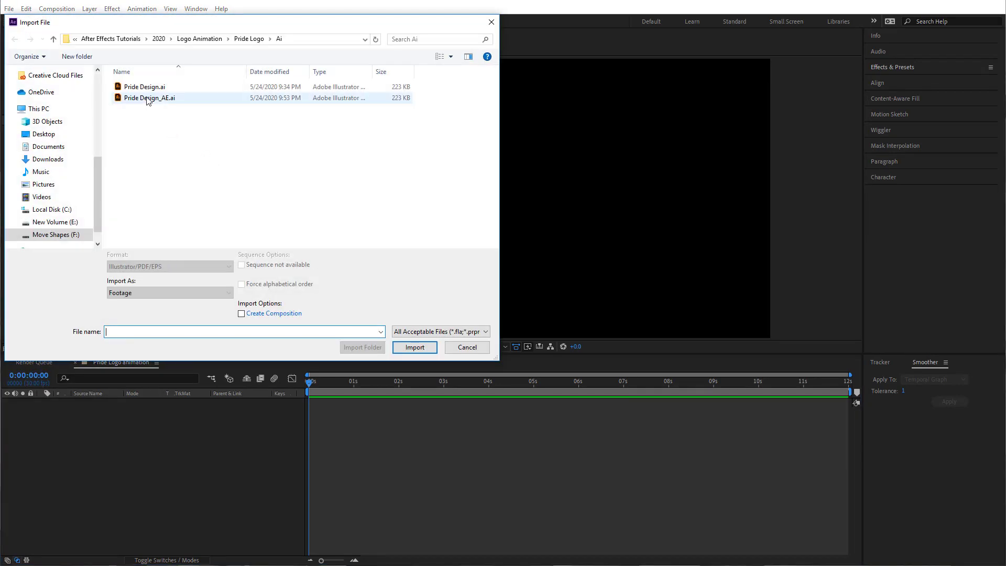
pyautogui.click(147, 100)
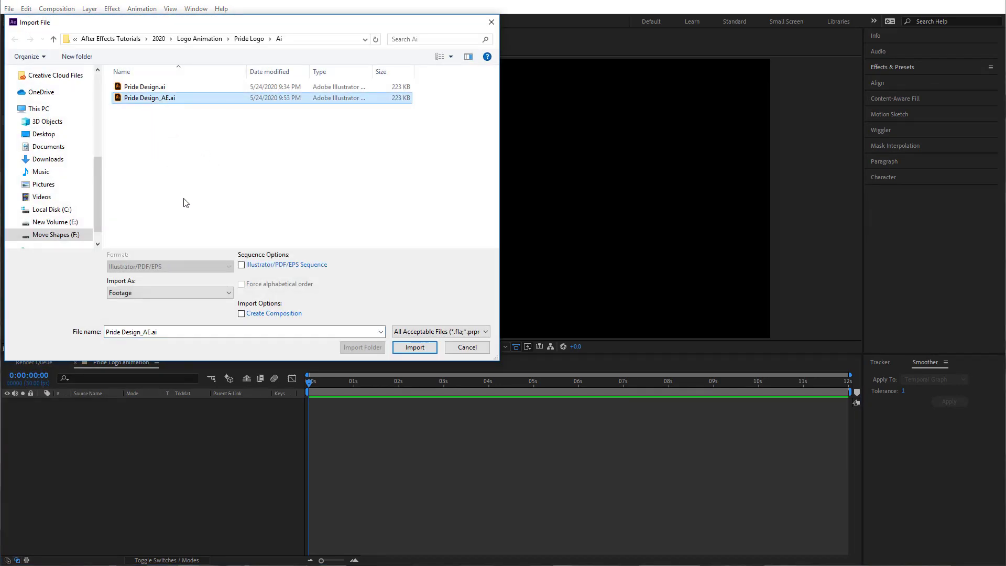
pyautogui.click(199, 288)
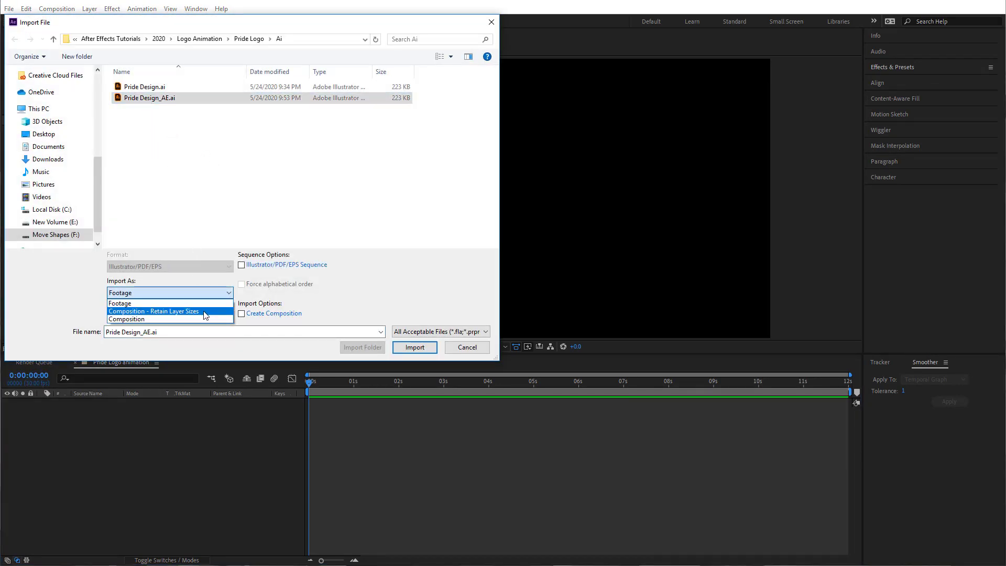
pyautogui.click(203, 310)
pyautogui.click(413, 347)
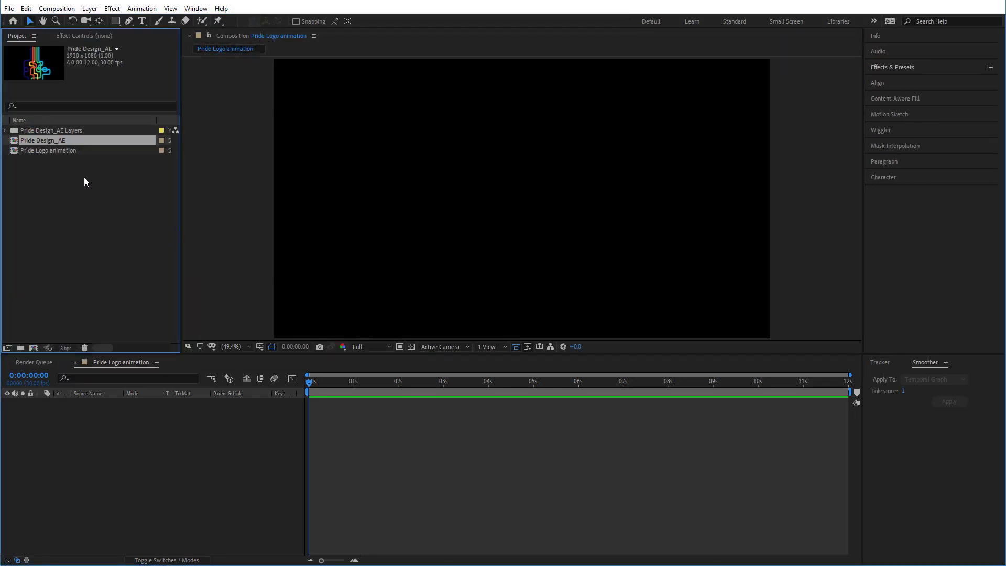
pyautogui.doubleClick(45, 141)
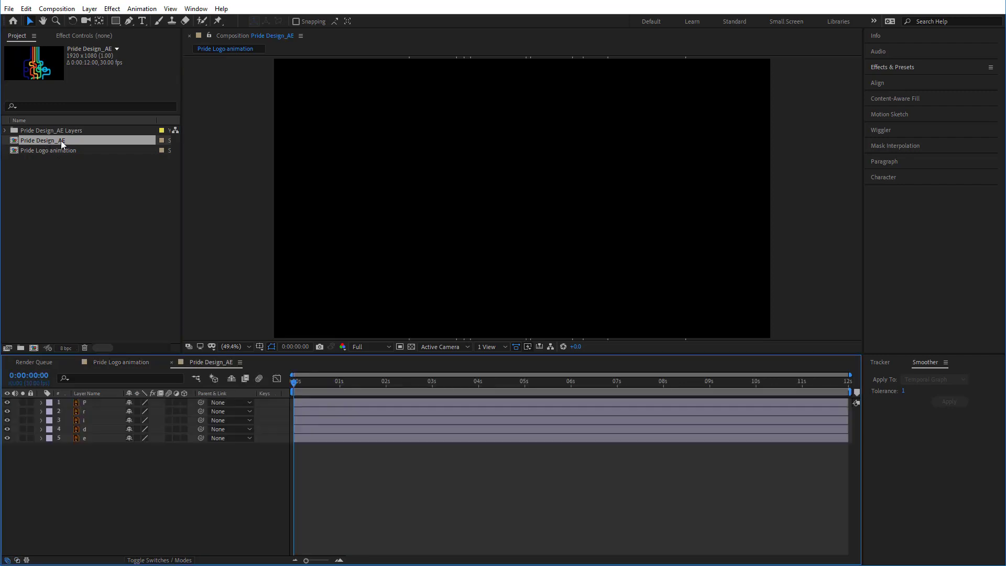
pyautogui.click(812, 209)
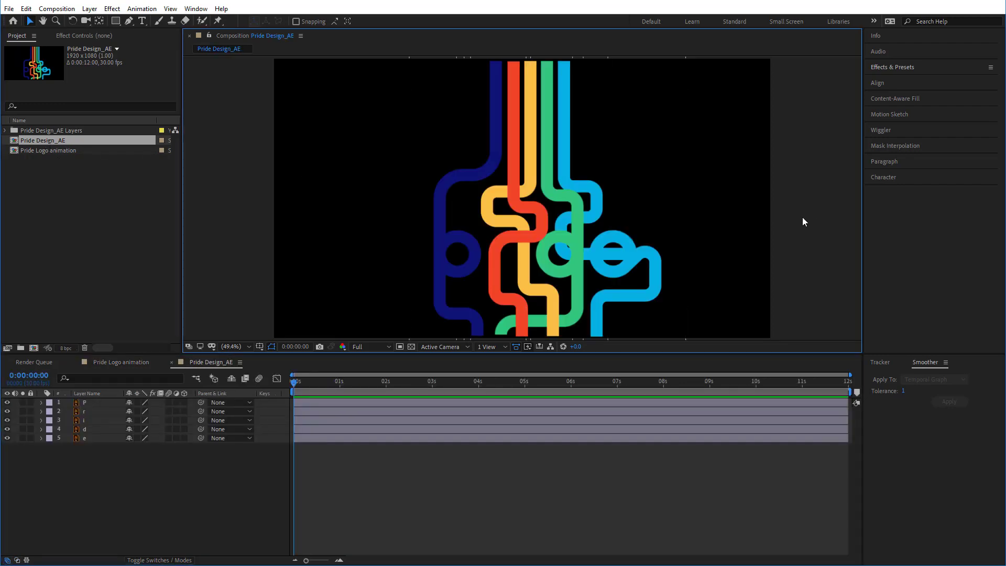
# Add a white 1920 x 1080 px solid named BG, place it beneath all the letter layers and lock it
pyautogui.rightClick(563, 465)
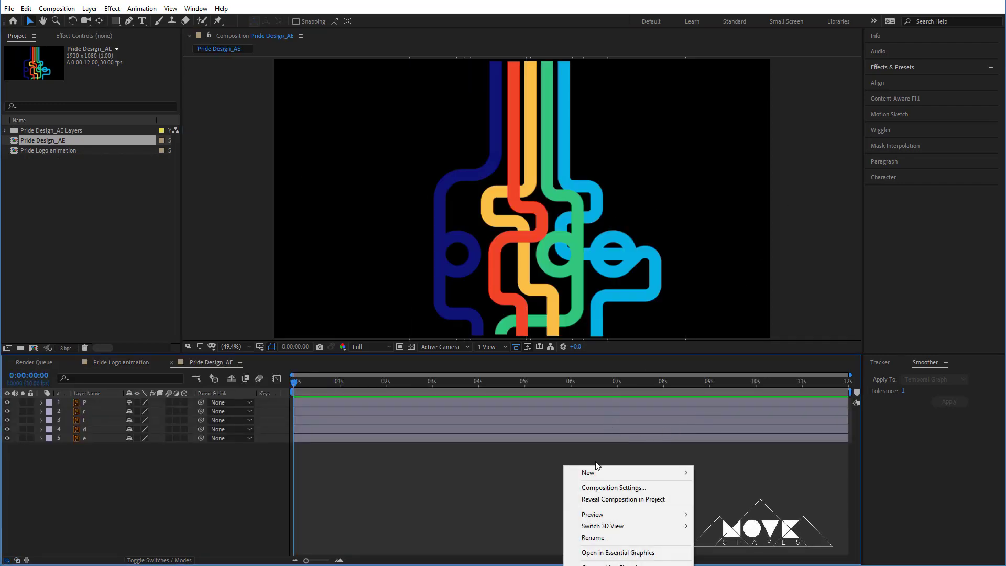
pyautogui.moveTo(676, 473)
pyautogui.click(713, 499)
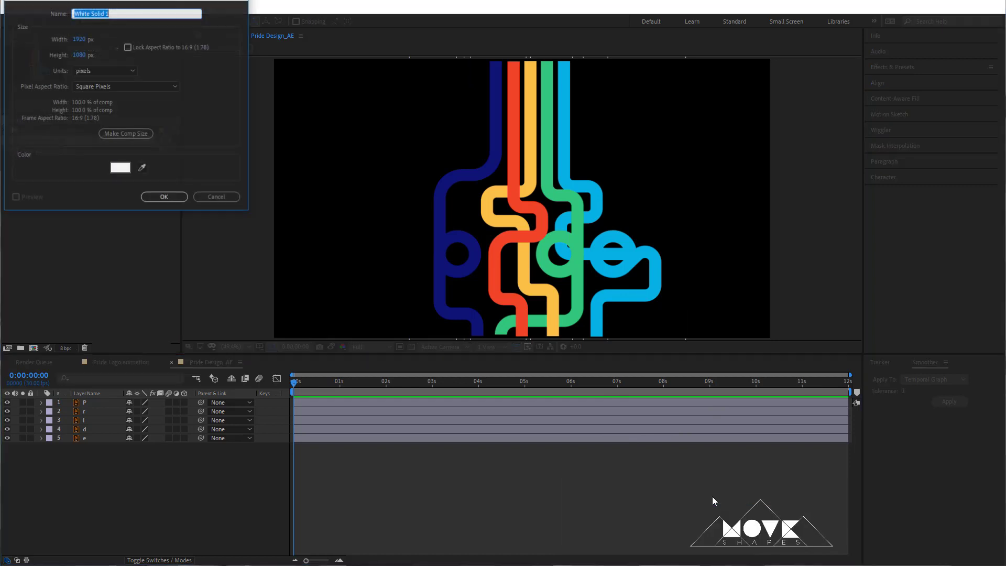
pyautogui.moveTo(136, 3); pyautogui.dragTo(413, 138)
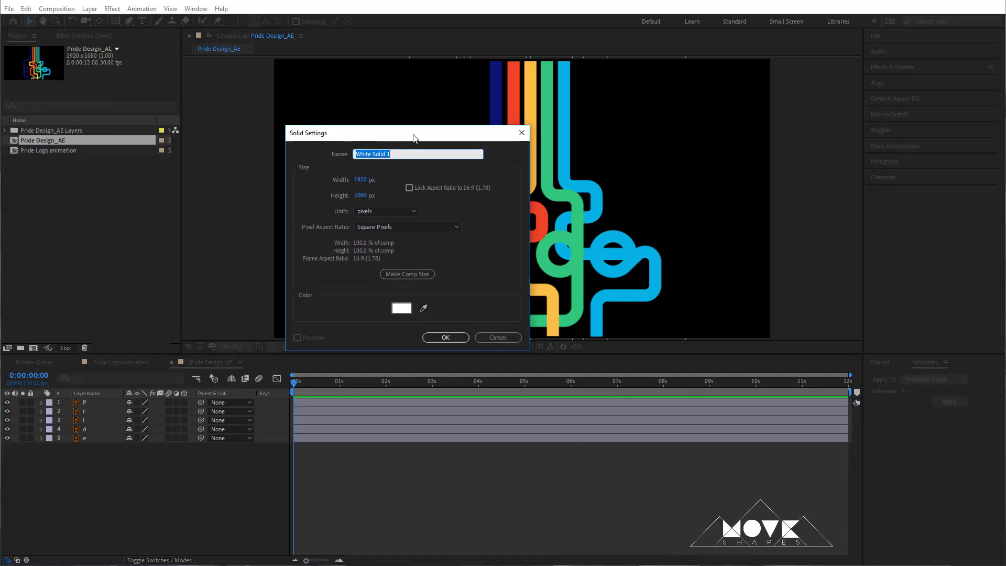
pyautogui.write('BG')
pyautogui.click(442, 338)
pyautogui.moveTo(86, 409); pyautogui.dragTo(84, 451)
pyautogui.click(31, 448)
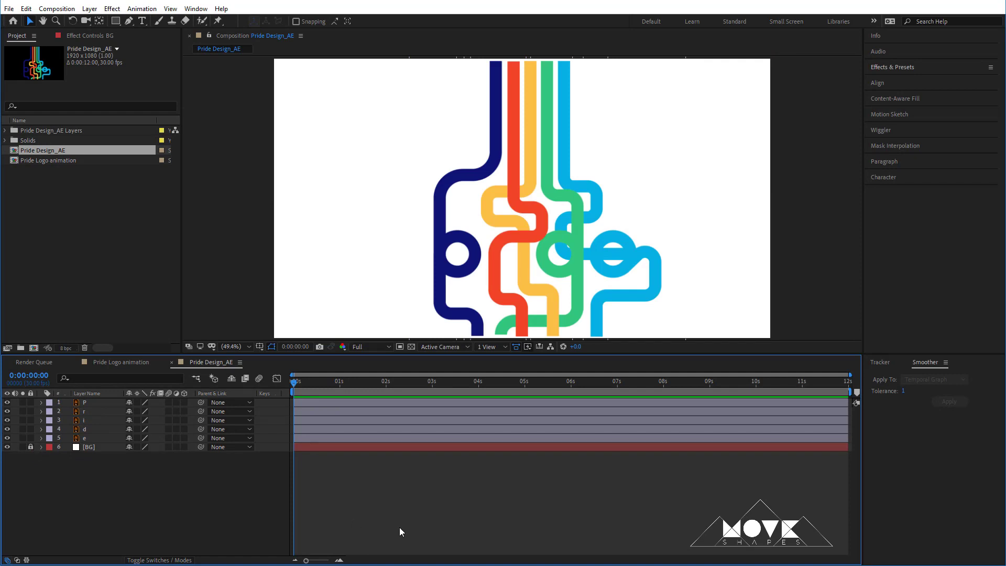
# Create shapes from the vector layers P, r, i, d and e, and move the outline layers above the originals
pyautogui.click(85, 402)
pyautogui.keyDown('shift'); pyautogui.click(96, 437); pyautogui.keyUp('shift')
pyautogui.rightClick(96, 437)
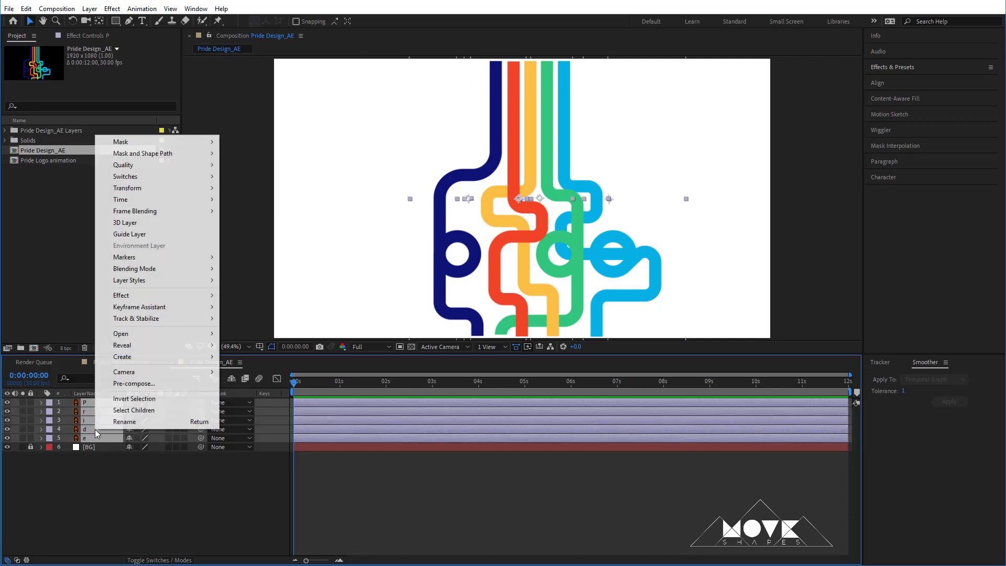
pyautogui.moveTo(126, 362)
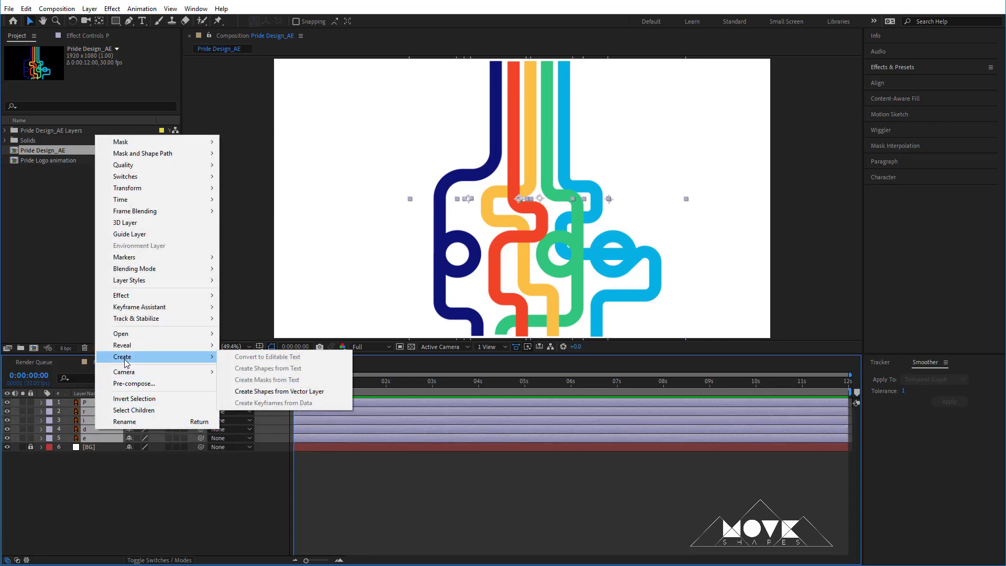
pyautogui.click(274, 392)
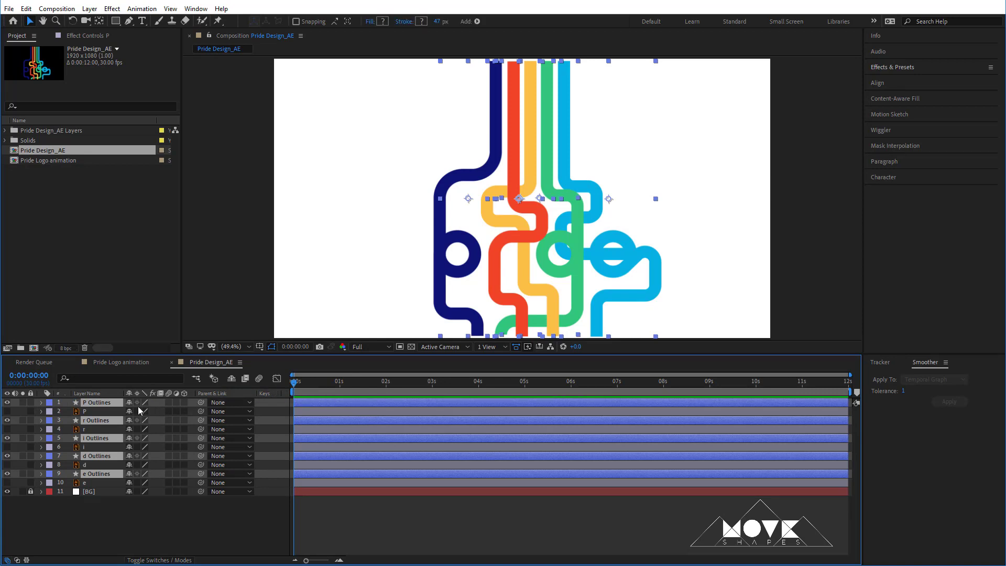
pyautogui.moveTo(99, 440); pyautogui.dragTo(94, 398)
# Mark the five original Illustrator layers as shy and hide the shy layers in the timeline
pyautogui.click(88, 447)
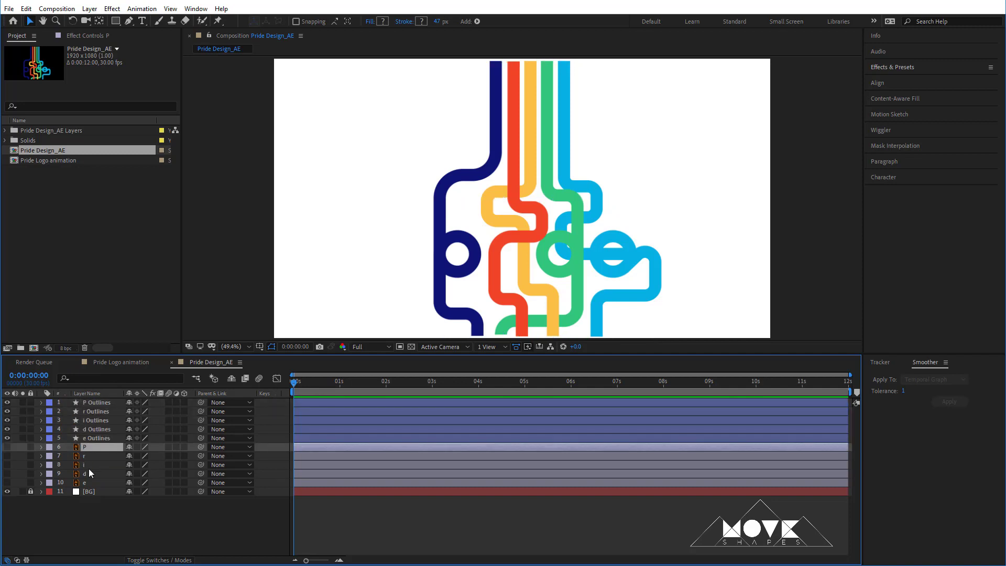
pyautogui.keyDown('shift'); pyautogui.click(85, 483); pyautogui.keyUp('shift')
pyautogui.click(129, 450)
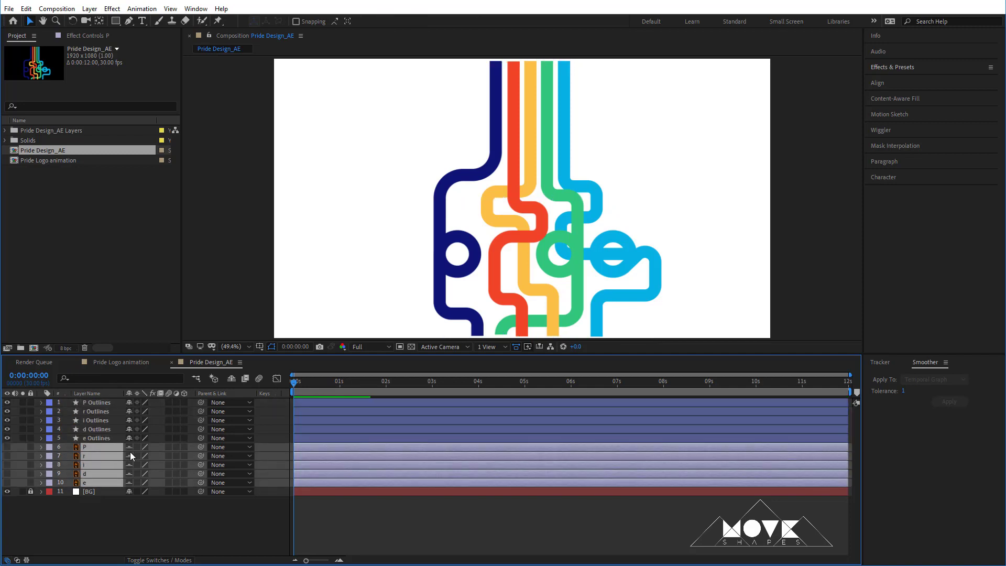
pyautogui.click(232, 379)
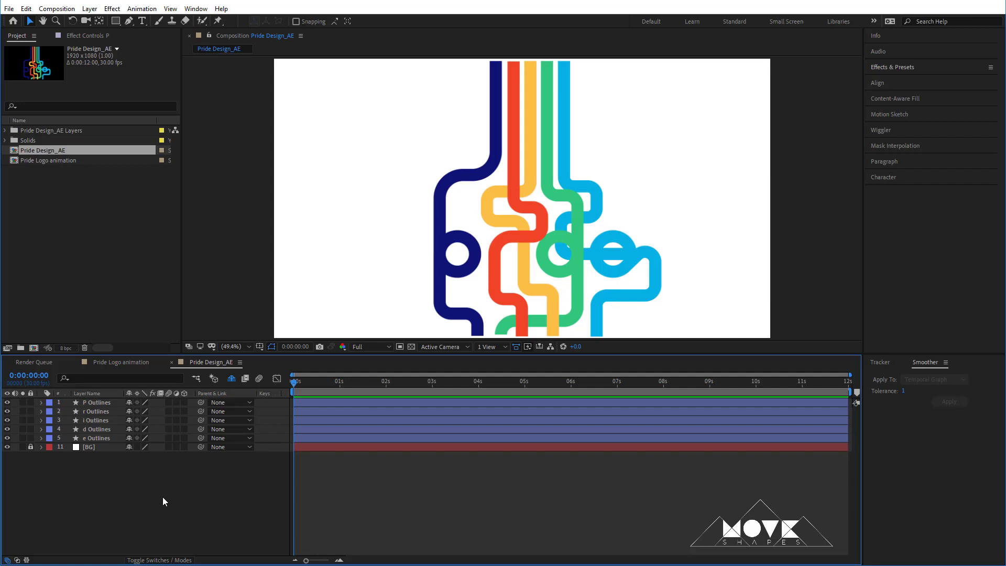
# Add a Trim Paths operator to the P Outlines layer and reveal its properties
pyautogui.click(95, 400)
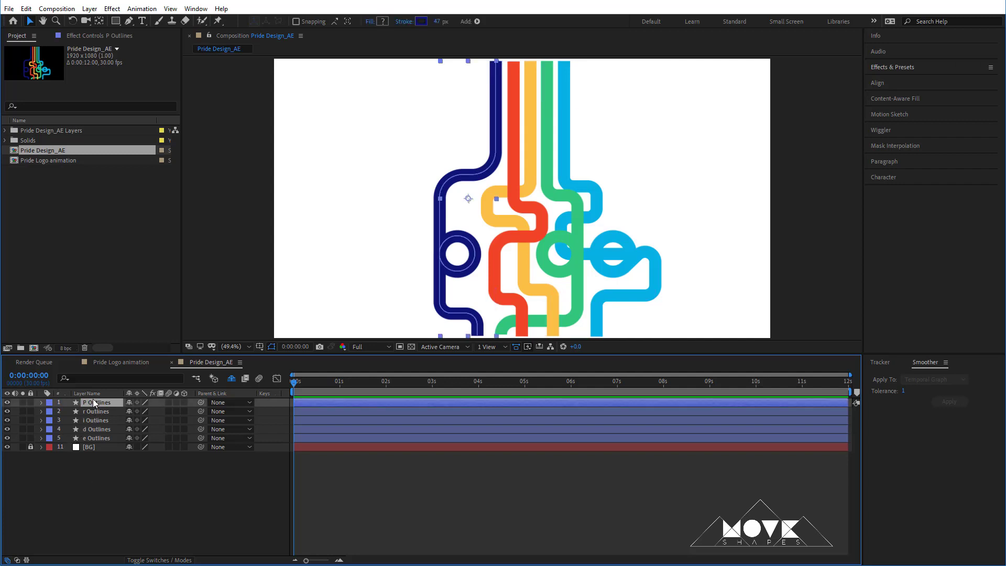
pyautogui.click(319, 383)
pyautogui.press('Home')
pyautogui.click(42, 402)
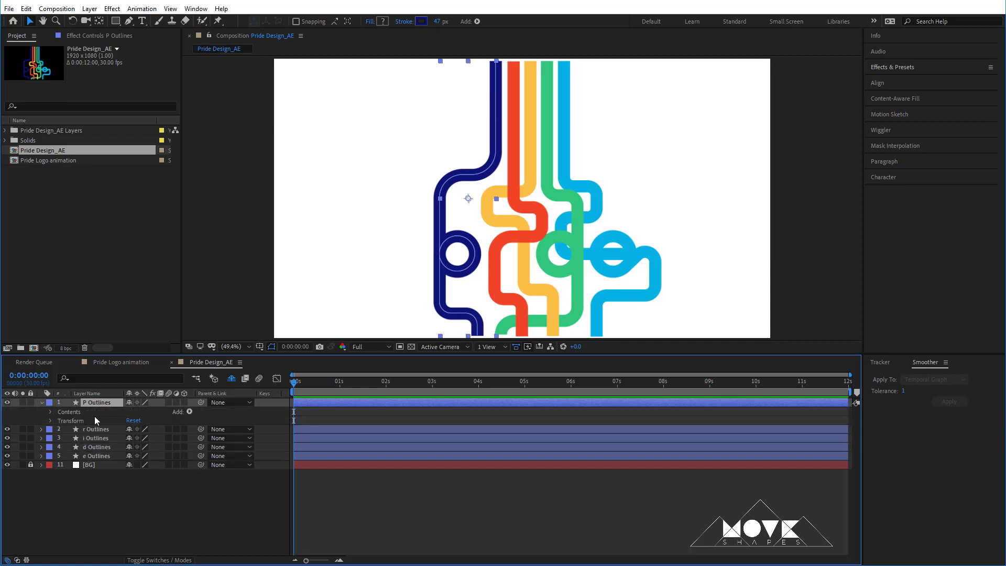
pyautogui.click(189, 411)
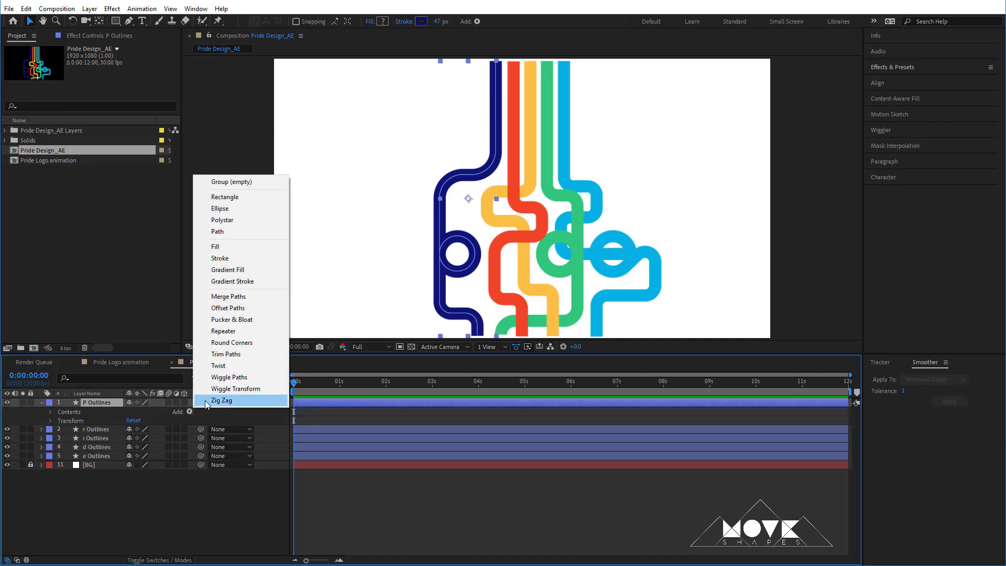
pyautogui.click(225, 354)
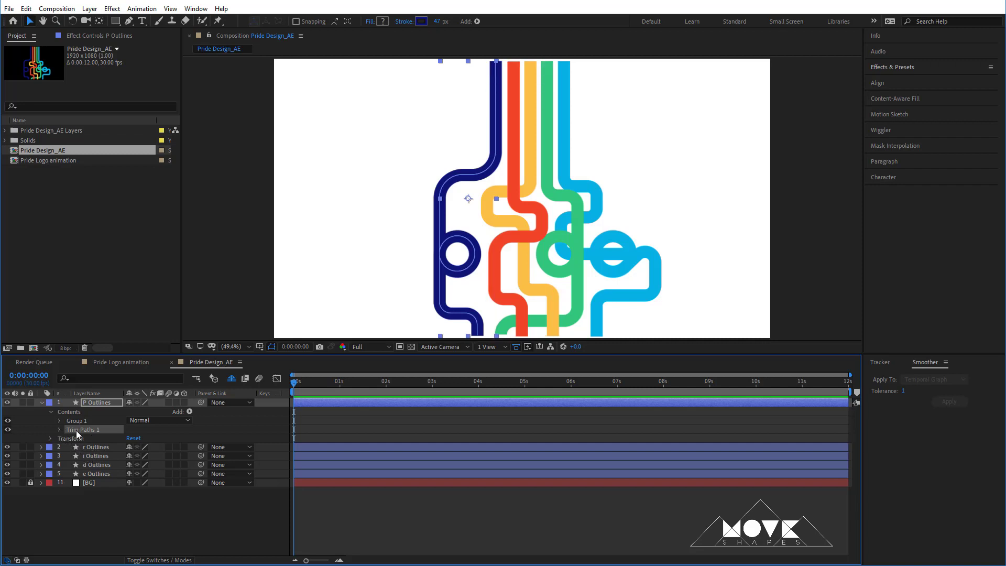
pyautogui.click(59, 430)
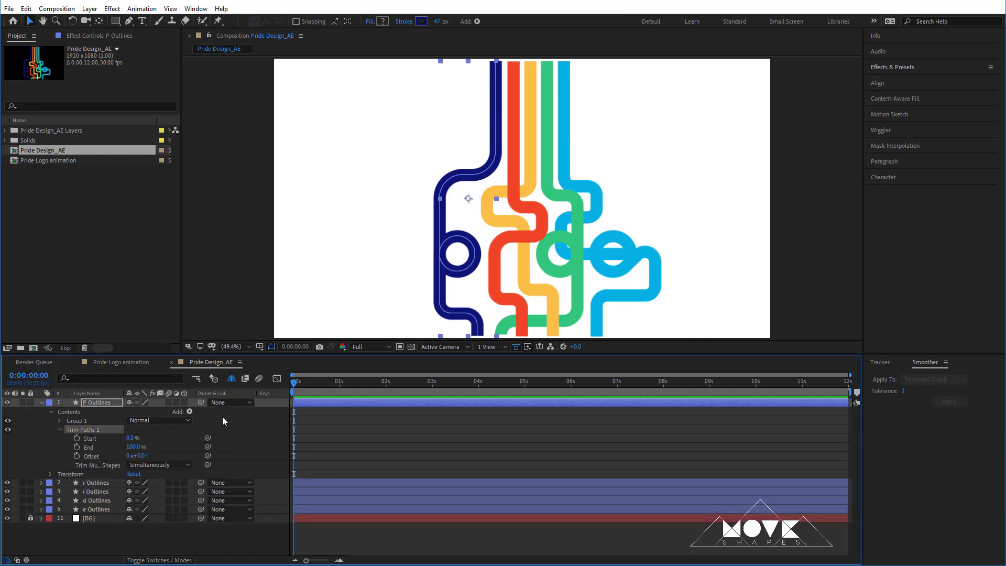
# Add a keyframe for the Trim Paths End of P Outlines at 0:00:00:00 and select it
pyautogui.click(324, 382)
pyautogui.moveTo(369, 379); pyautogui.dragTo(239, 401)
pyautogui.click(287, 528)
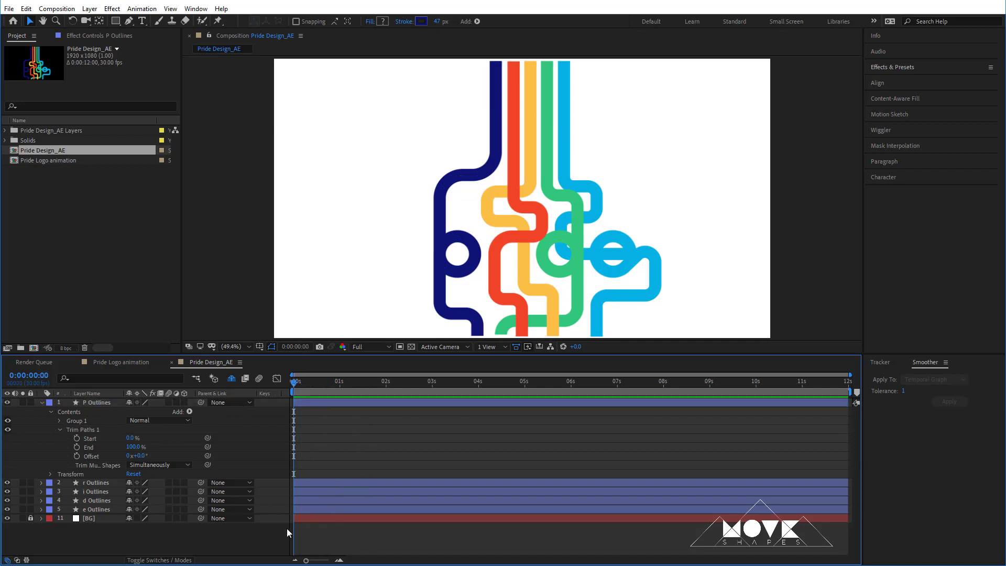
pyautogui.click(76, 447)
pyautogui.click(309, 430)
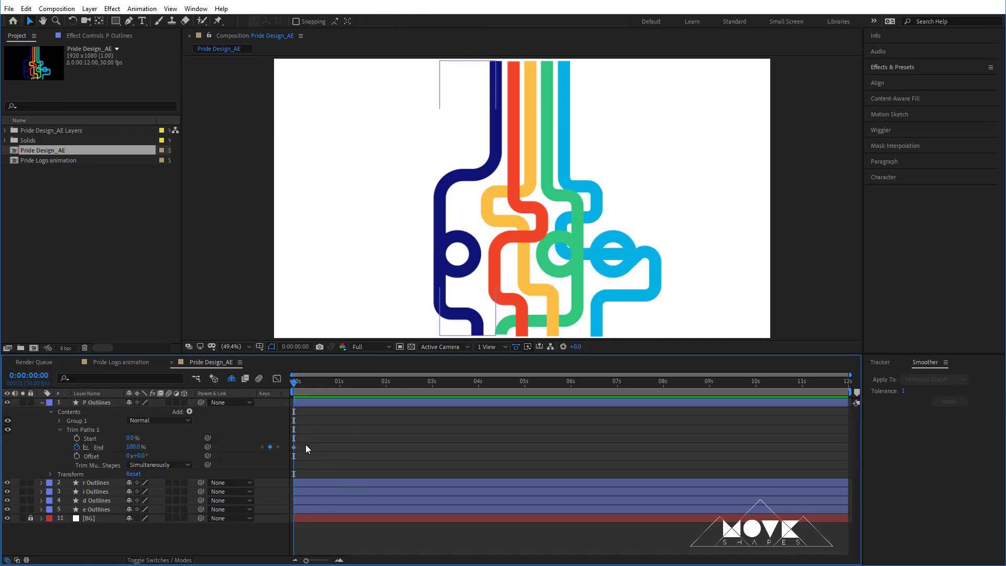
pyautogui.moveTo(306, 442); pyautogui.dragTo(291, 450)
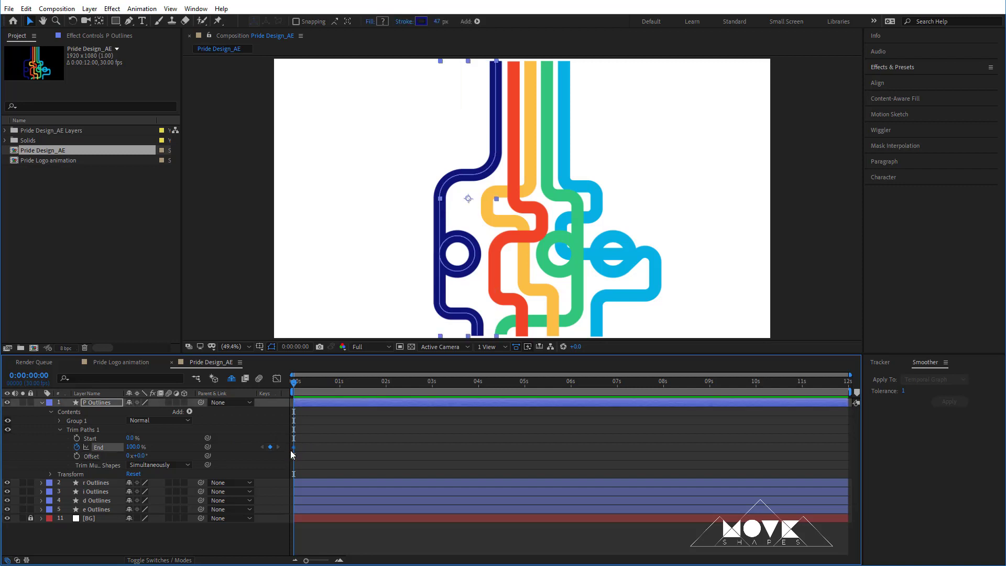
# Copy the Trim Paths End keyframe from P Outlines and paste it onto the r, i, d and e Outlines layers
pyautogui.click(27, 10)
pyautogui.click(32, 69)
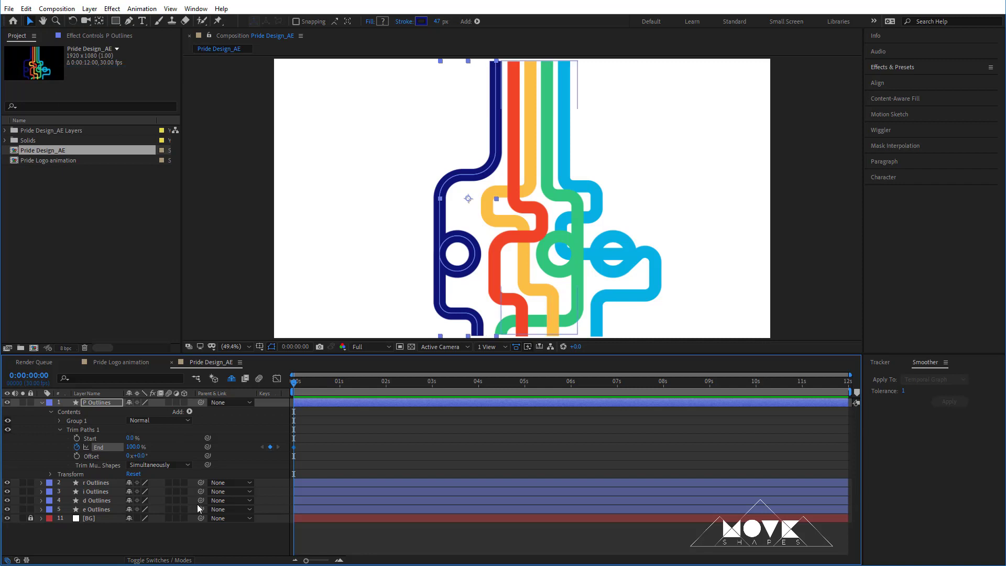
pyautogui.click(42, 403)
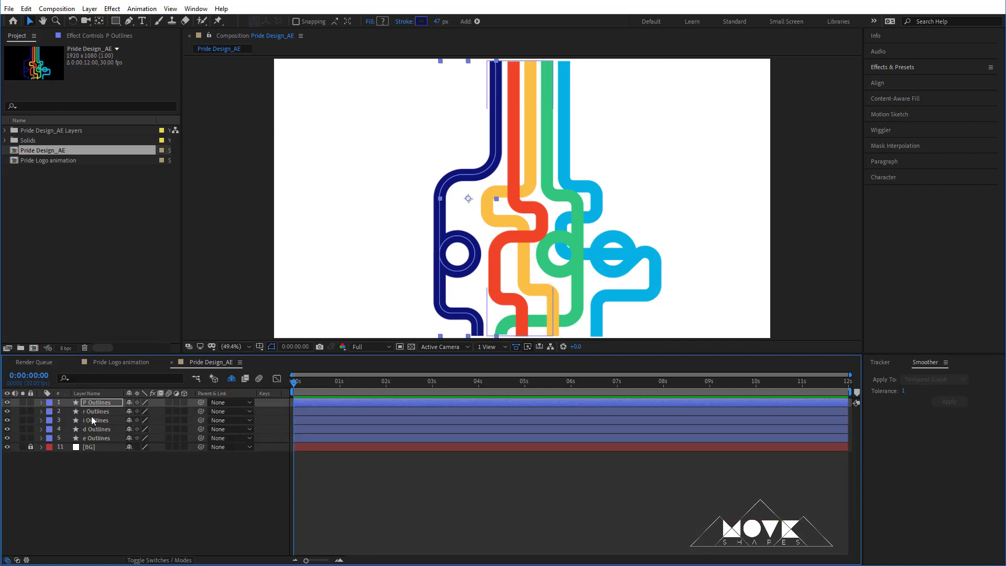
pyautogui.click(93, 412)
pyautogui.keyDown('shift'); pyautogui.click(99, 438); pyautogui.keyUp('shift')
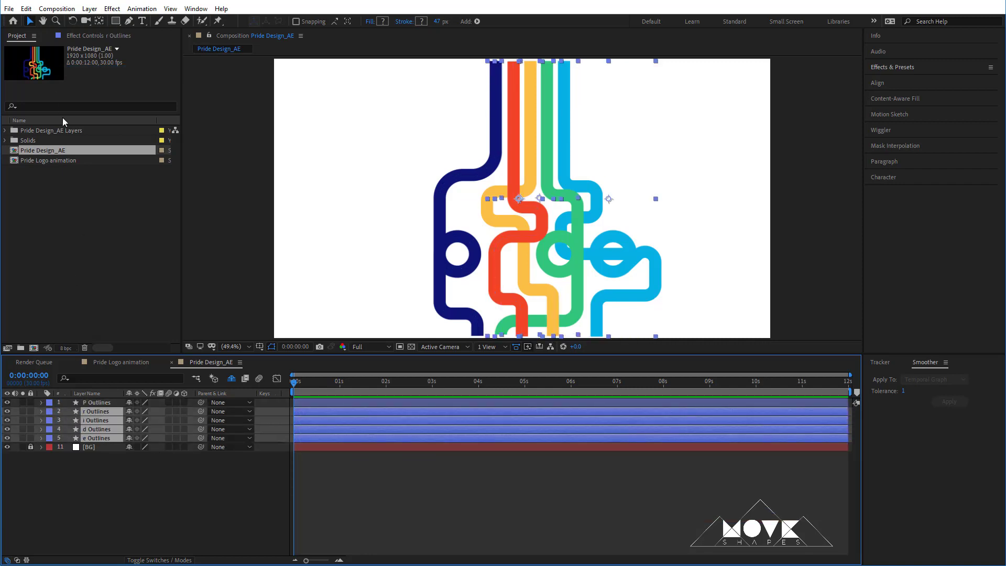
pyautogui.click(27, 9)
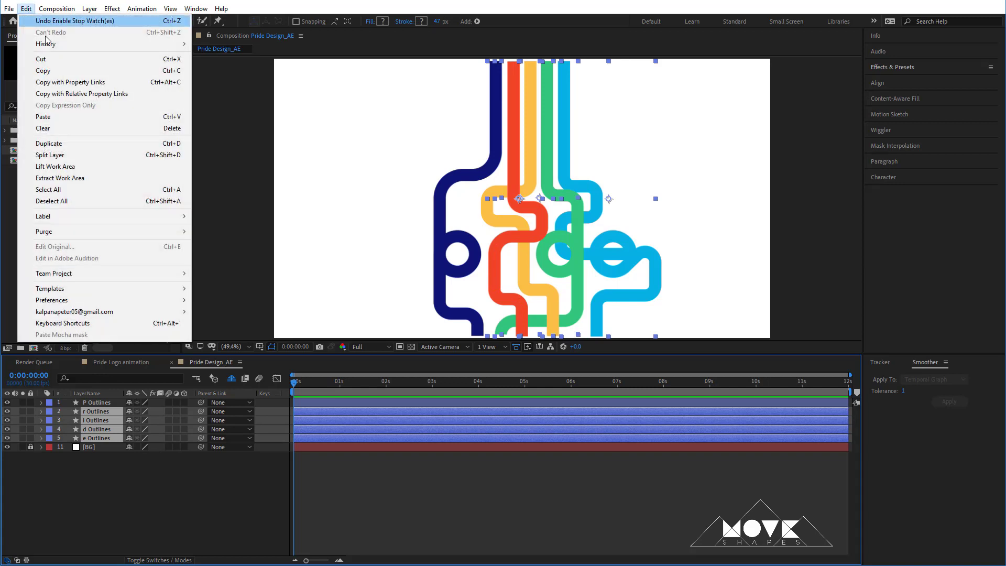
pyautogui.click(58, 117)
pyautogui.click(341, 469)
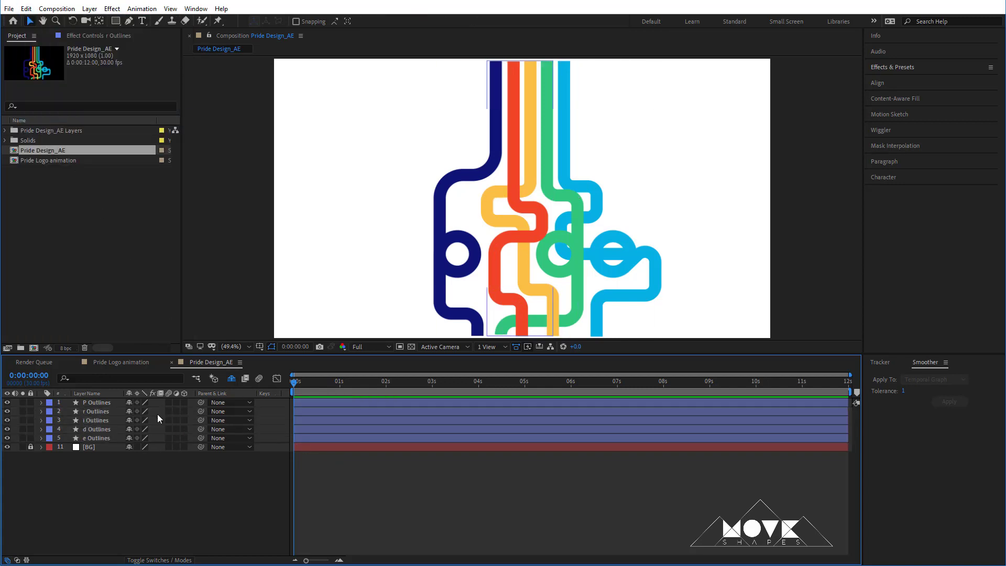
# Reveal the keyframed End property on all five outline layers
pyautogui.click(99, 401)
pyautogui.keyDown('shift'); pyautogui.click(101, 439); pyautogui.keyUp('shift')
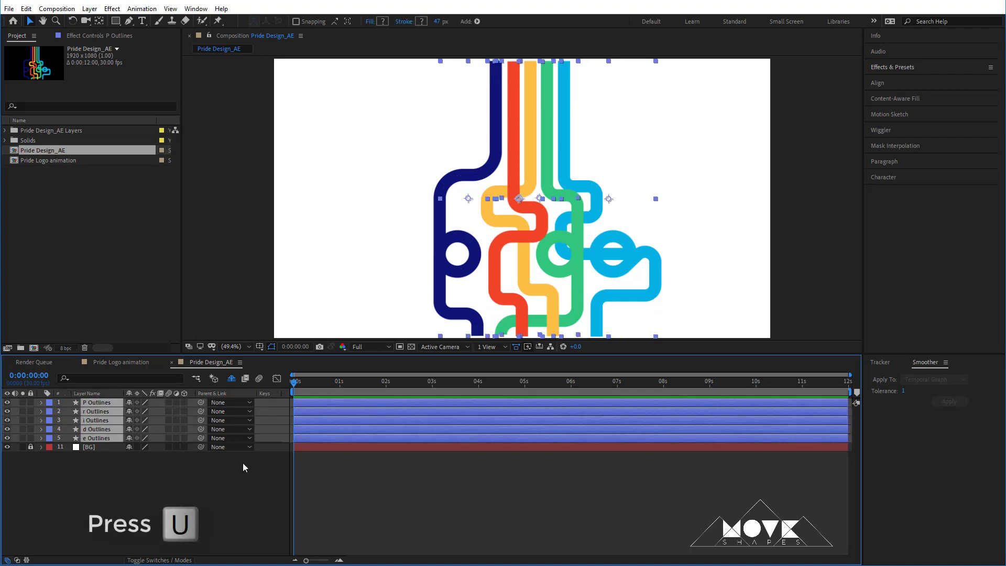
pyautogui.press('u')
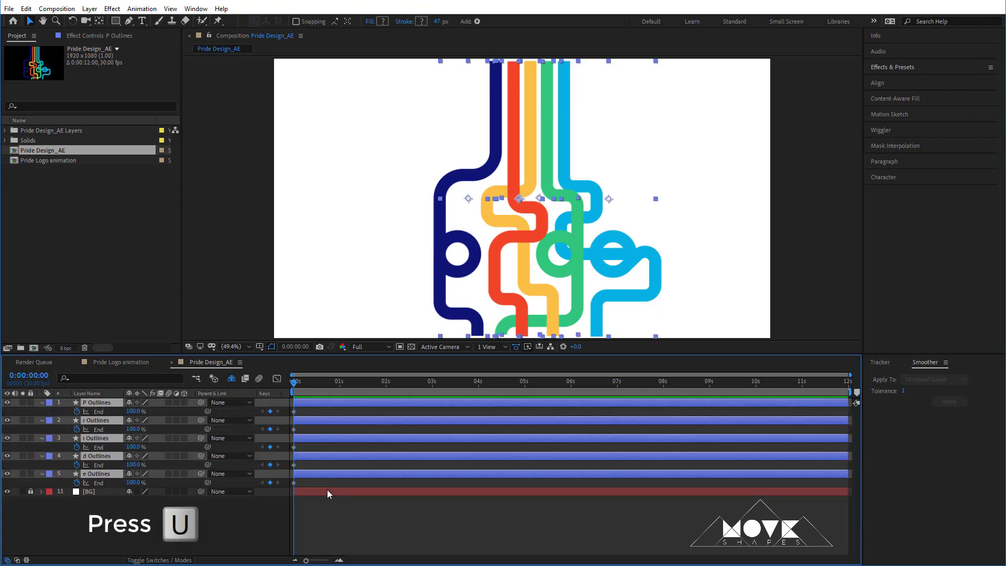
pyautogui.click(341, 534)
# Add a Trim Paths End keyframe at 0:00:01:15 on all five outline layers
pyautogui.click(299, 381)
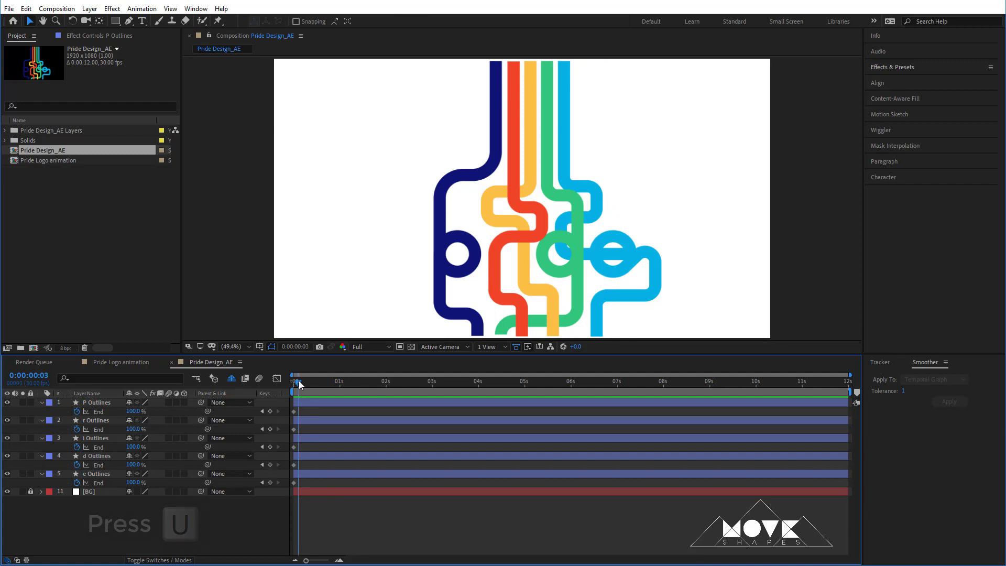
pyautogui.moveTo(299, 380); pyautogui.dragTo(279, 386)
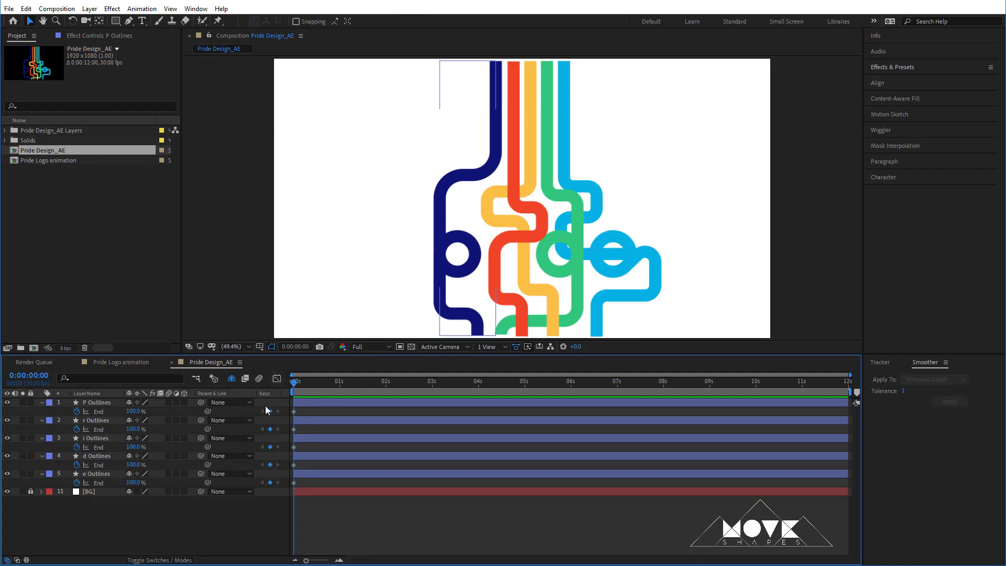
pyautogui.moveTo(297, 383); pyautogui.dragTo(363, 401)
pyautogui.moveTo(270, 411); pyautogui.dragTo(278, 484)
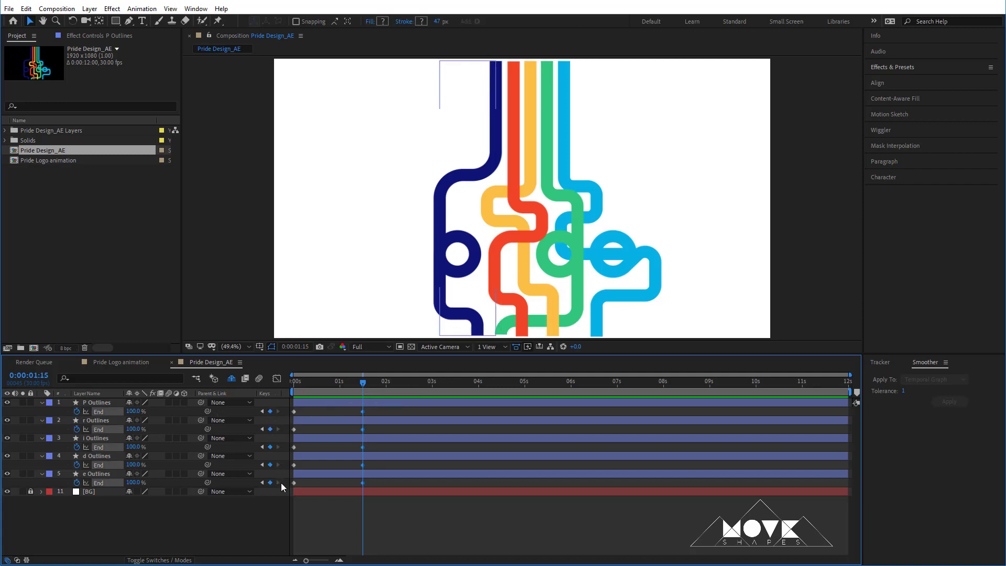
# Set the Trim Paths End to 0% at 0:00:00:00 on all five outline layers and preview the reveal
pyautogui.moveTo(353, 391); pyautogui.dragTo(268, 413)
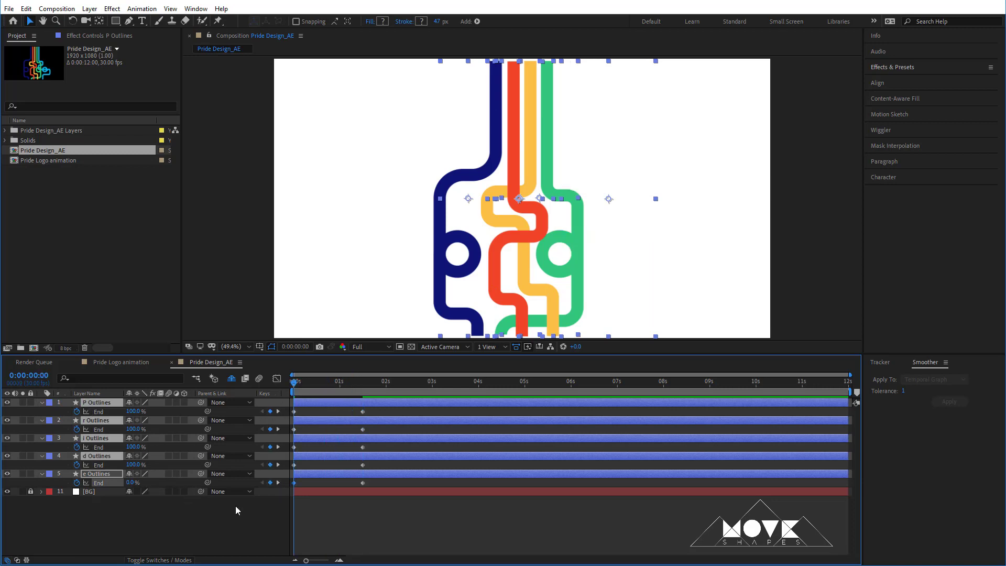
pyautogui.click(236, 511)
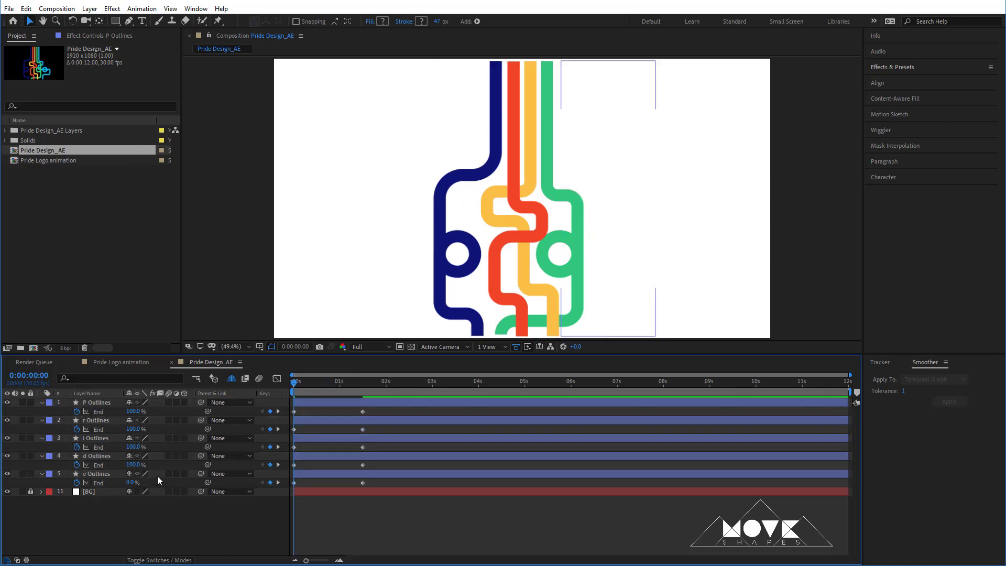
pyautogui.moveTo(137, 465); pyautogui.dragTo(53, 468)
pyautogui.moveTo(132, 448); pyautogui.dragTo(57, 449)
pyautogui.moveTo(133, 429); pyautogui.dragTo(57, 431)
pyautogui.moveTo(129, 412); pyautogui.dragTo(58, 415)
pyautogui.click(347, 523)
pyautogui.press('space')
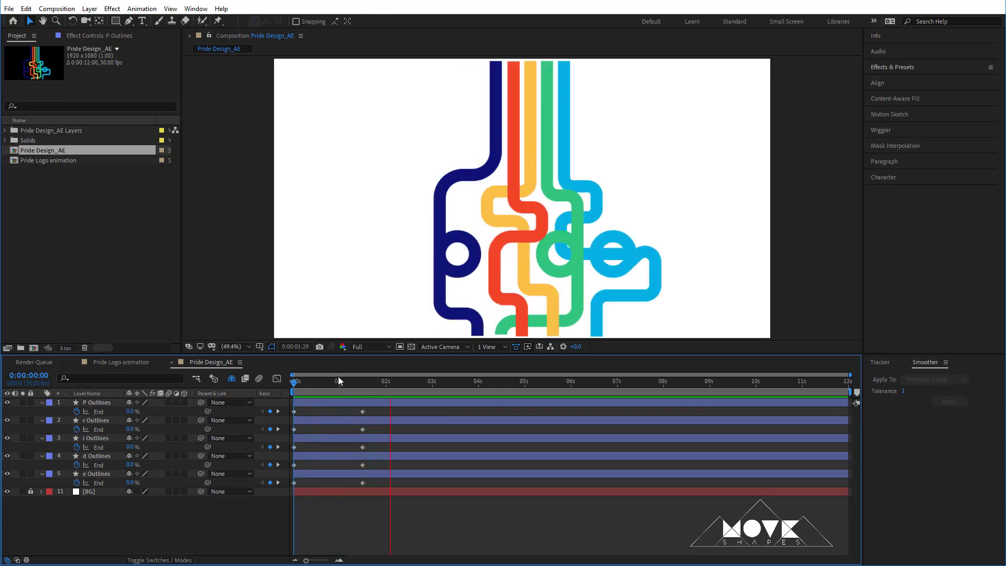
# At 0:00:01:15, set the Trim Paths End to 71% for e Outlines, 70% for d Outlines and 78% for i Outlines
pyautogui.moveTo(313, 385); pyautogui.dragTo(365, 400)
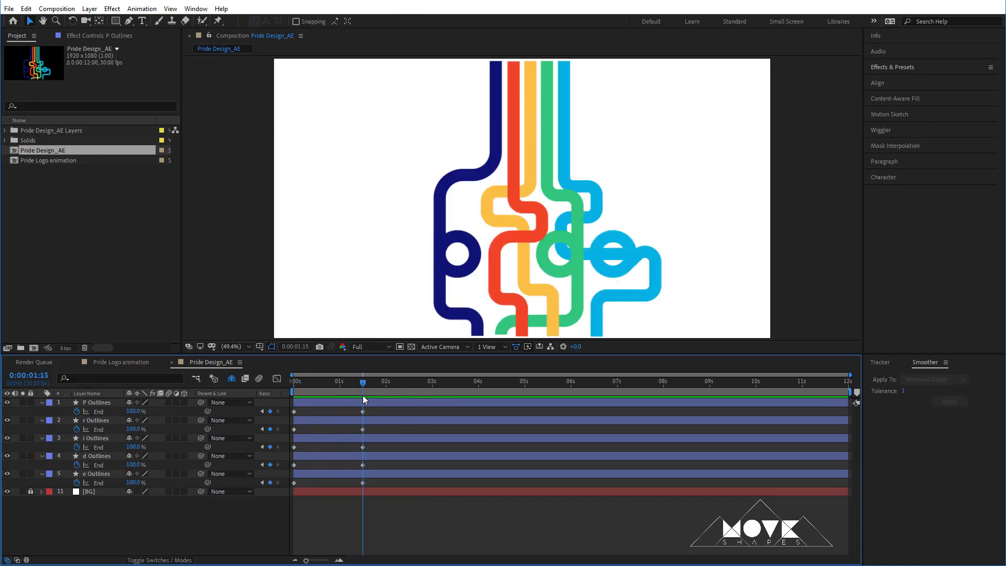
pyautogui.click(365, 399)
pyautogui.press('h')
pyautogui.moveTo(658, 261); pyautogui.dragTo(669, 225)
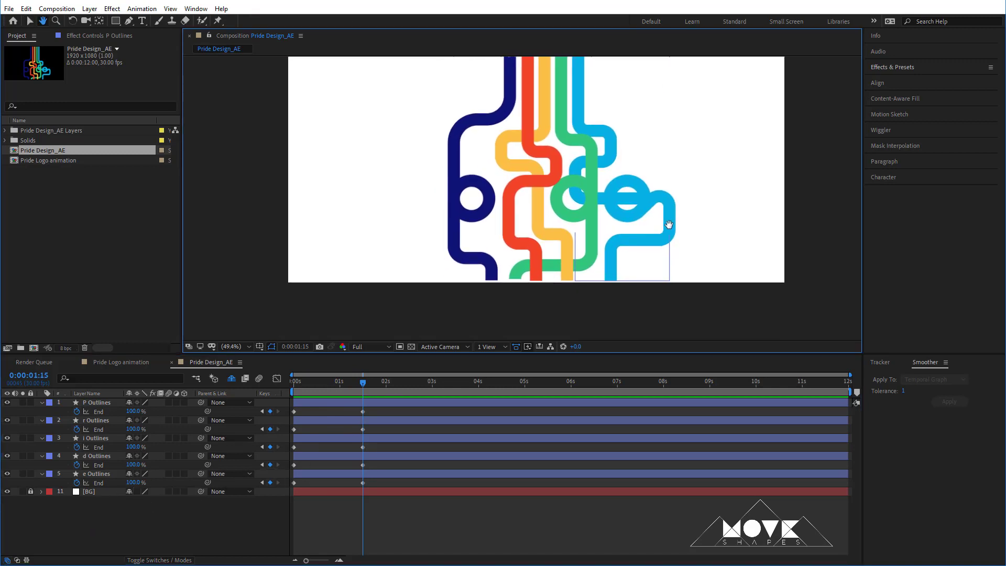
pyautogui.scroll(1, 548, 245)
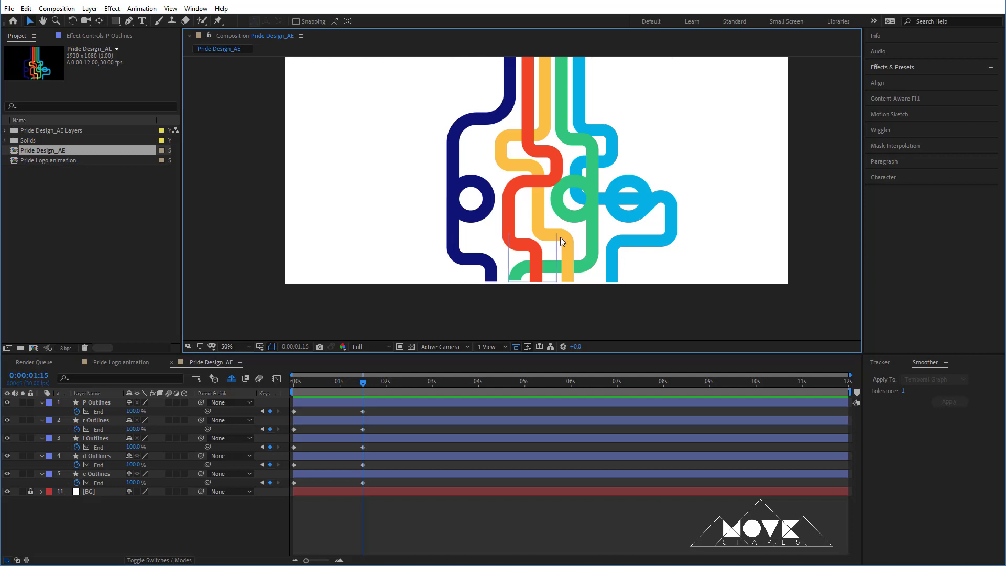
pyautogui.scroll(2, 561, 235)
pyautogui.press('h')
pyautogui.moveTo(660, 223); pyautogui.dragTo(576, 237)
pyautogui.moveTo(135, 485)
pyautogui.mouseDown()
pyautogui.moveTo(120, 482)
pyautogui.moveTo(132, 465)
pyautogui.moveTo(120, 467)
pyautogui.moveTo(125, 448)
pyautogui.mouseUp()
pyautogui.click(133, 520)
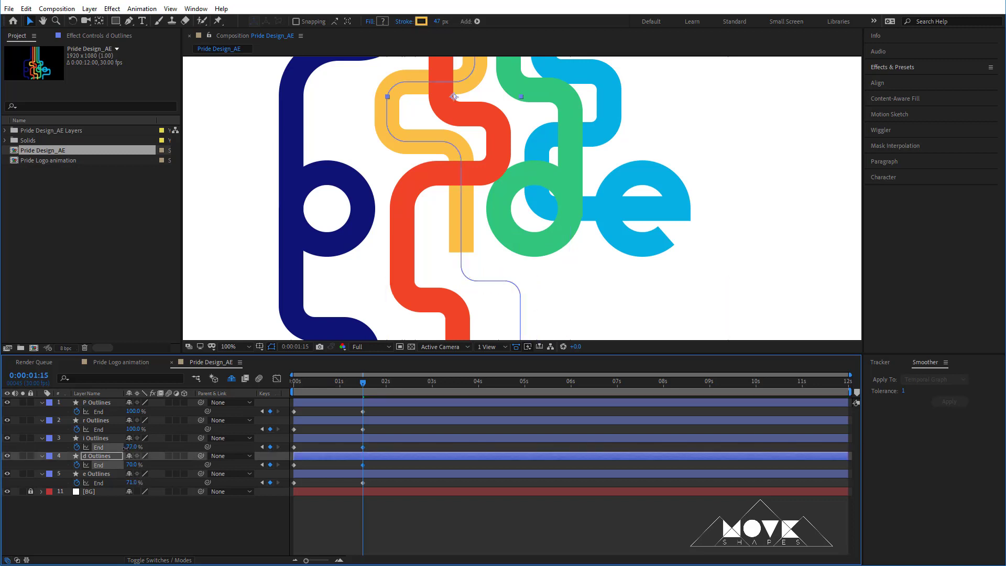
pyautogui.click(130, 449)
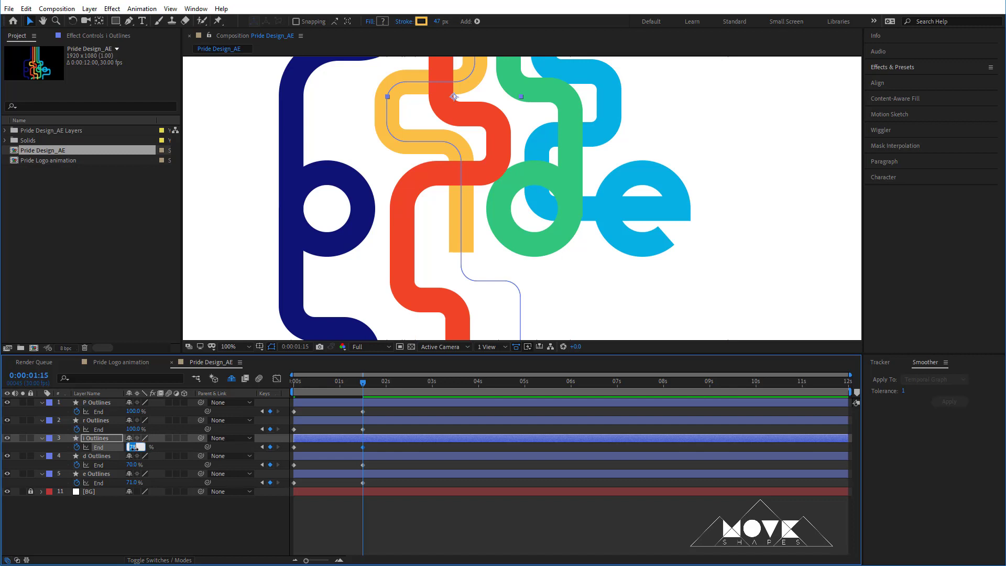
pyautogui.click(173, 531)
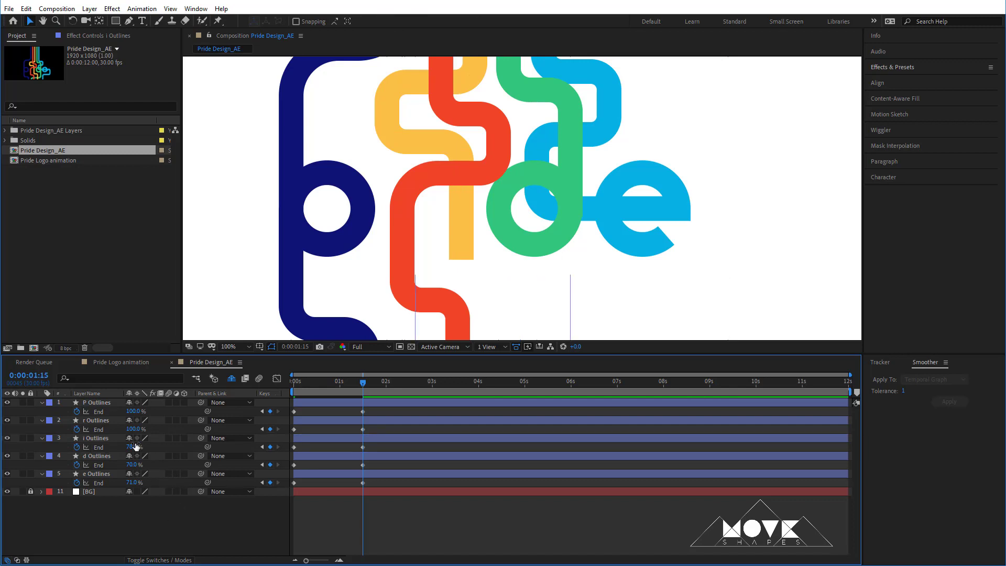
# At 0:00:01:15, set the Trim Paths End of r Outlines to 78% and recheck i Outlines at 78%
pyautogui.click(135, 430)
pyautogui.press('Down')
pyautogui.press('Down')
pyautogui.press('Down')
pyautogui.press('Down')
pyautogui.press('Down')
pyautogui.press('Down')
pyautogui.press('Down')
pyautogui.press('Down')
pyautogui.press('Down')
pyautogui.press('Down')
pyautogui.press('Down')
pyautogui.press('Down')
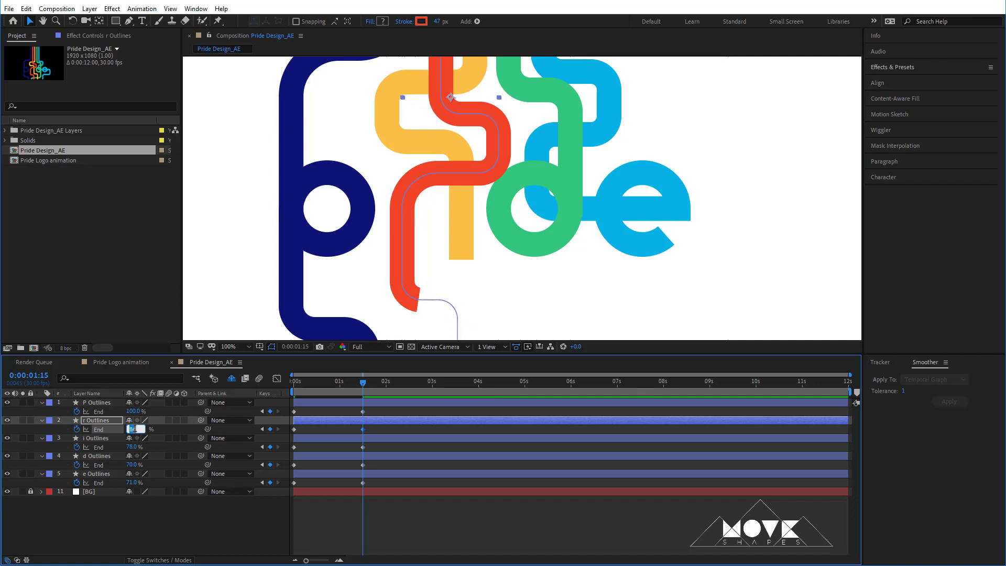
pyautogui.press('Down')
pyautogui.press('Down')
pyautogui.press('Down')
pyautogui.press('Down')
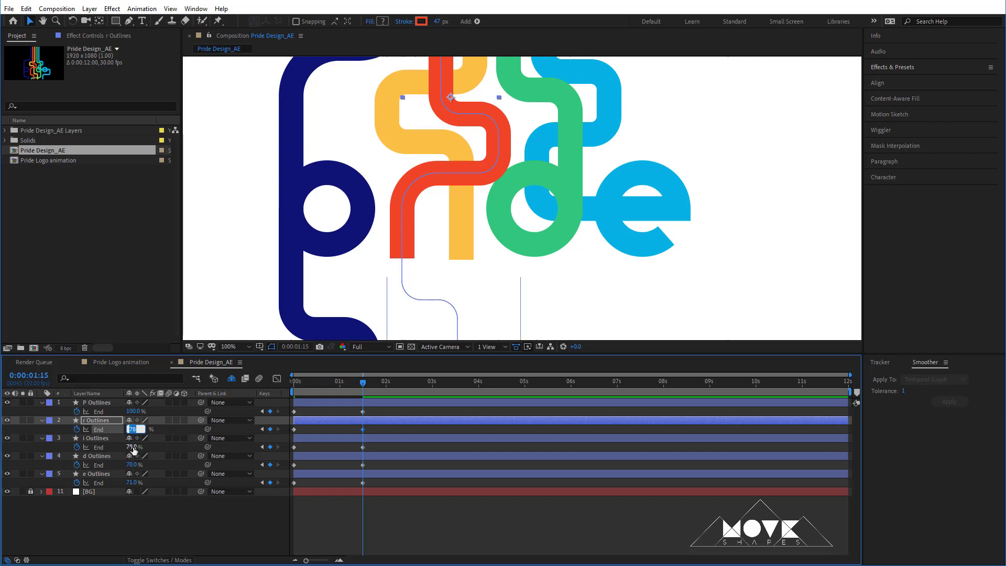
pyautogui.click(134, 447)
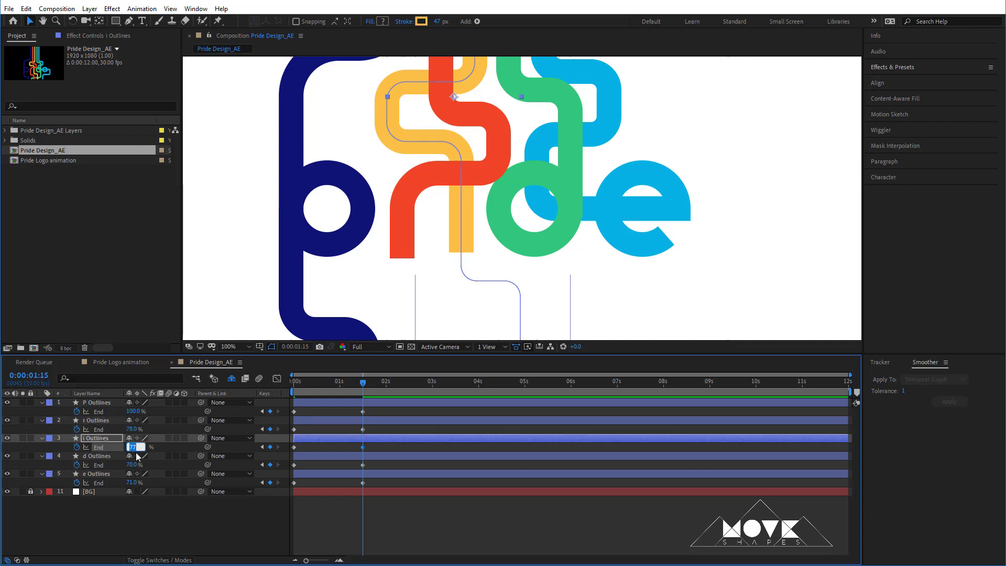
pyautogui.click(198, 519)
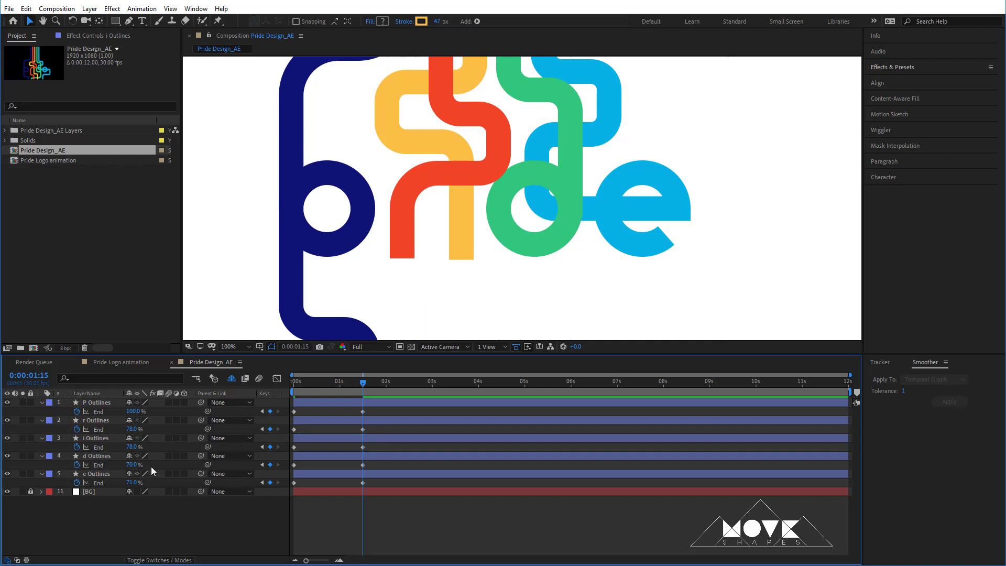
# At 0:00:01:15, set the Trim Paths End of P Outlines to 86% to shorten the stem of the p
pyautogui.click(132, 411)
pyautogui.press('Down')
pyautogui.press('Down')
pyautogui.press('Down')
pyautogui.press('Down')
pyautogui.press('Down')
pyautogui.press('Down')
pyautogui.press('Down')
pyautogui.press('Down')
pyautogui.press('Down')
pyautogui.press('Down')
pyautogui.press('Down')
pyautogui.press('Down')
pyautogui.press('Down')
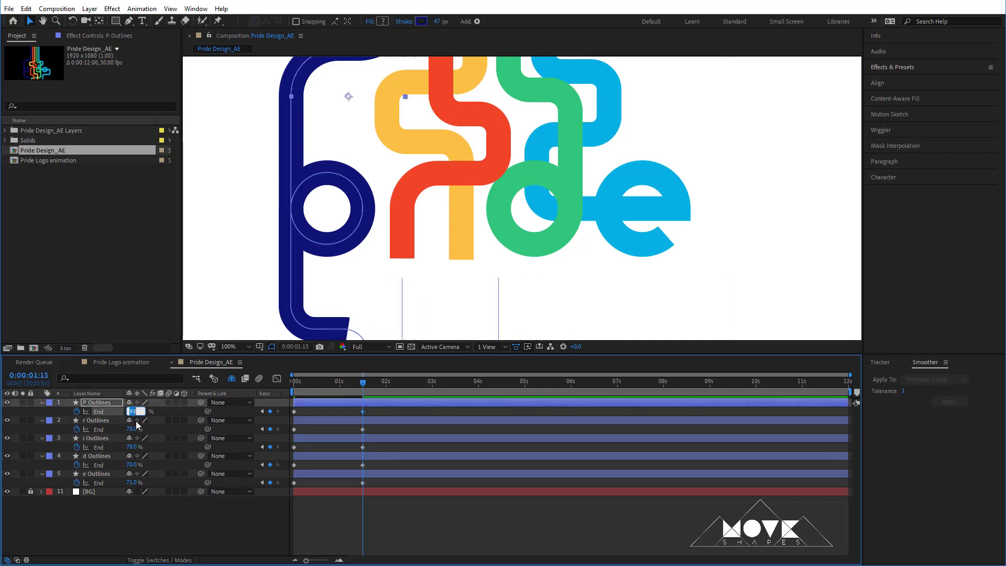
pyautogui.press('Down')
pyautogui.press('Down')
pyautogui.press('Down')
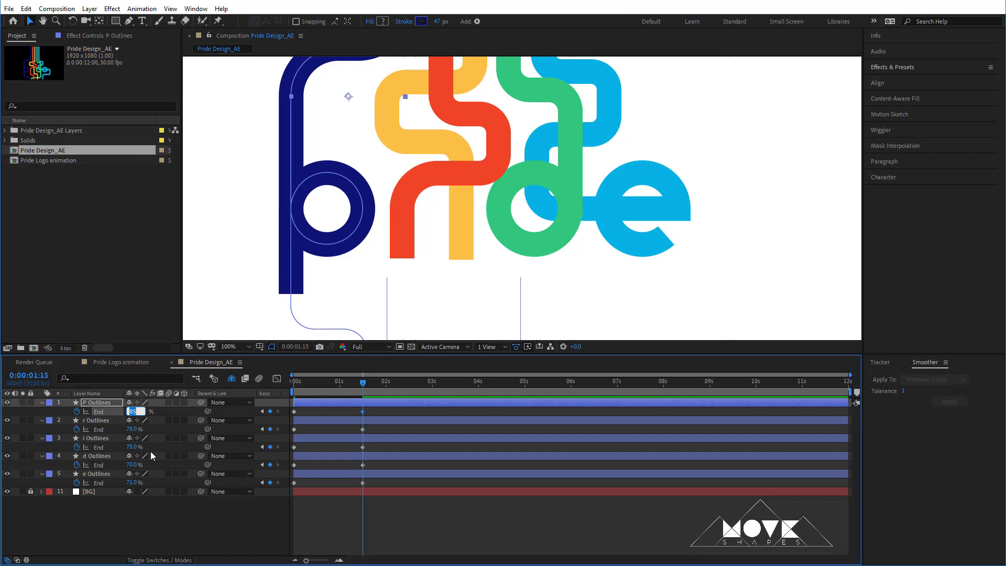
pyautogui.press('Up')
pyautogui.press('Up')
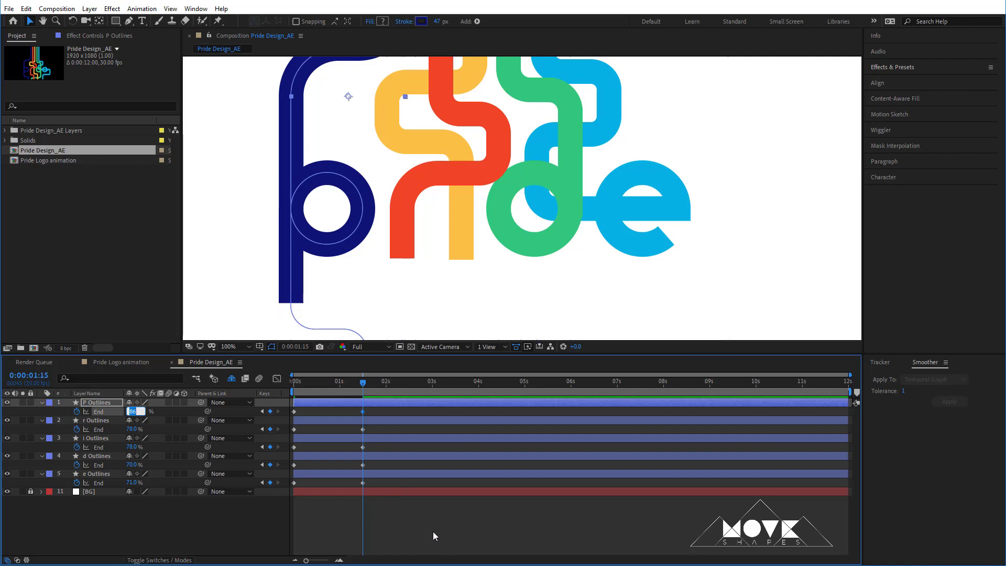
pyautogui.click(434, 534)
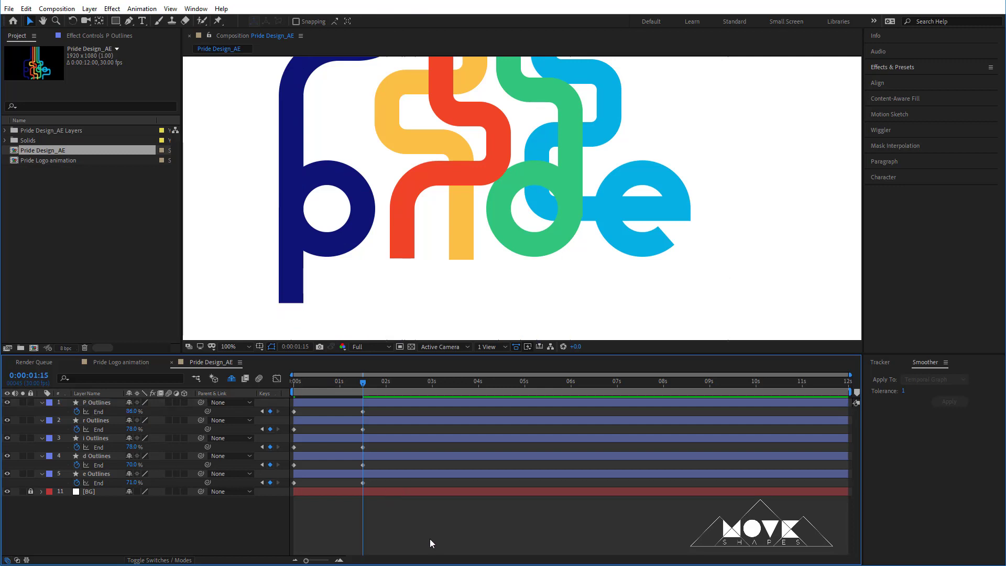
# Preview the reveal and add hold keyframes for the End property at 0:00:02:12 on all five outline layers
pyautogui.moveTo(363, 382); pyautogui.dragTo(341, 382)
pyautogui.press('space')
pyautogui.moveTo(398, 411); pyautogui.dragTo(402, 411)
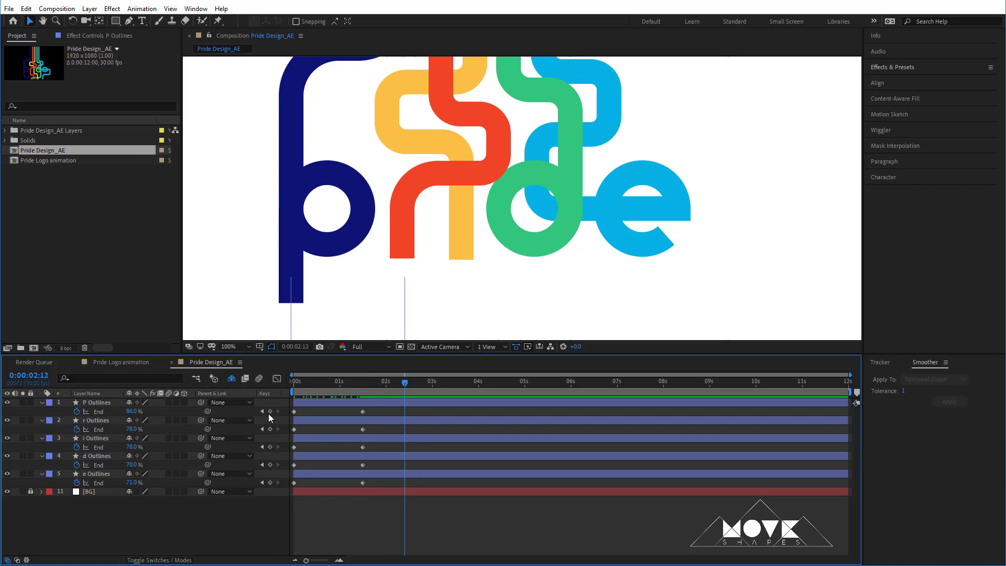
pyautogui.moveTo(269, 411); pyautogui.dragTo(273, 483)
# At 0:00:03:19, set the Trim Paths End of the e and d Outlines layers to 100%
pyautogui.moveTo(409, 386); pyautogui.dragTo(461, 404)
pyautogui.click(457, 504)
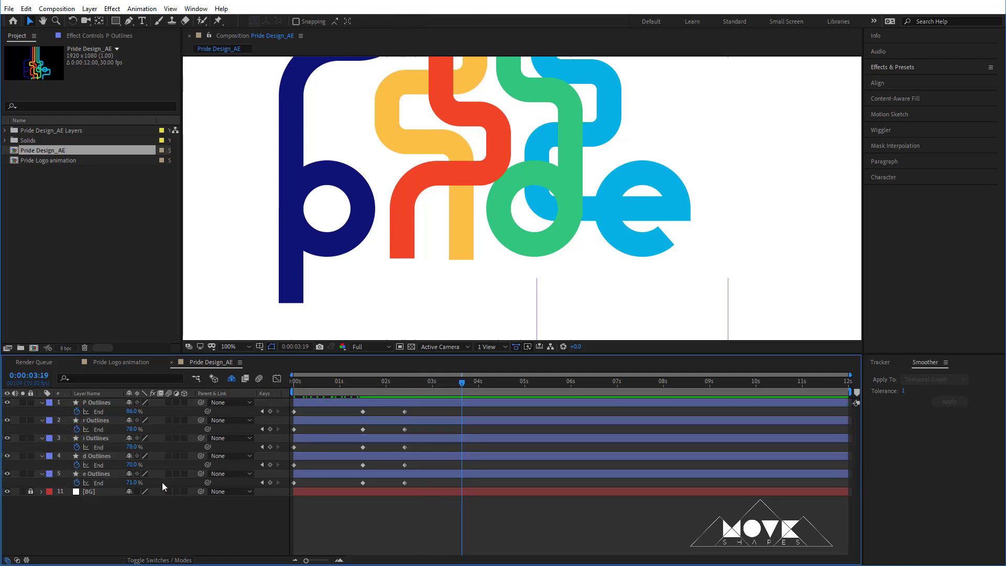
pyautogui.click(131, 483)
pyautogui.write('100')
pyautogui.press('Return')
pyautogui.click(133, 465)
pyautogui.write('100')
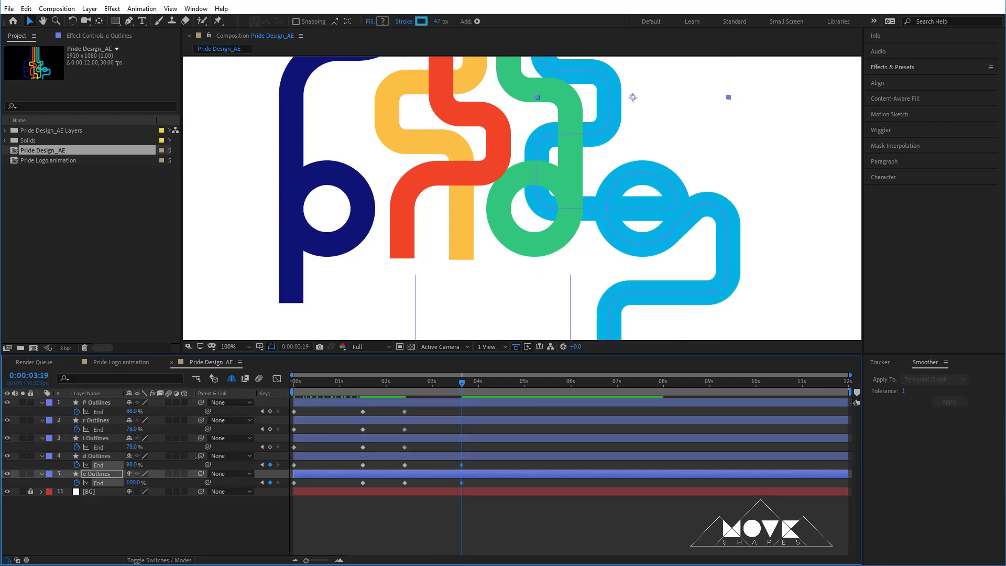
pyautogui.press('Return')
# Set the Trim Paths End of the i, r and P Outlines layers to 100% at 0:00:03:19
pyautogui.click(131, 447)
pyautogui.write('100')
pyautogui.press('Return')
pyautogui.click(131, 429)
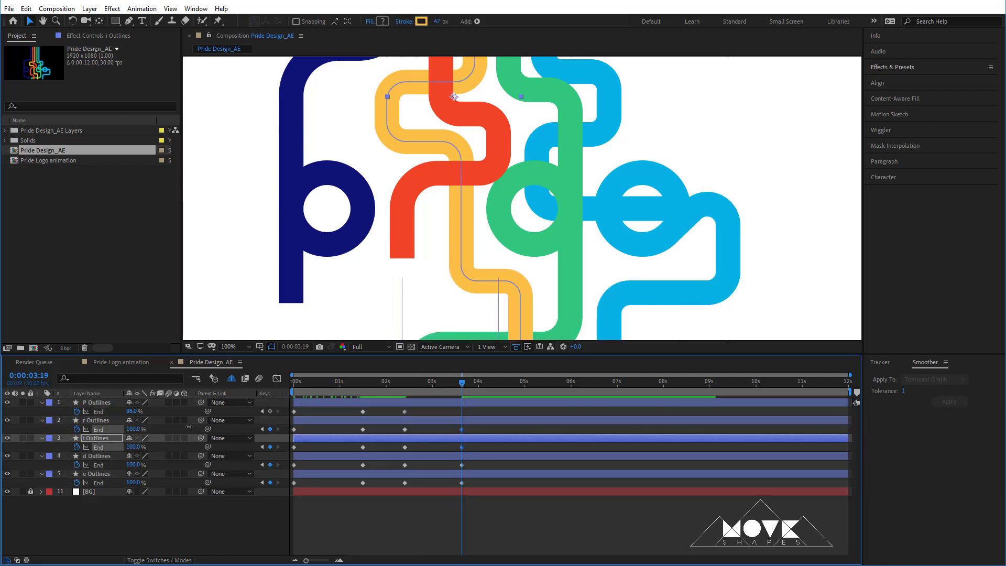
pyautogui.write('100')
pyautogui.press('Return')
pyautogui.click(131, 411)
pyautogui.write('100')
pyautogui.press('Return')
pyautogui.click(398, 511)
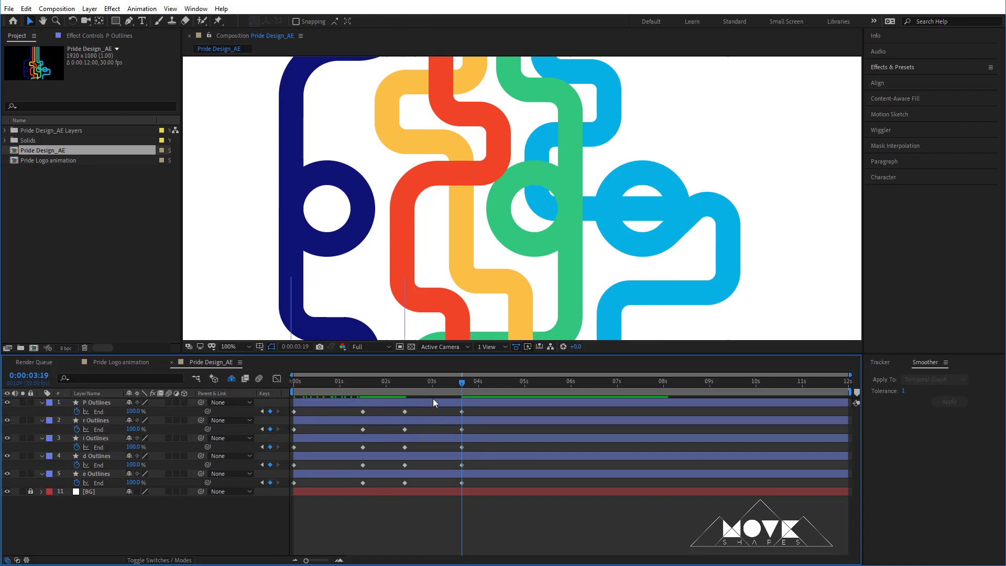
# Enable keyframing for the Trim Paths Start of P Outlines at 0% and place its first keyframe at 0:00:00:10
pyautogui.moveTo(453, 390); pyautogui.dragTo(293, 427)
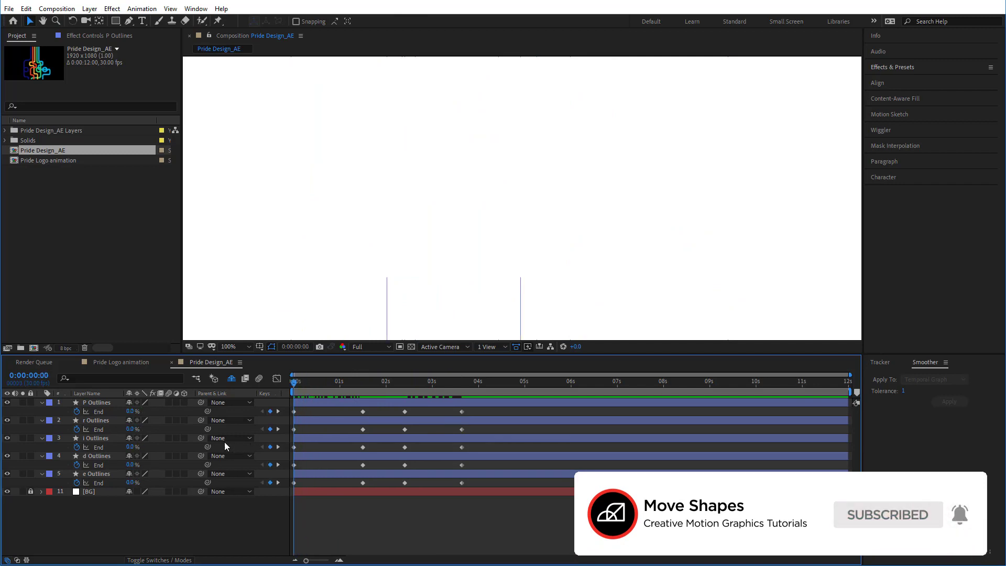
pyautogui.click(42, 403)
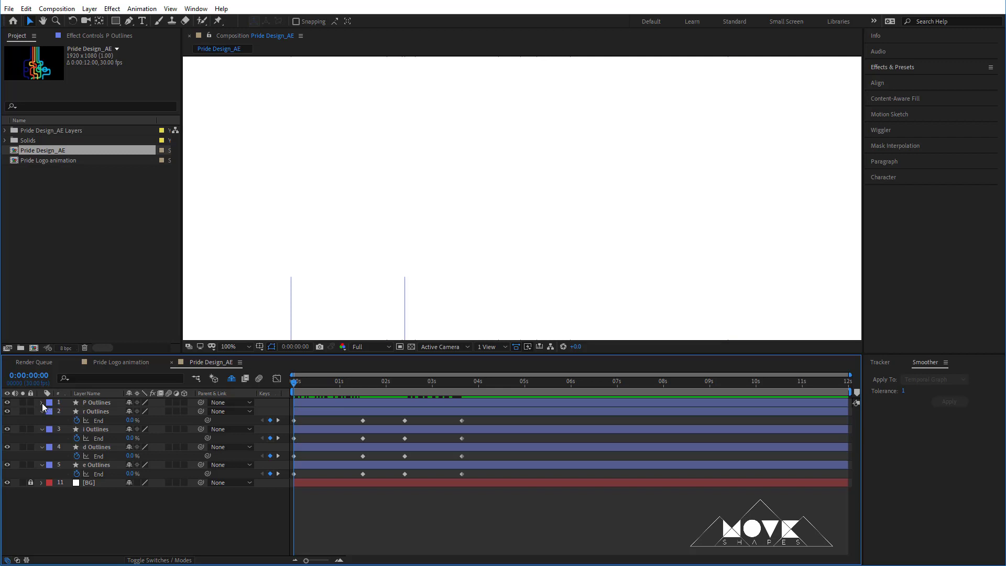
pyautogui.click(42, 402)
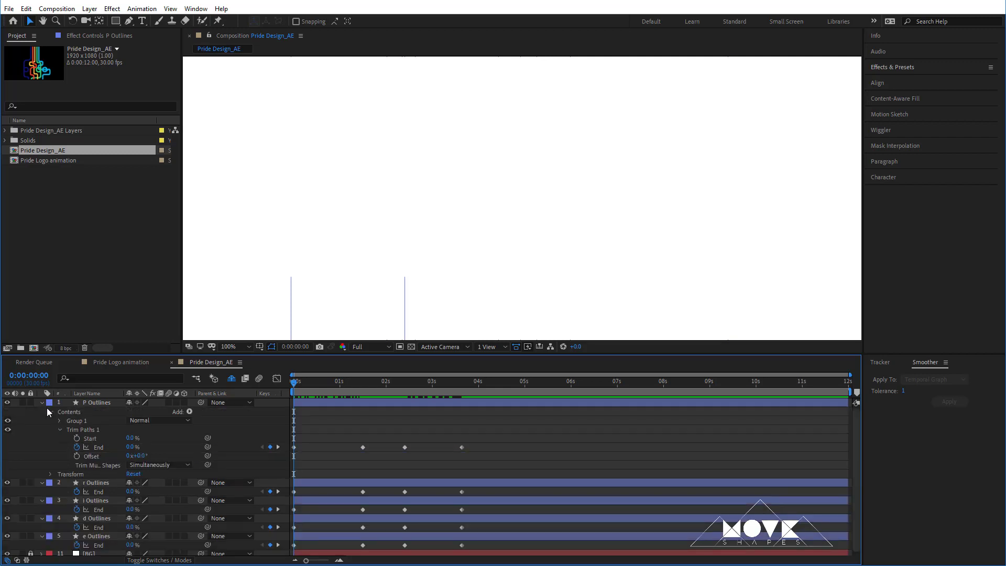
pyautogui.click(77, 439)
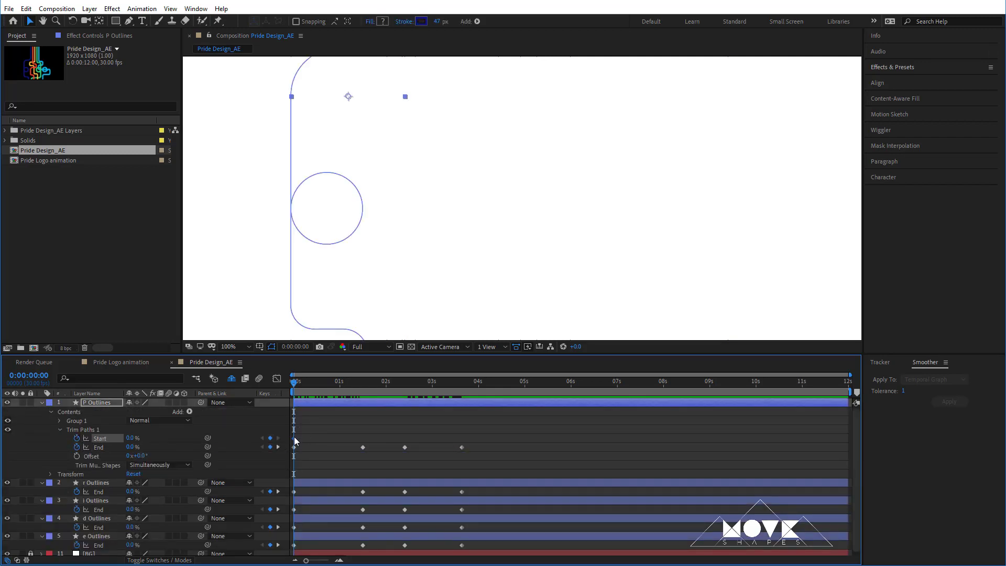
pyautogui.moveTo(305, 391); pyautogui.dragTo(309, 392)
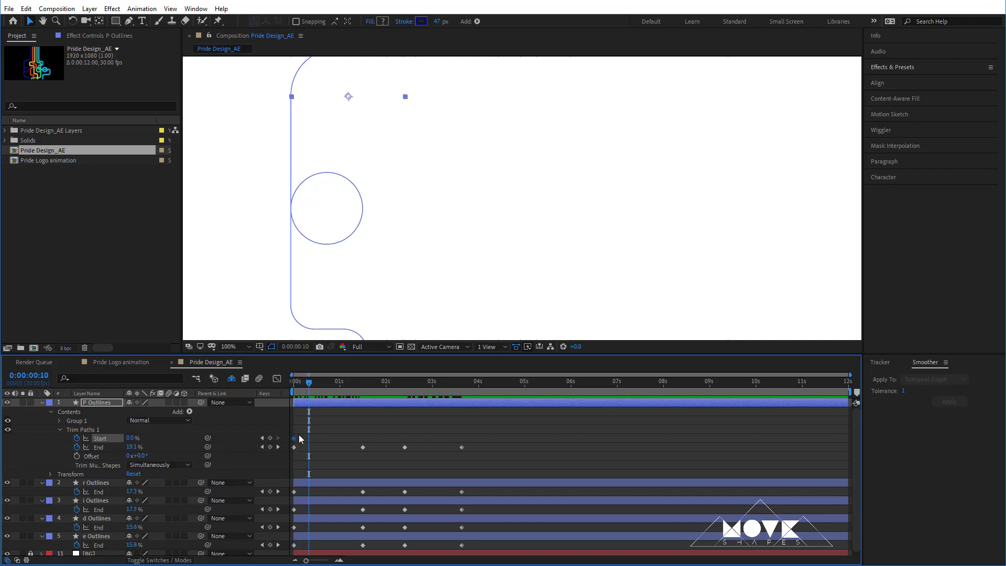
pyautogui.moveTo(294, 438); pyautogui.dragTo(310, 439)
pyautogui.click(320, 432)
# Fit the composition in the viewer and set the Trim Paths Start of P Outlines to 52% at 0:00:01:22
pyautogui.moveTo(310, 385); pyautogui.dragTo(327, 388)
pyautogui.click(230, 347)
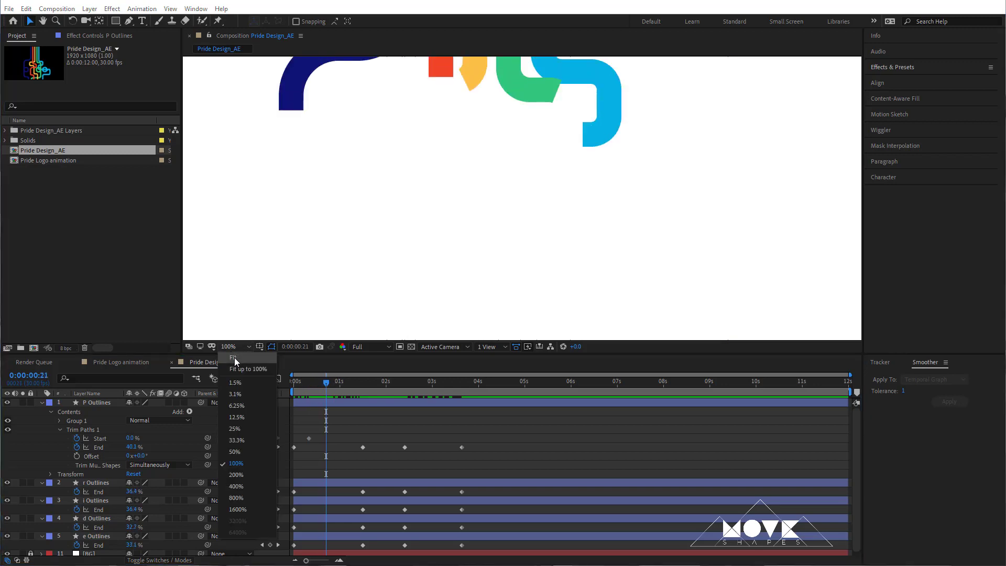
pyautogui.click(235, 357)
pyautogui.moveTo(319, 385)
pyautogui.mouseDown()
pyautogui.moveTo(311, 386)
pyautogui.moveTo(374, 403)
pyautogui.mouseUp()
pyautogui.click(374, 404)
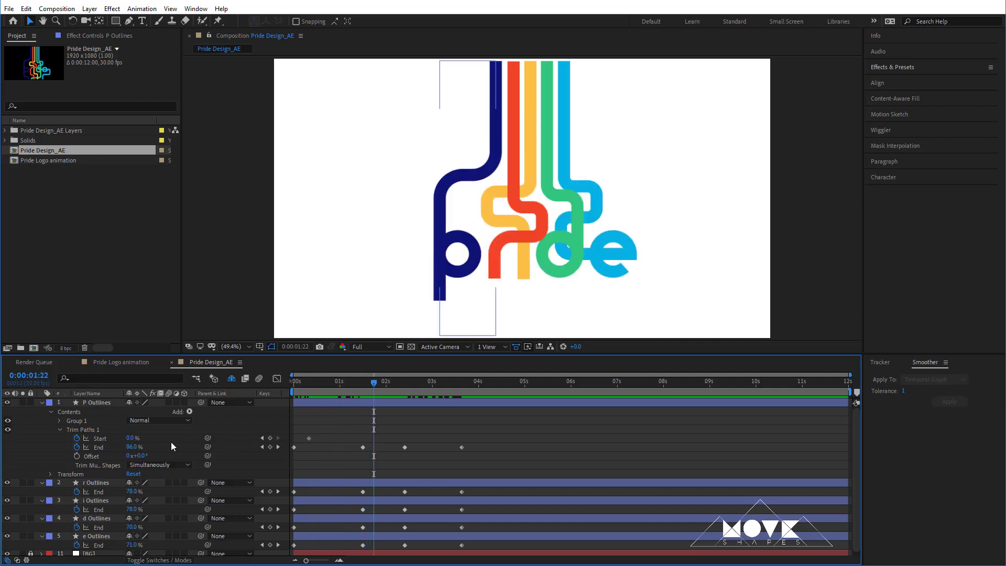
pyautogui.moveTo(132, 442); pyautogui.dragTo(150, 440)
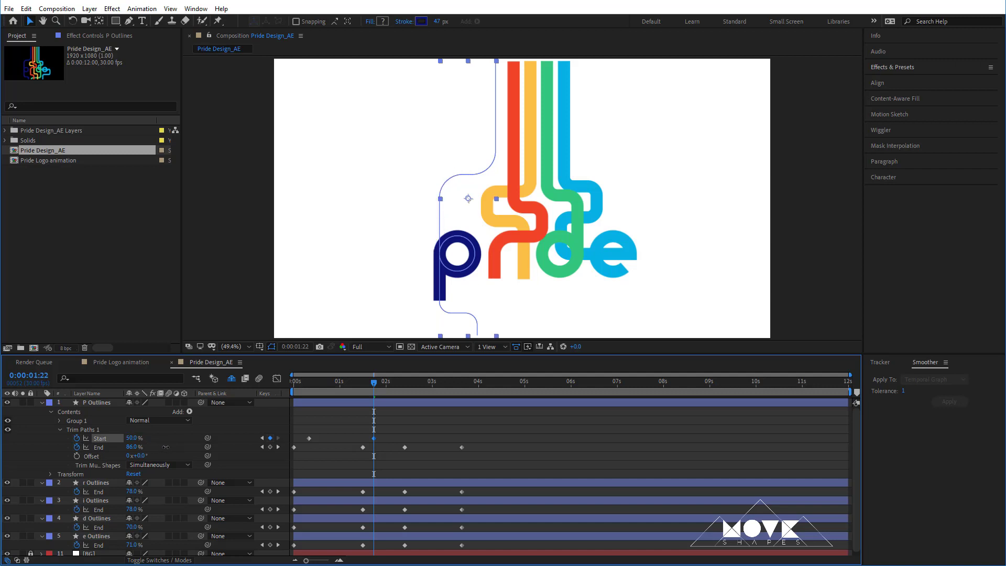
pyautogui.click(397, 467)
pyautogui.click(369, 387)
pyautogui.moveTo(354, 388); pyautogui.dragTo(373, 425)
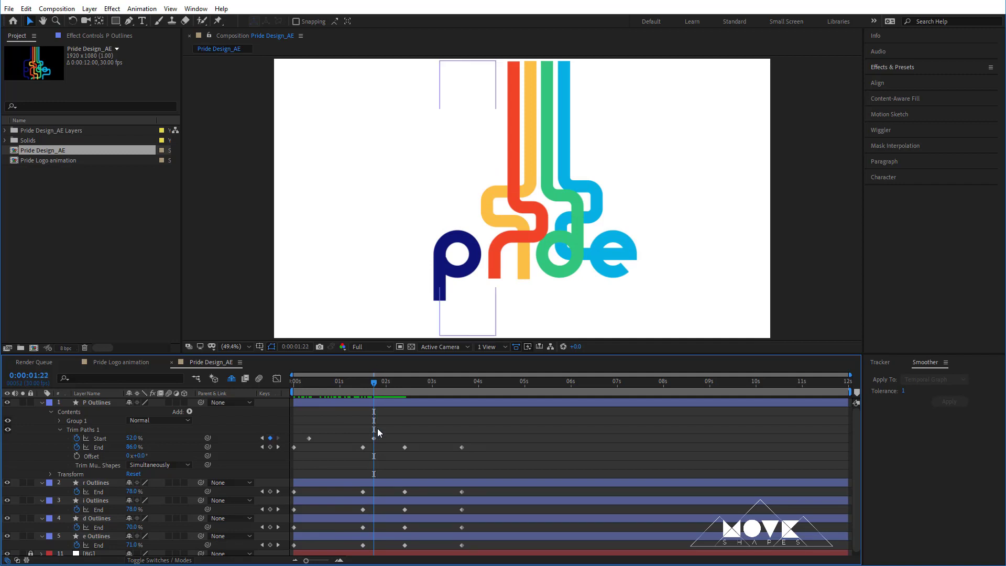
# At 0:00:00:10, add a Trim Paths Start keyframe to r Outlines and show only the keyframed properties of the r and P layers
pyautogui.click(314, 385)
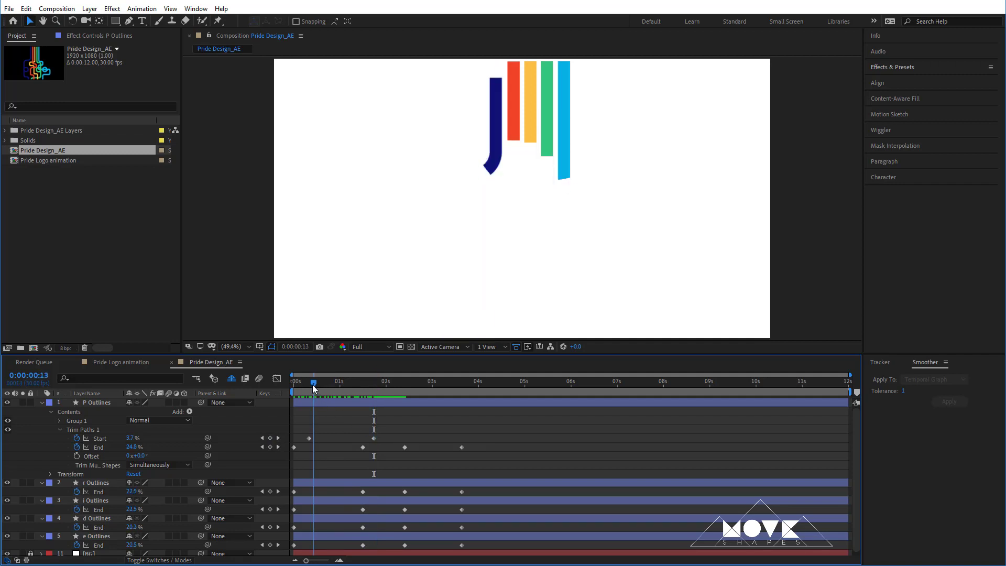
pyautogui.moveTo(313, 385); pyautogui.dragTo(309, 385)
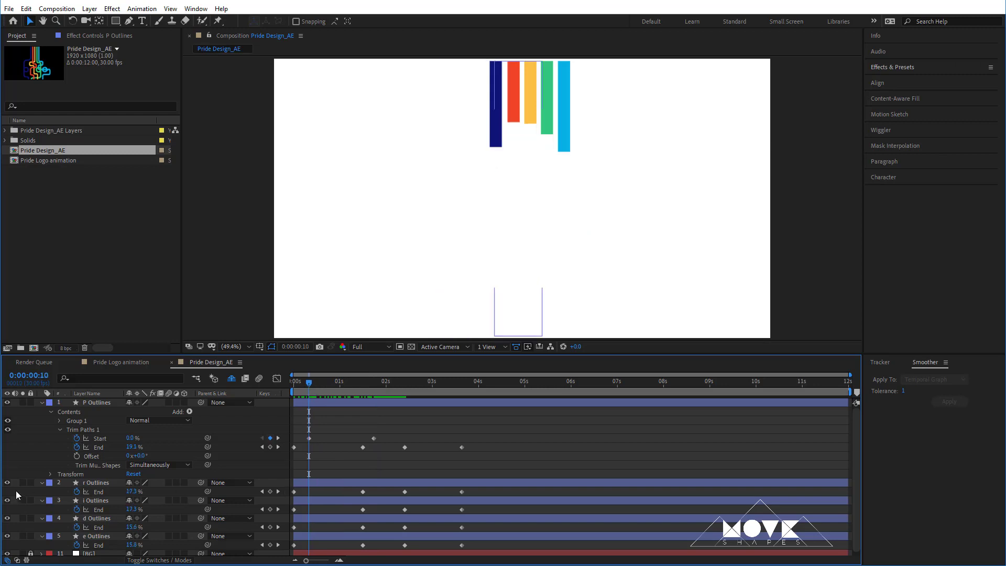
pyautogui.click(42, 483)
pyautogui.click(42, 484)
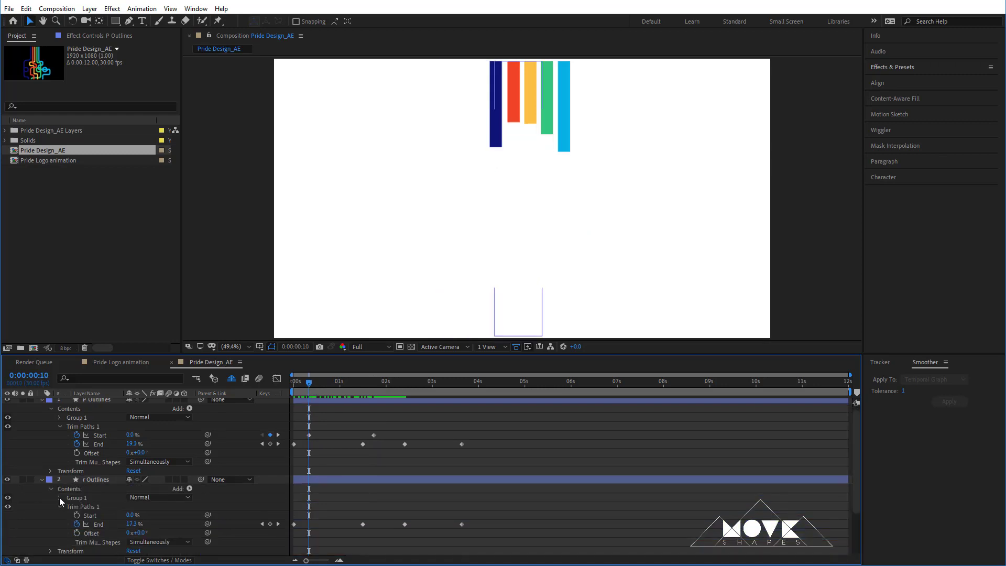
pyautogui.click(77, 516)
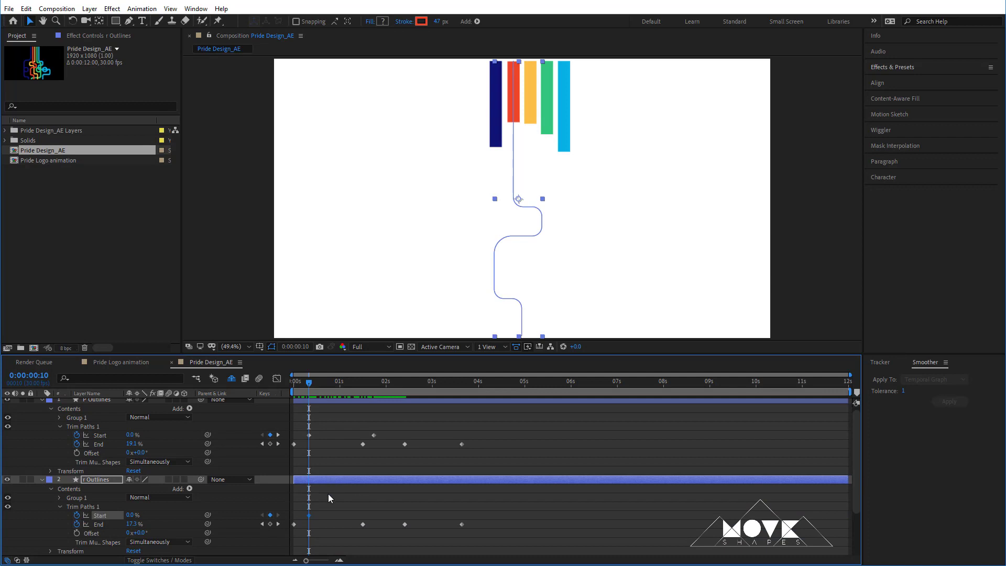
pyautogui.hotkey('ctrl', 'a')
pyautogui.press('u')
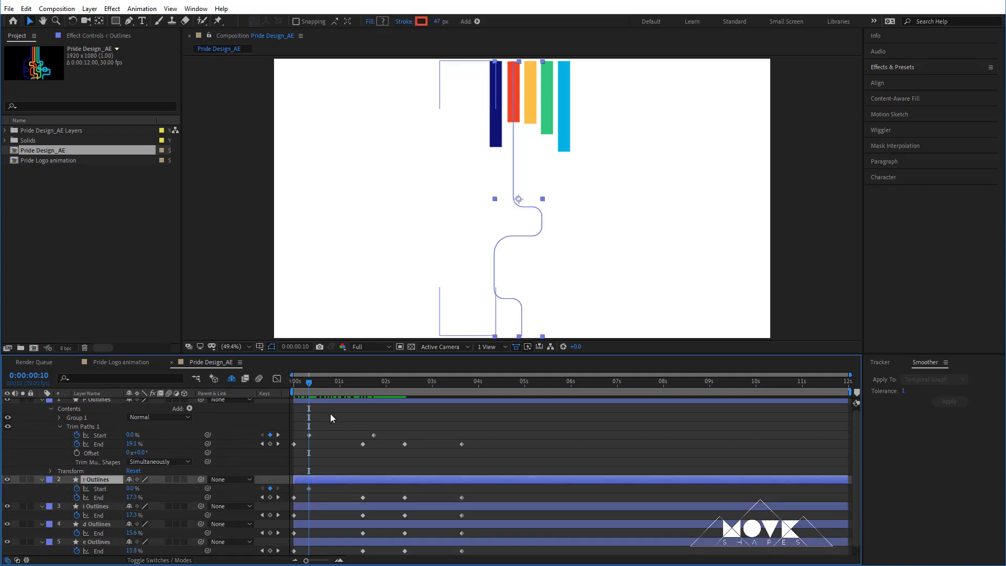
pyautogui.click(328, 400)
pyautogui.press('u')
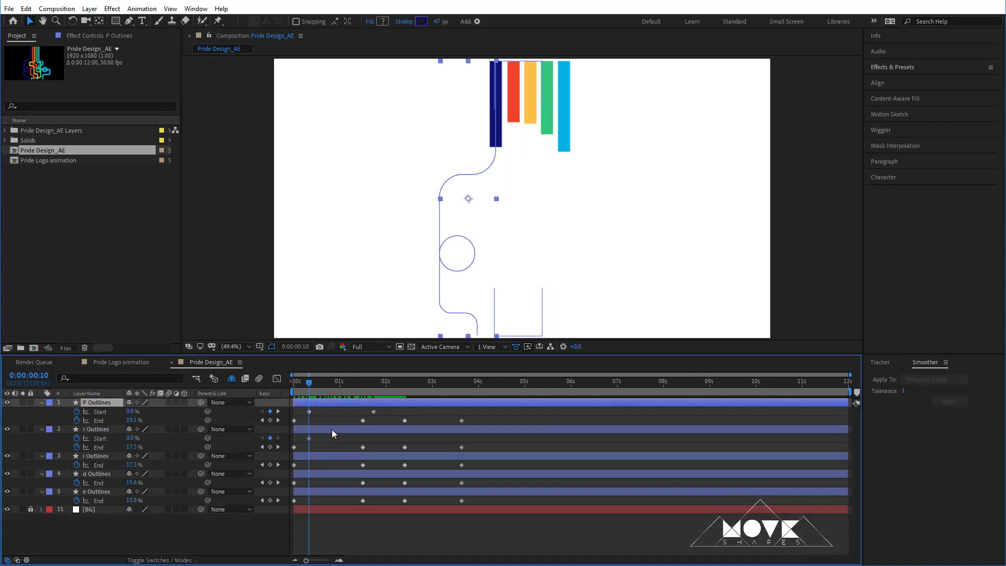
pyautogui.click(328, 424)
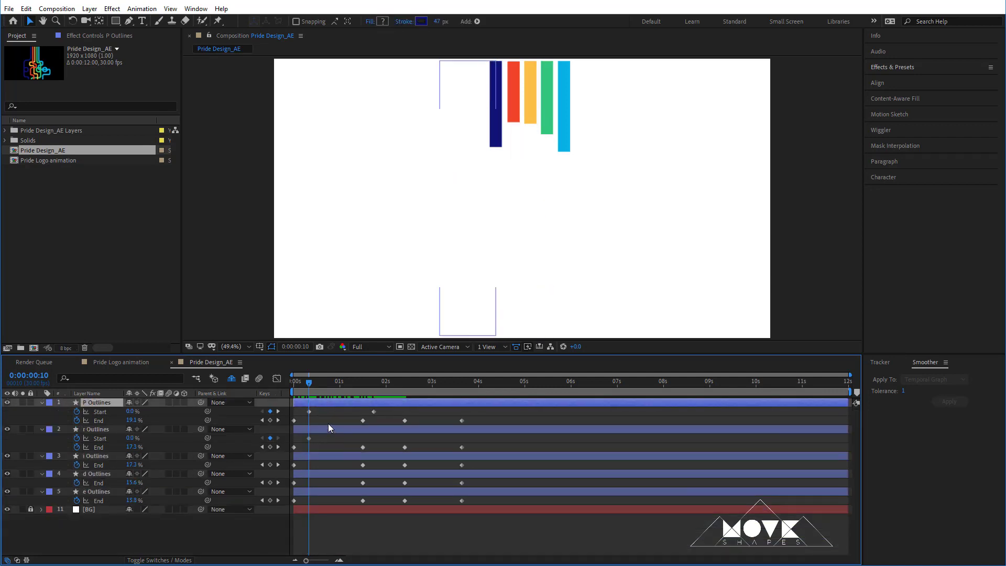
# Add a Trim Paths Start keyframe to i Outlines at 0:00:00:10 and show only that layer's keyframed properties
pyautogui.click(42, 456)
pyautogui.click(43, 456)
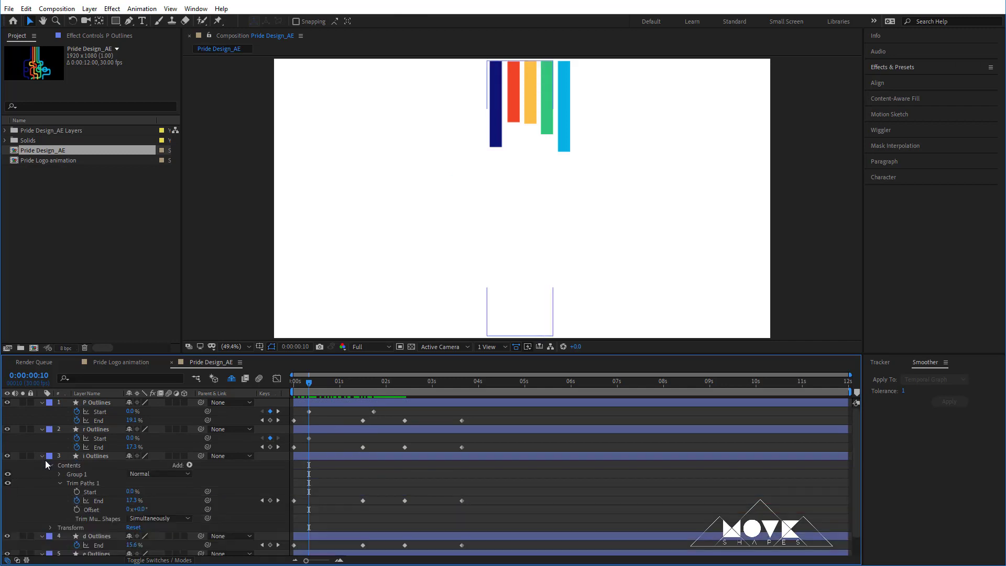
pyautogui.click(77, 492)
pyautogui.click(294, 470)
pyautogui.click(307, 473)
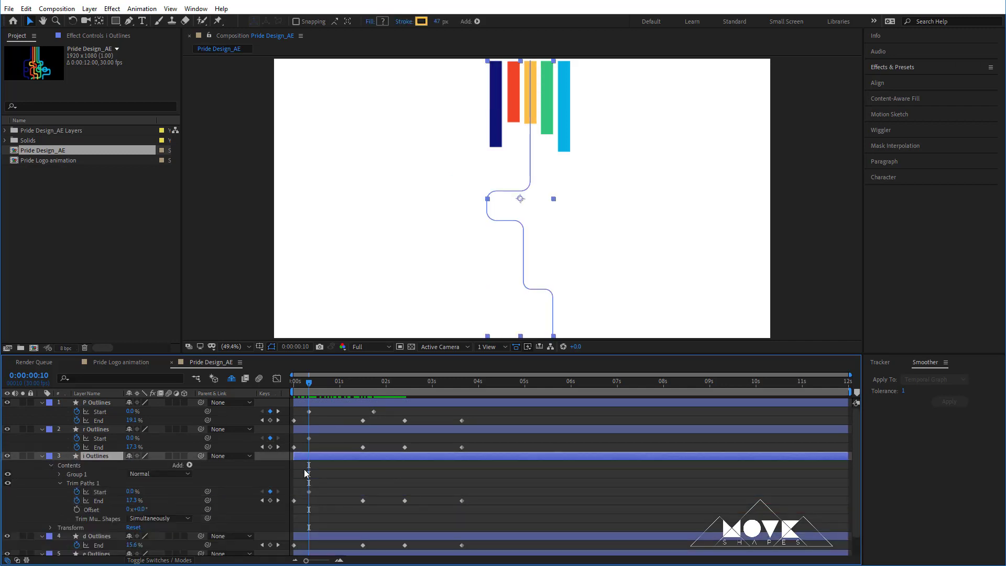
pyautogui.press('u')
pyautogui.click(321, 474)
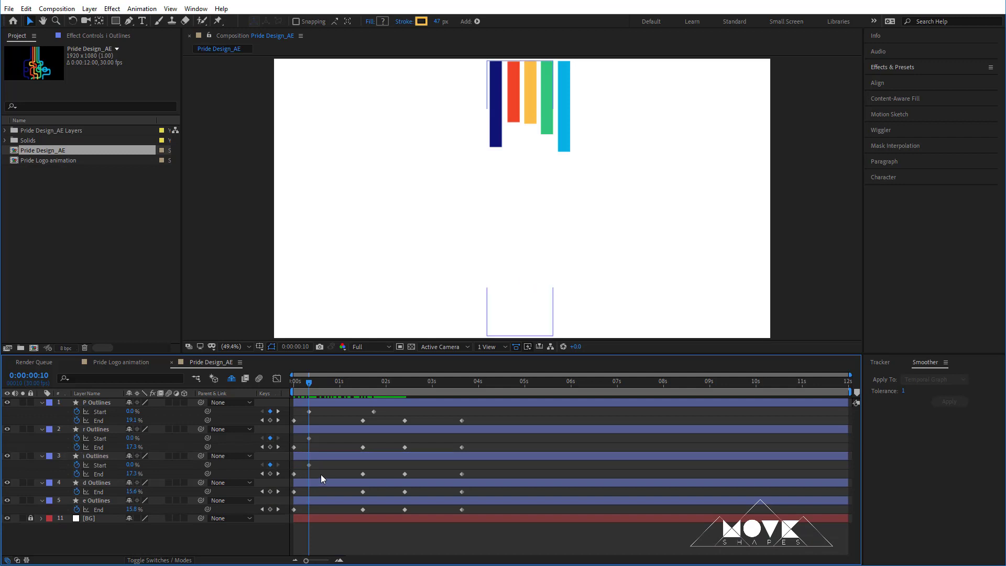
# Add a Trim Paths Start keyframe to d Outlines at 0:00:00:10 and show only that layer's keyframed properties
pyautogui.click(42, 483)
pyautogui.click(42, 483)
pyautogui.click(78, 515)
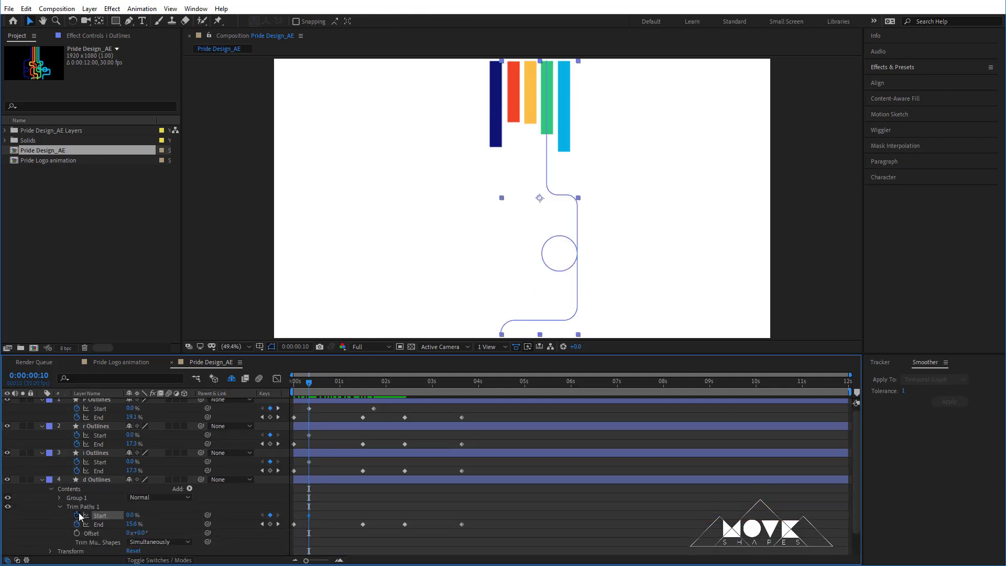
pyautogui.press('u')
pyautogui.click(325, 498)
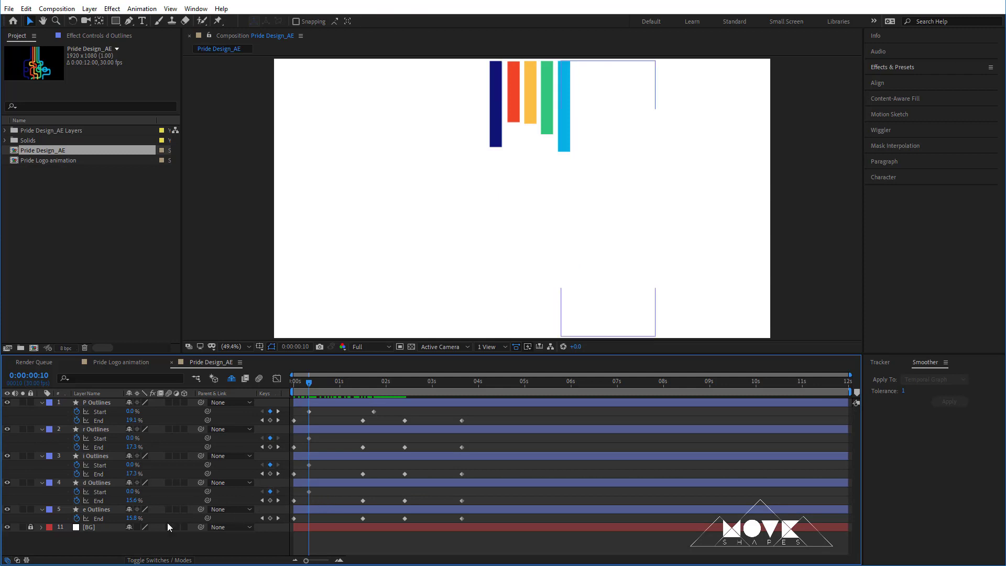
# Add a Trim Paths Start keyframe to e Outlines at 0:00:00:10 and show only that layer's keyframed properties
pyautogui.click(42, 509)
pyautogui.click(42, 510)
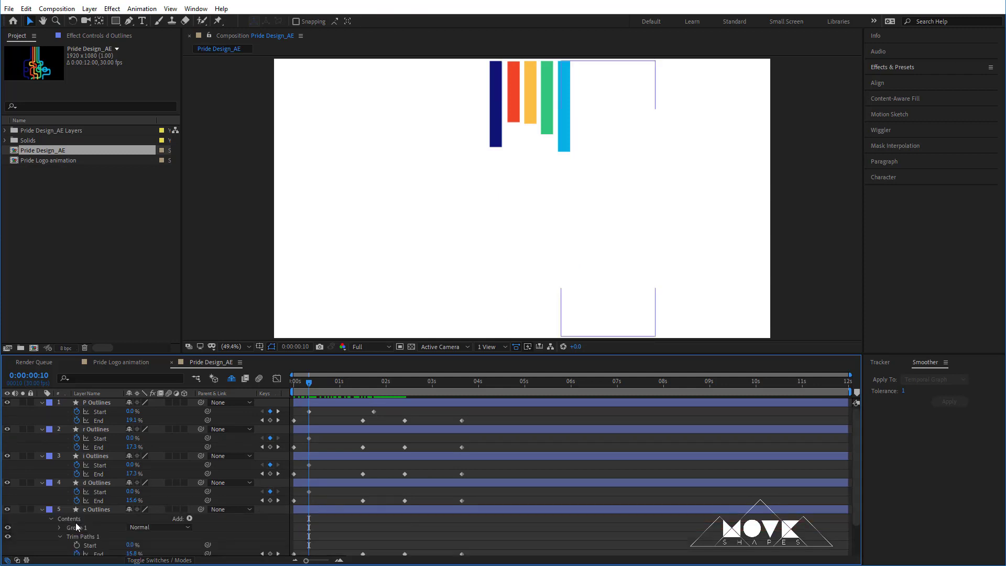
pyautogui.scroll(-3, 79, 521)
pyautogui.click(113, 517)
pyautogui.press('u')
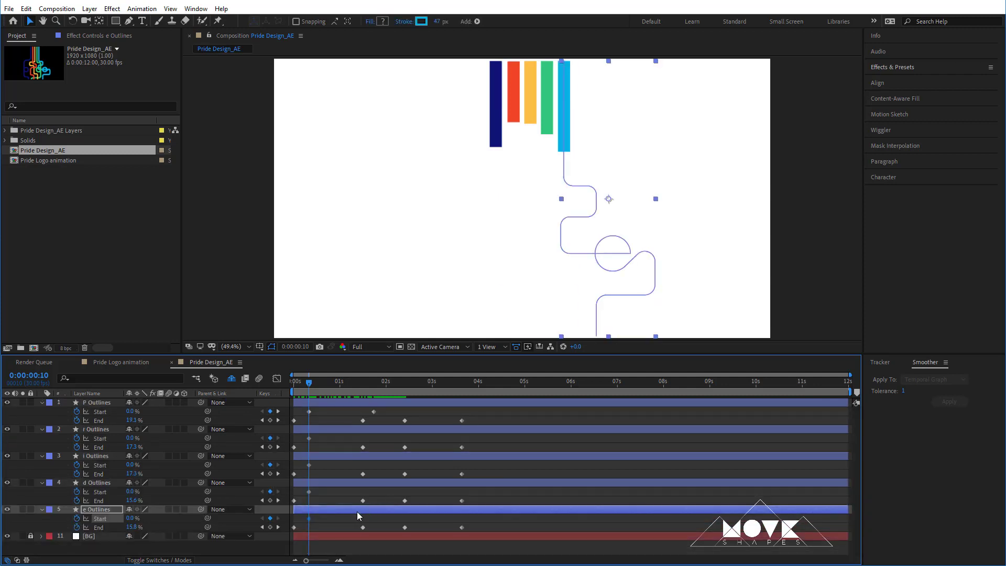
pyautogui.click(350, 516)
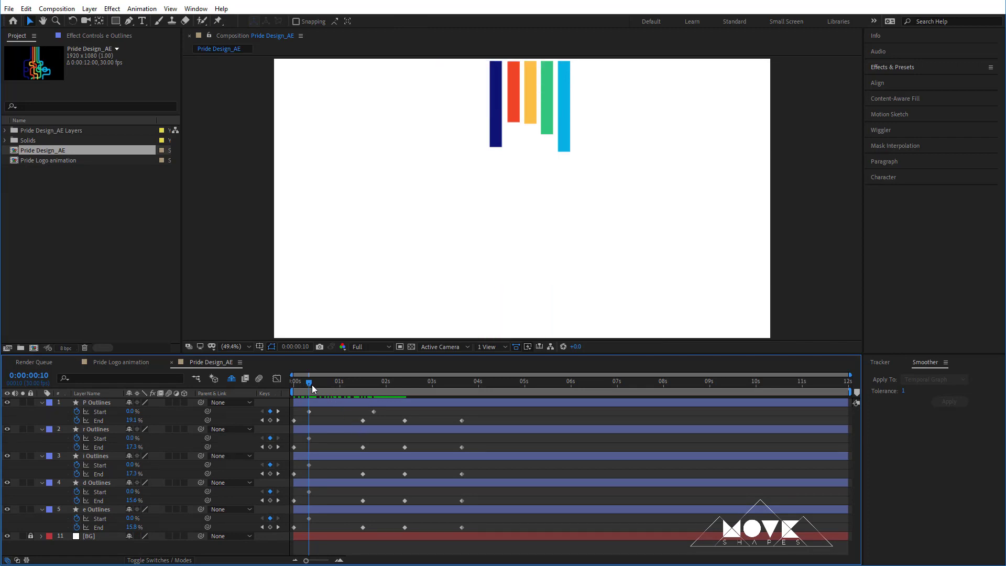
# At 0:00:01:22, set the Trim Paths Start of r Outlines to 63% so only the letter r remains
pyautogui.moveTo(315, 391); pyautogui.dragTo(374, 412)
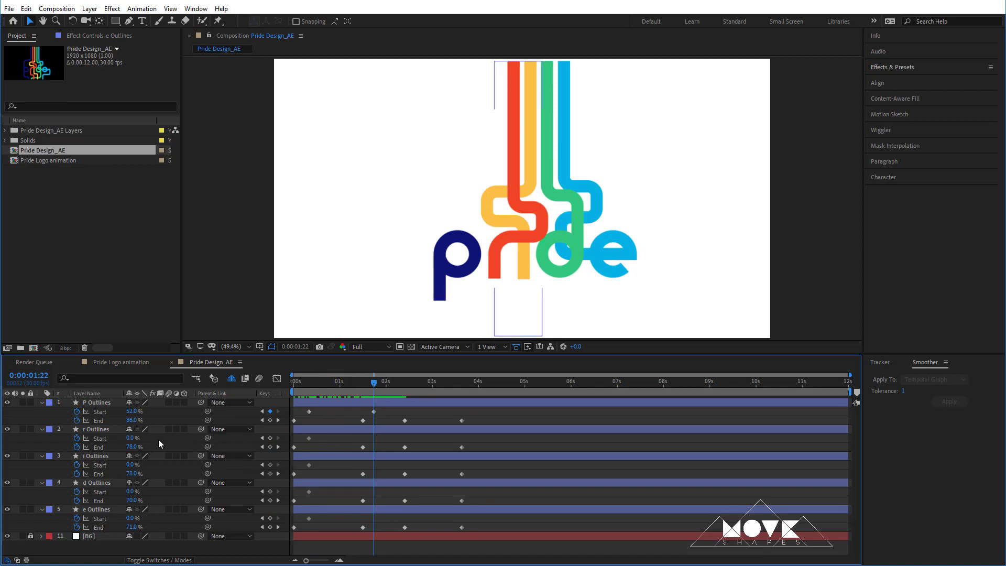
pyautogui.moveTo(134, 440); pyautogui.dragTo(180, 453)
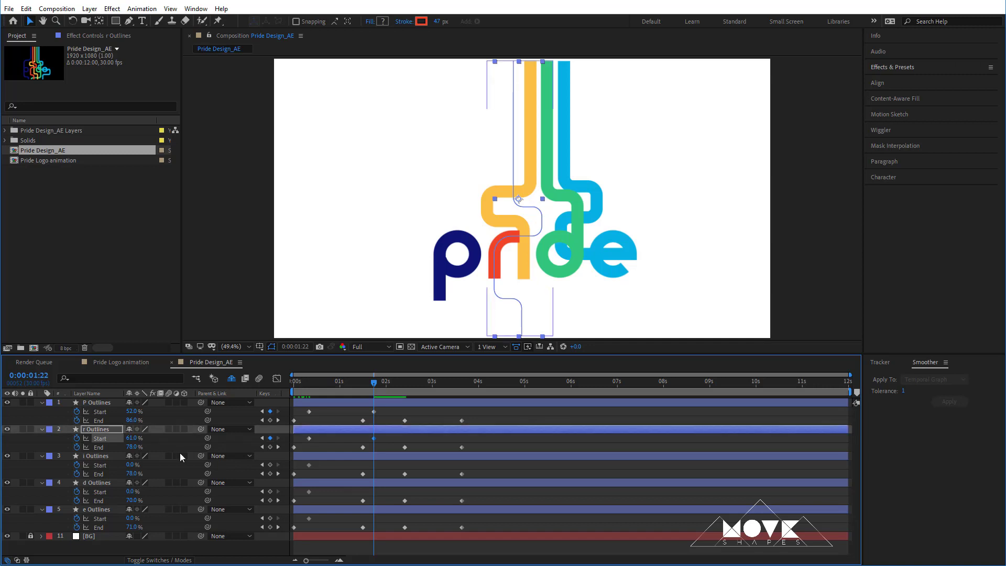
pyautogui.click(134, 438)
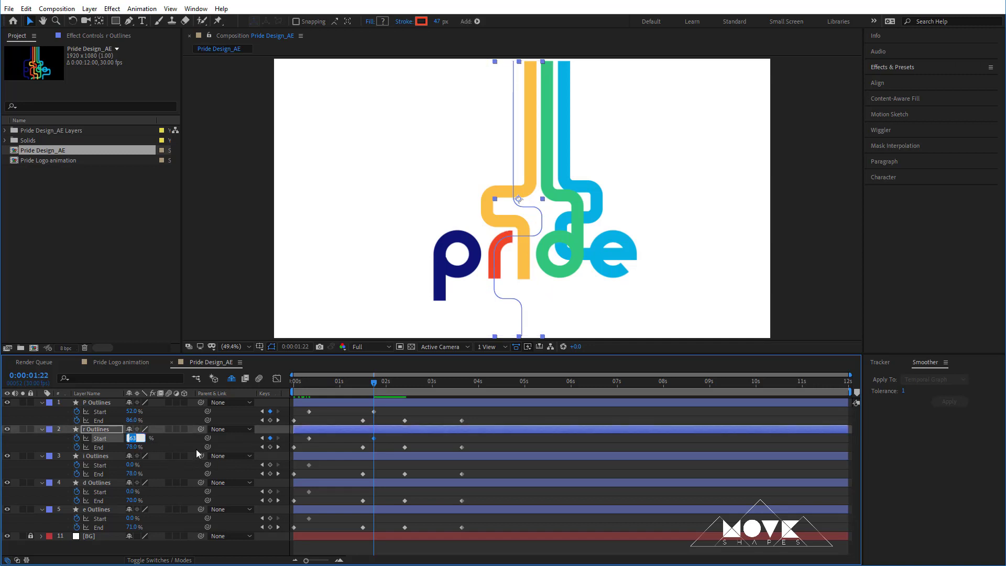
# Set the Trim Paths Start of i Outlines to 65% at 0:00:01:22 so only the stem of the i remains
pyautogui.click(133, 462)
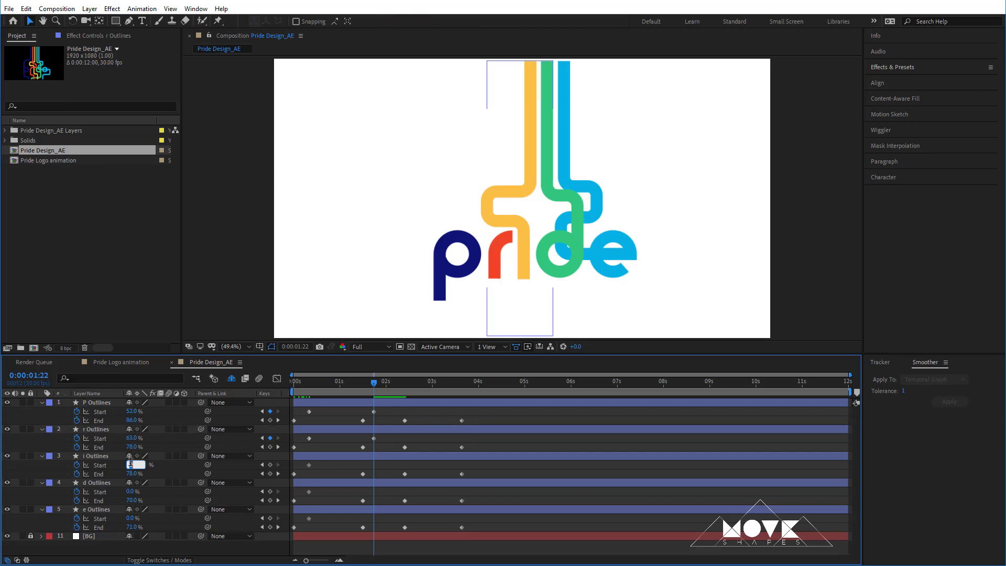
pyautogui.scroll(4, 130, 463)
pyautogui.scroll(4, 133, 464)
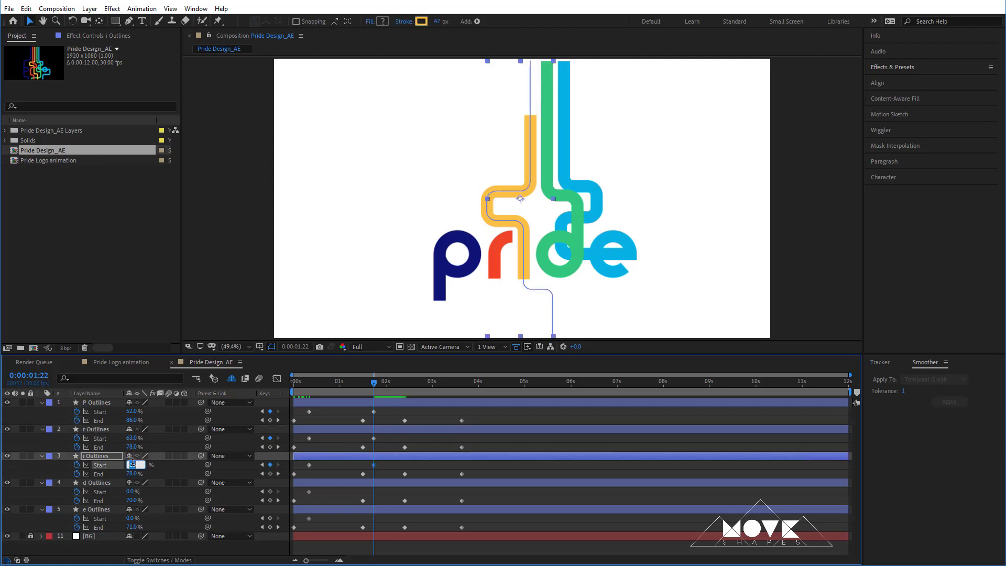
pyautogui.press('Up')
pyautogui.press('Up')
pyautogui.press('Up')
pyautogui.press('Up')
pyautogui.press('Up')
pyautogui.press('Up')
pyautogui.press('Up')
pyautogui.click(159, 466)
pyautogui.moveTo(135, 465); pyautogui.dragTo(157, 468)
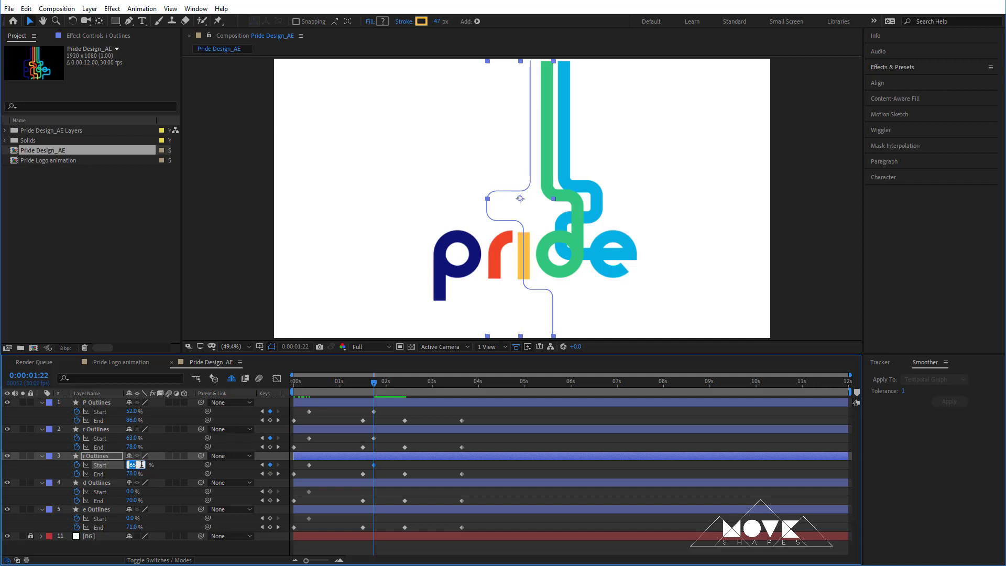
# At 0:00:01:22, set the Trim Paths Start of d Outlines to 39% and of e Outlines to 49%
pyautogui.click(132, 492)
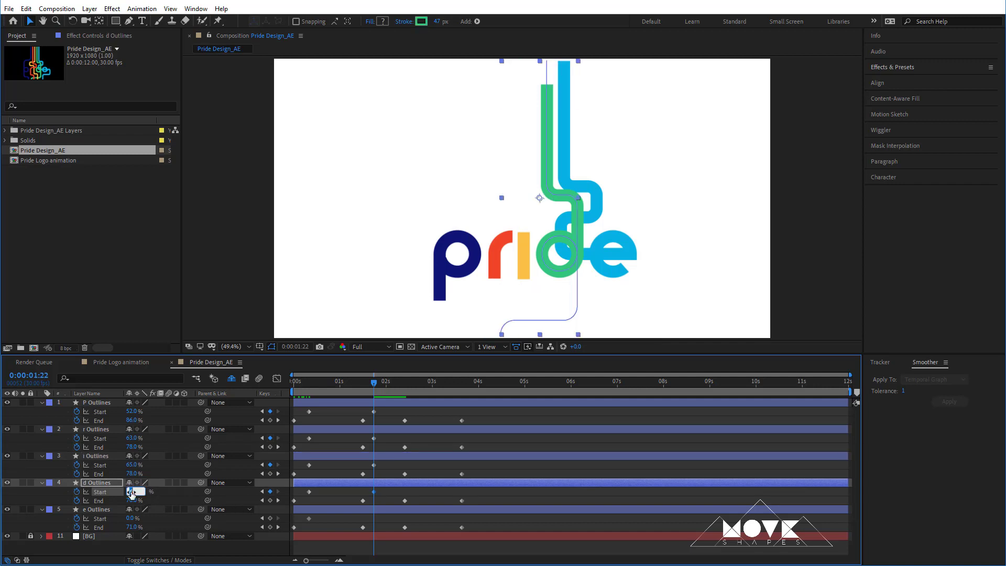
pyautogui.press('Up')
pyautogui.press('Up')
pyautogui.press('Up')
pyautogui.press('Up')
pyautogui.press('Up')
pyautogui.press('Up')
pyautogui.press('Up')
pyautogui.click(148, 501)
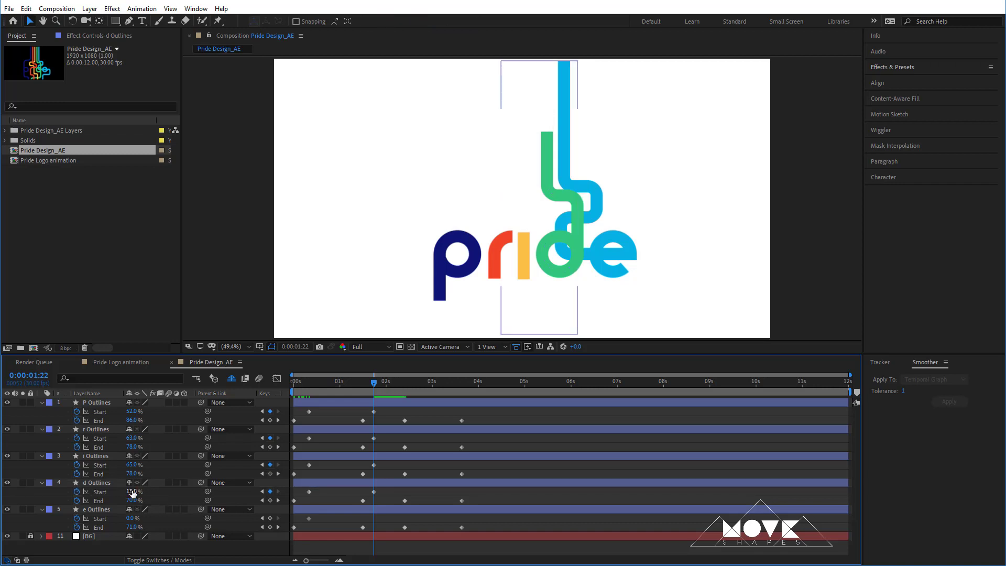
pyautogui.moveTo(132, 492)
pyautogui.mouseDown()
pyautogui.moveTo(147, 493)
pyautogui.moveTo(146, 518)
pyautogui.moveTo(157, 519)
pyautogui.mouseUp()
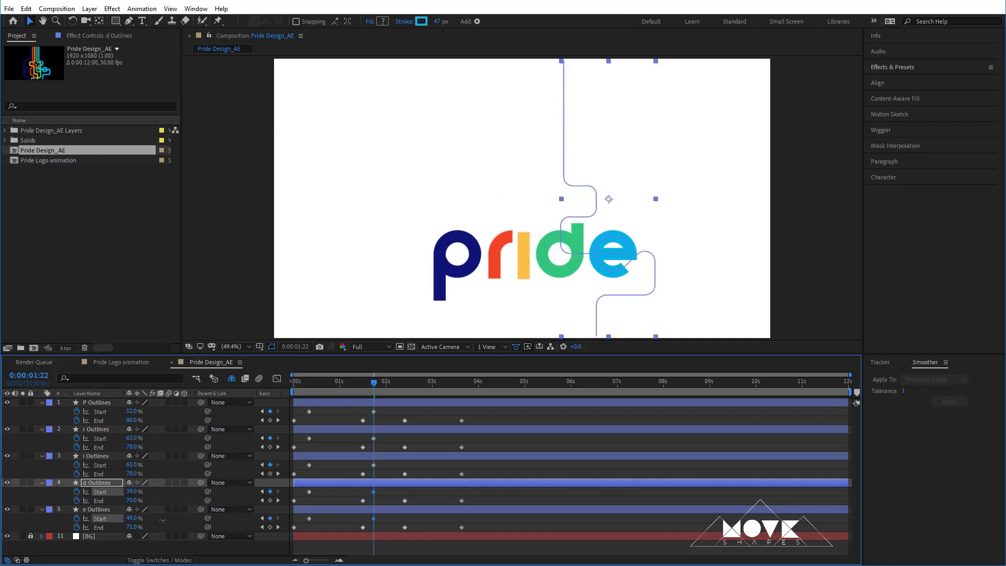
pyautogui.moveTo(162, 521); pyautogui.dragTo(164, 521)
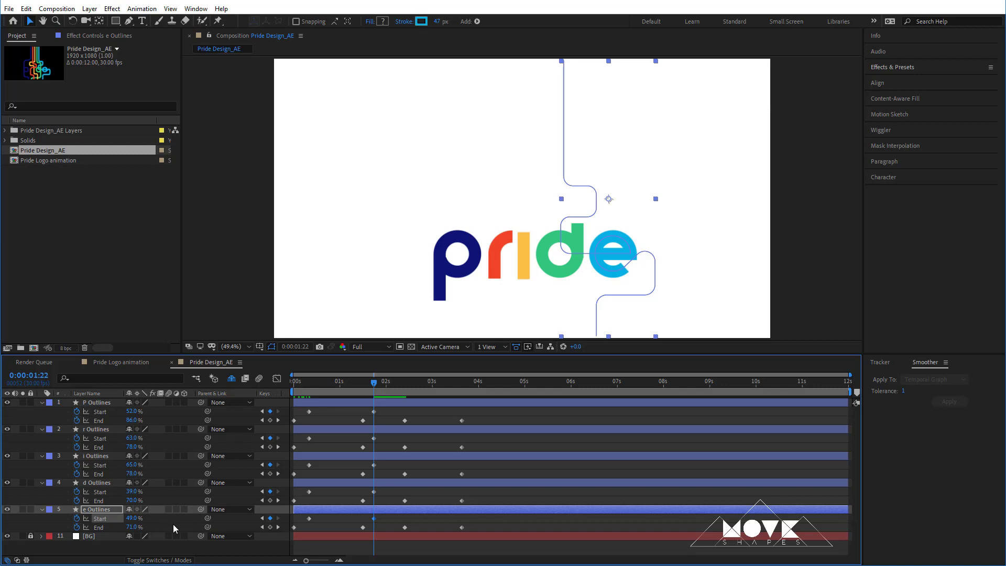
pyautogui.click(380, 519)
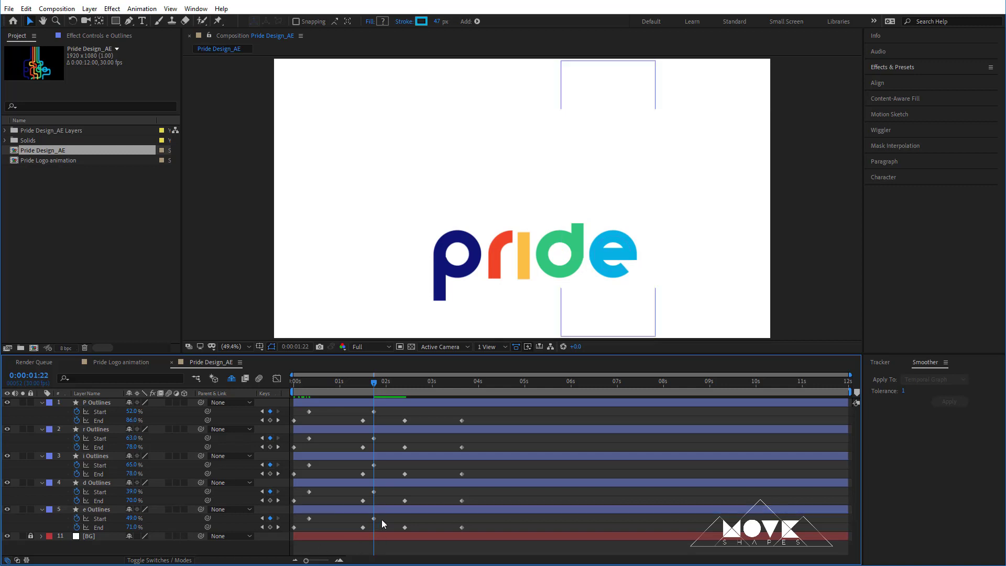
# Lower the Trim Paths Start of d Outlines to 36% at 0:00:01:22 and play the animation
pyautogui.click(383, 483)
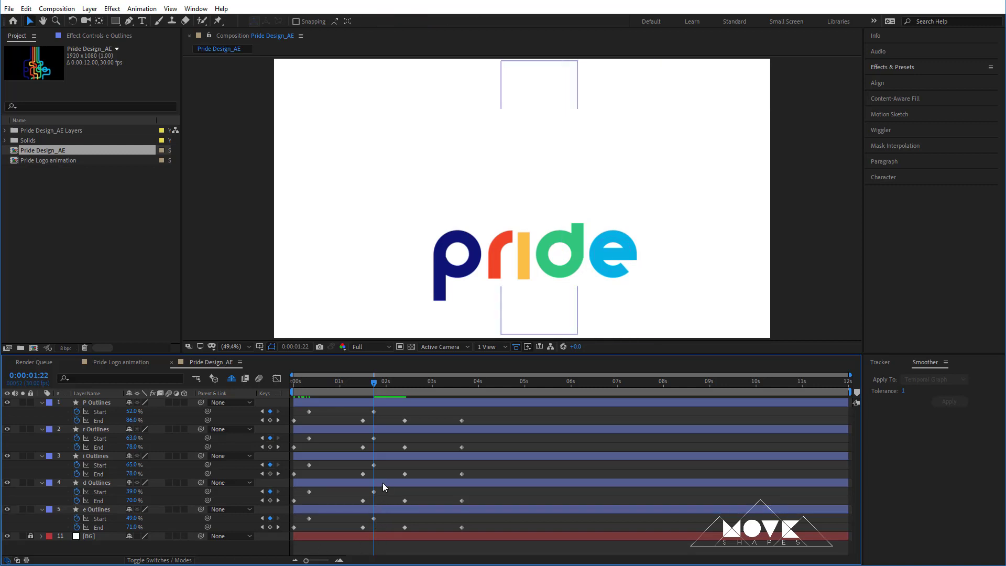
pyautogui.click(135, 492)
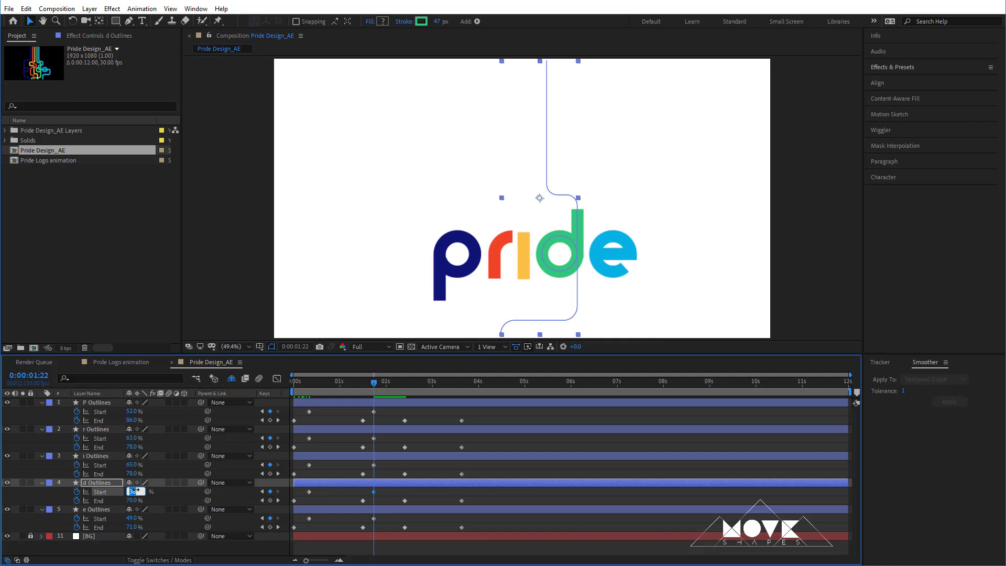
pyautogui.click(445, 473)
pyautogui.click(806, 261)
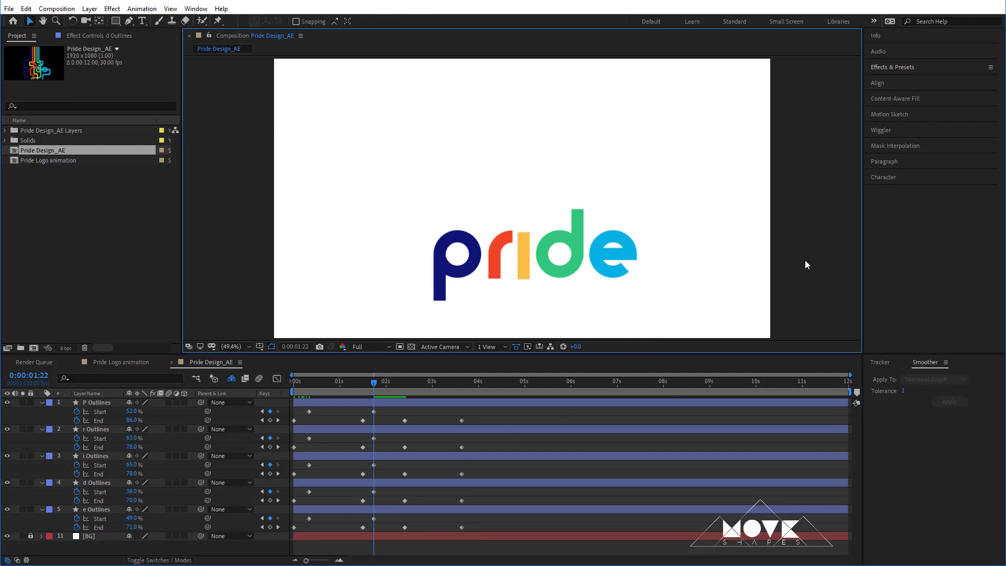
pyautogui.press('space')
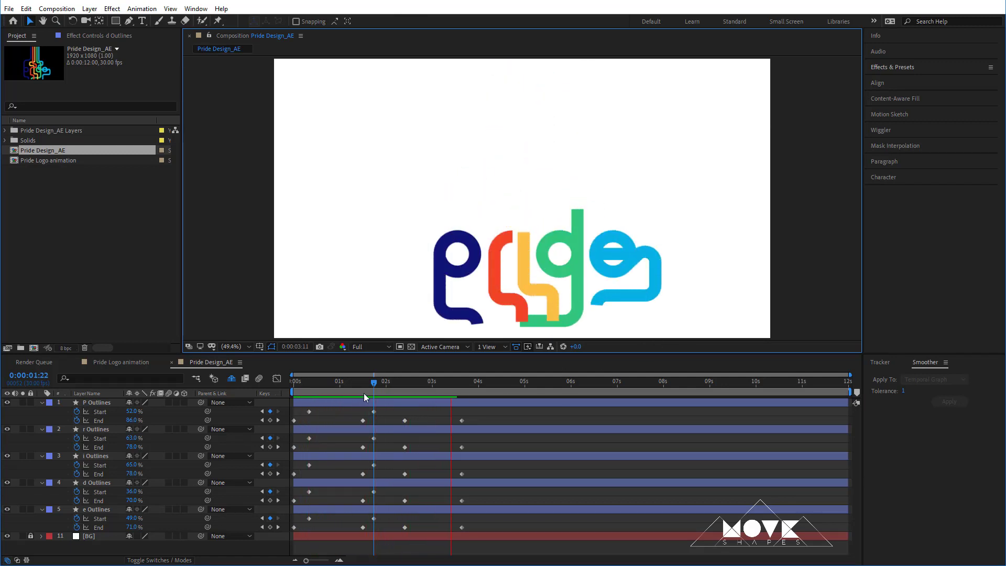
# Add hold keyframes to the Trim Paths Start of all five letter layers at 0:00:02:19
pyautogui.moveTo(375, 383); pyautogui.dragTo(416, 388)
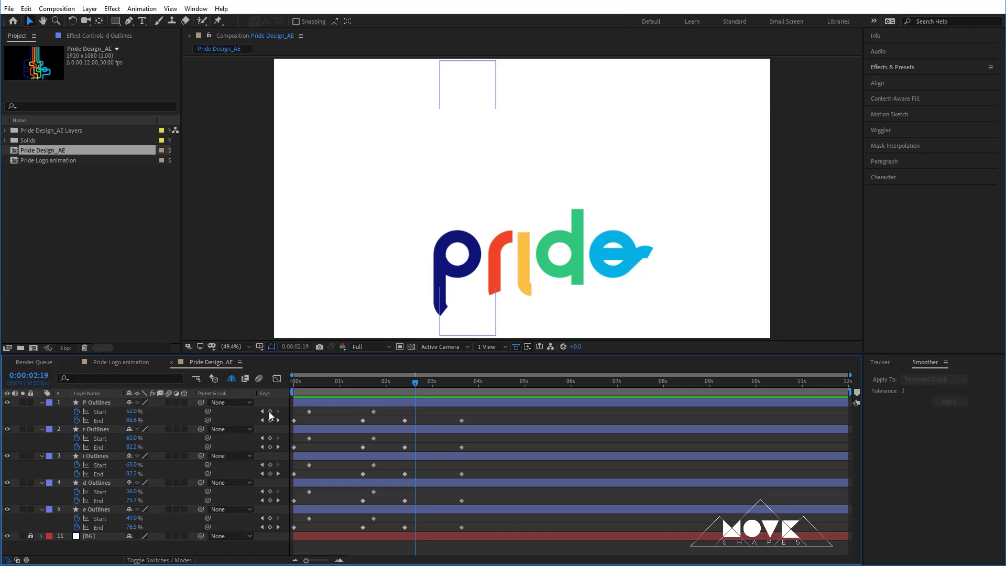
pyautogui.click(271, 412)
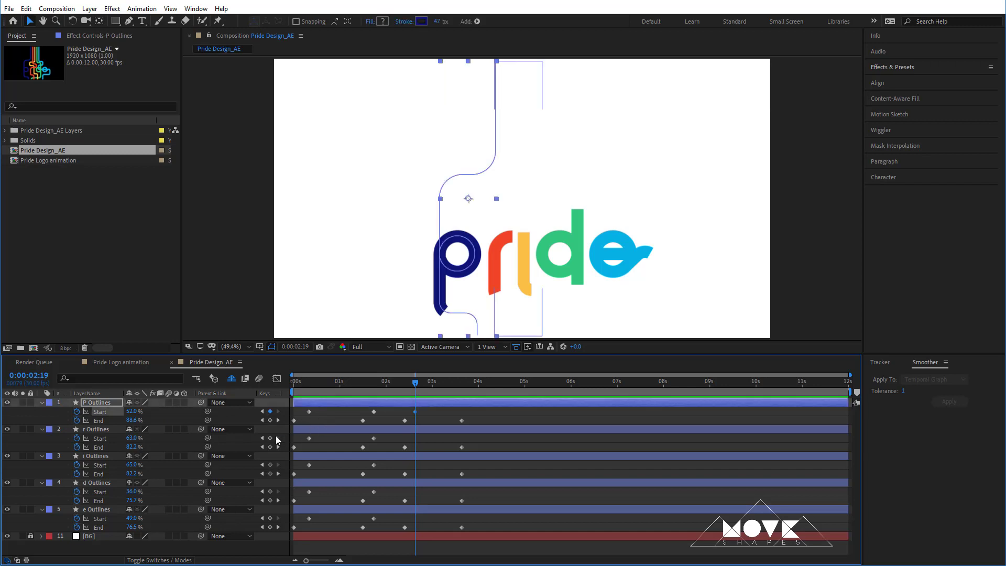
pyautogui.click(270, 438)
pyautogui.click(270, 465)
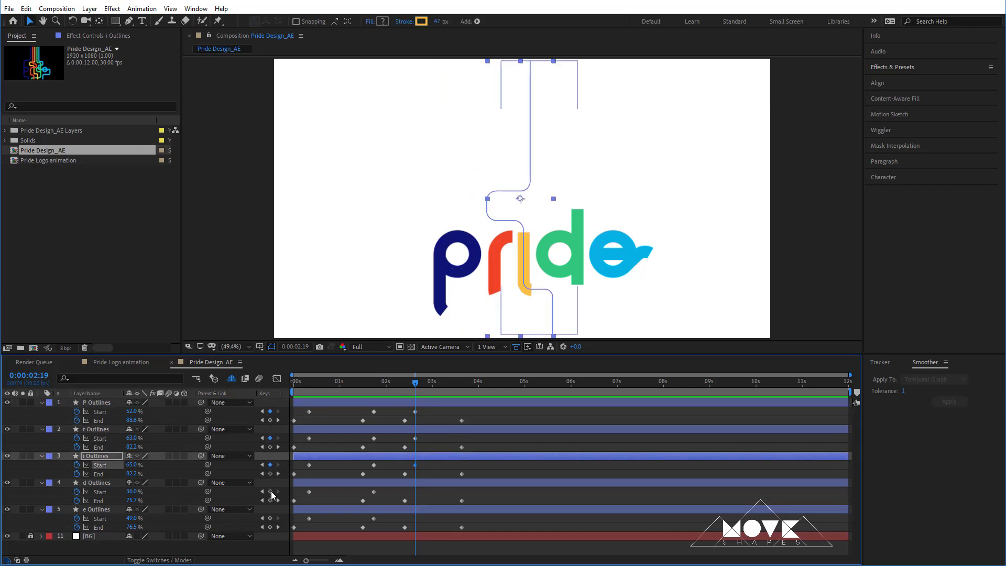
pyautogui.click(271, 492)
pyautogui.click(271, 519)
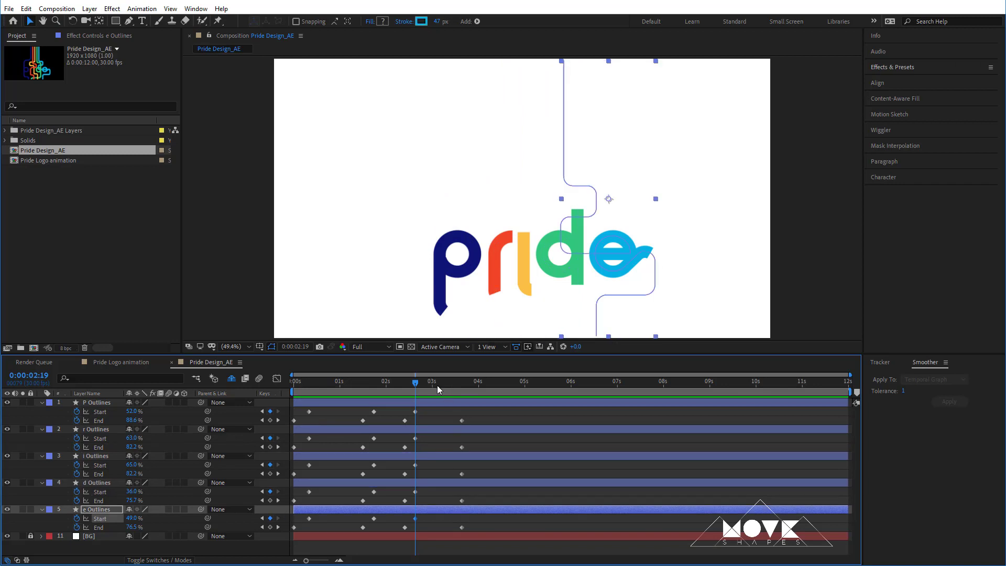
# At 0:00:03:19, raise the Trim Paths Start of all five letter layers until the lines disappear, and play the animation from the beginning
pyautogui.moveTo(438, 388); pyautogui.dragTo(463, 394)
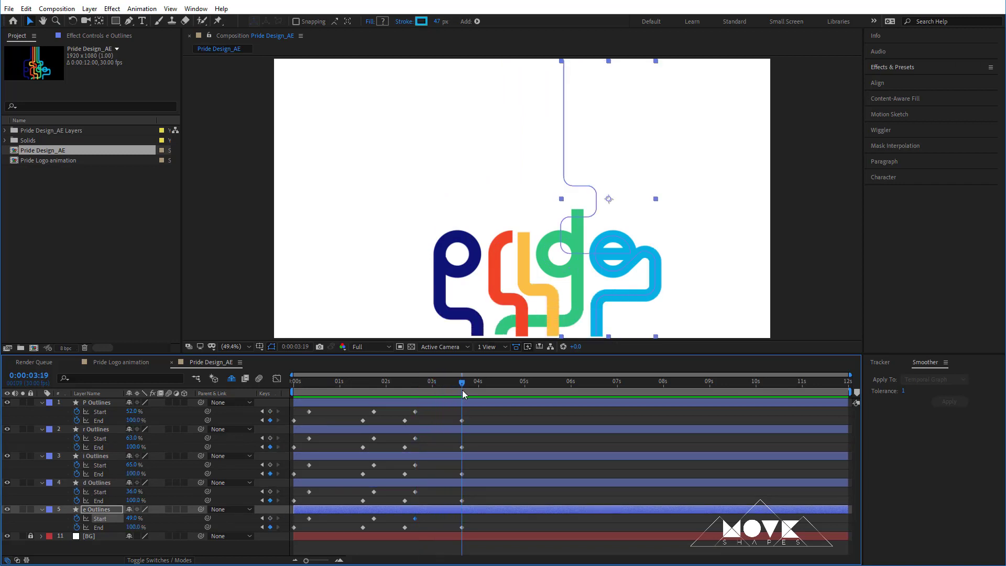
pyautogui.moveTo(131, 413); pyautogui.dragTo(173, 494)
pyautogui.moveTo(132, 519); pyautogui.dragTo(174, 521)
pyautogui.click(492, 446)
pyautogui.moveTo(459, 392); pyautogui.dragTo(261, 424)
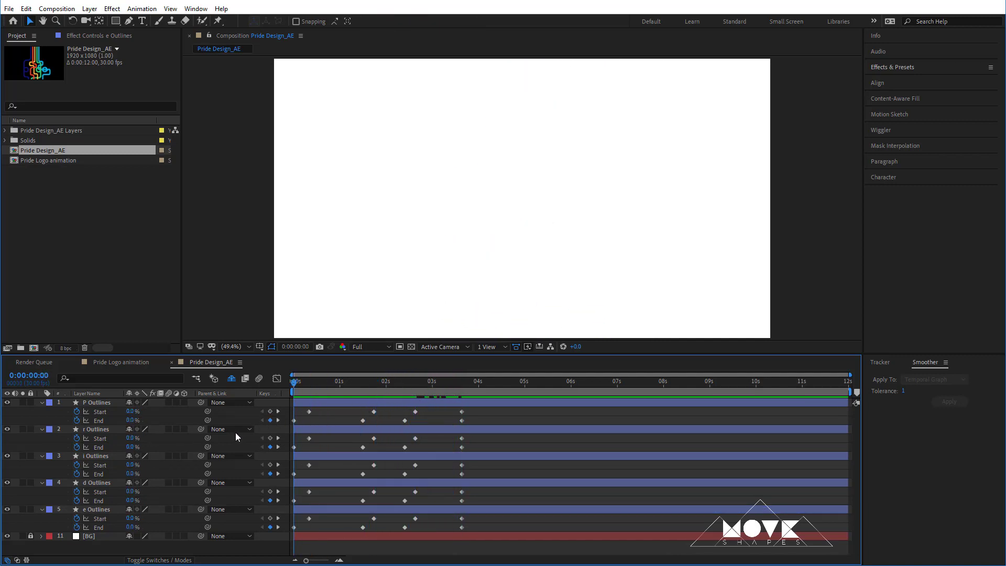
pyautogui.click(799, 287)
pyautogui.press('space')
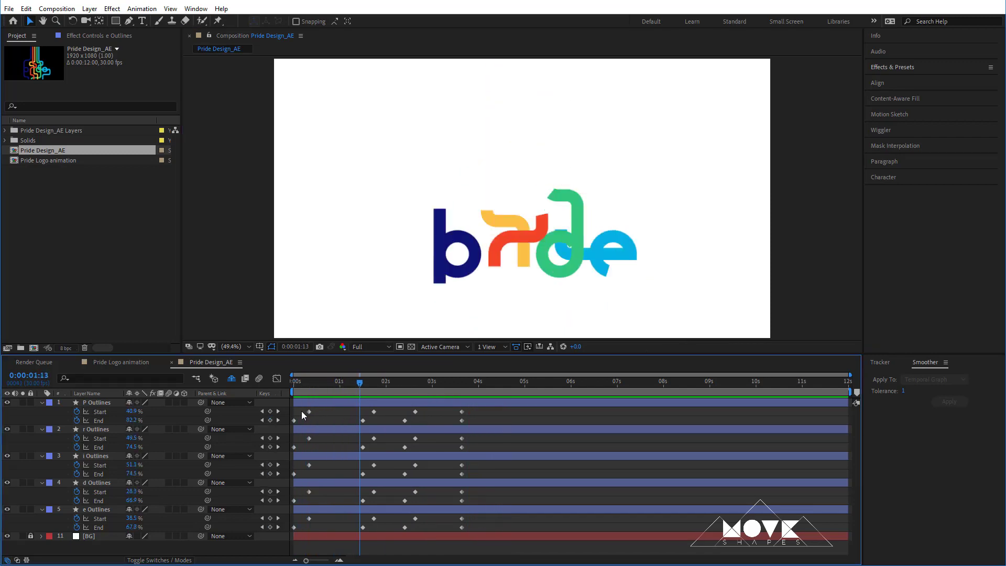
# Apply Easy Ease to every Start and End keyframe of the five letter layers and preview the smoothed motion
pyautogui.click(260, 413)
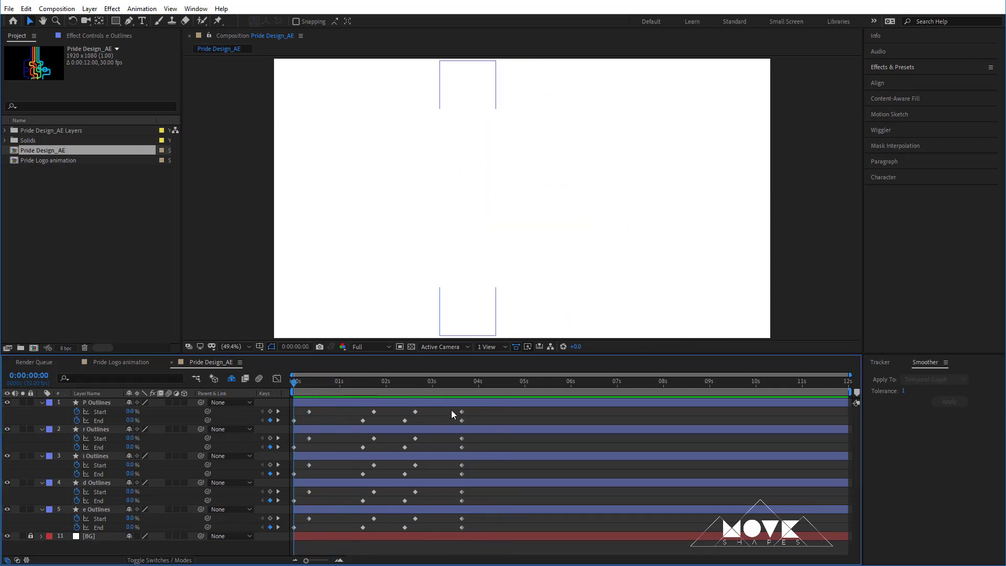
pyautogui.moveTo(471, 406); pyautogui.dragTo(291, 533)
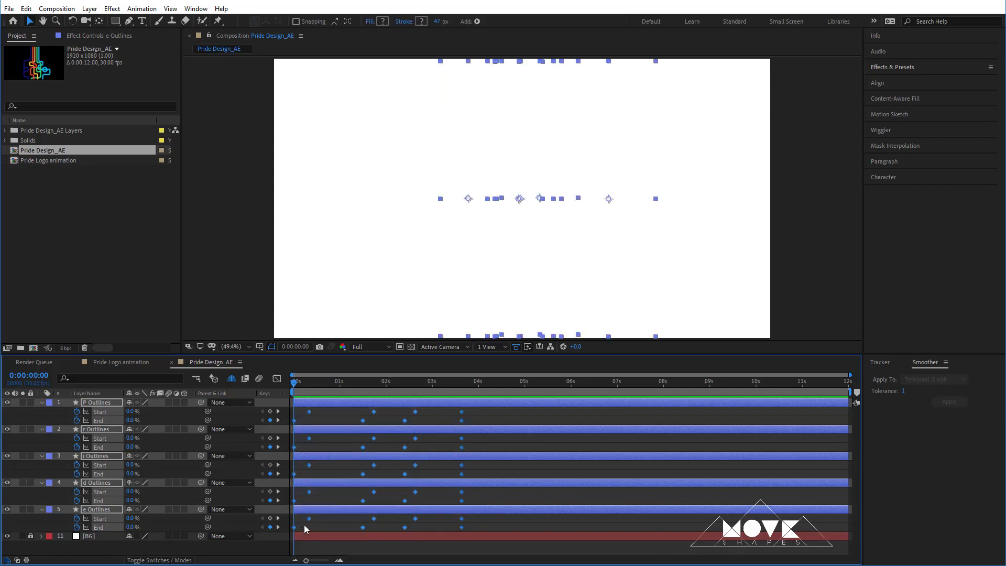
pyautogui.rightClick(309, 521)
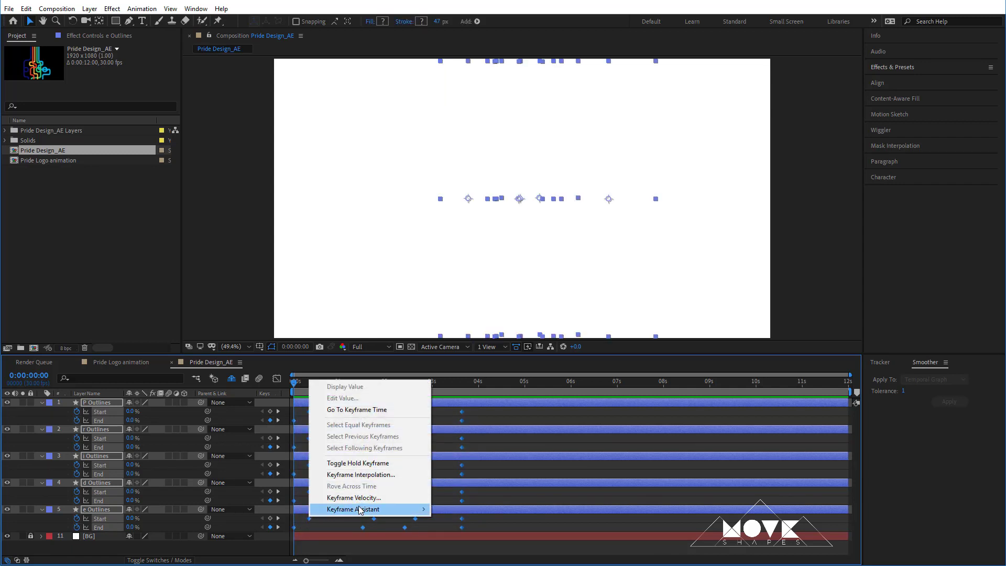
pyautogui.moveTo(364, 511)
pyautogui.click(577, 442)
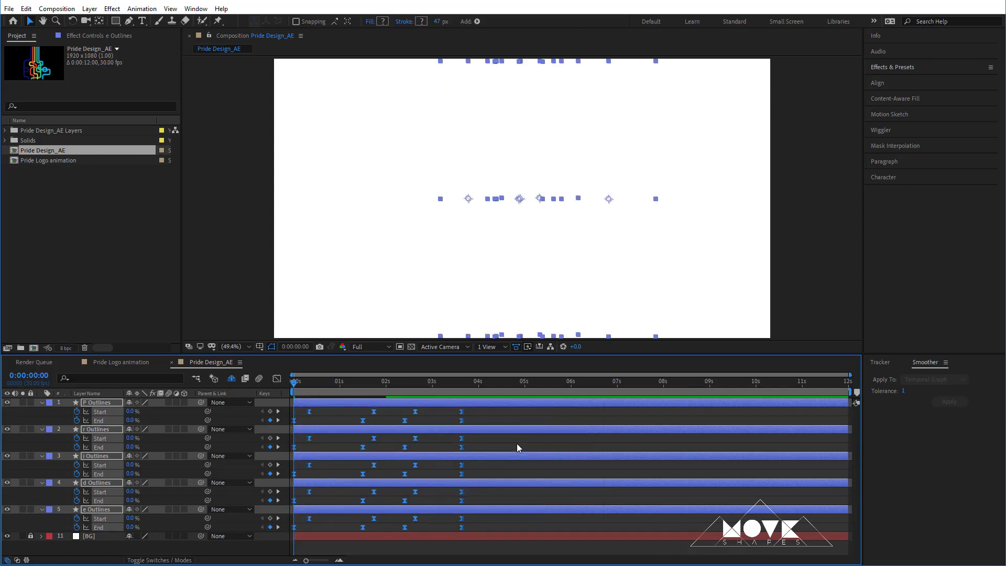
pyautogui.click(517, 443)
pyautogui.press('space')
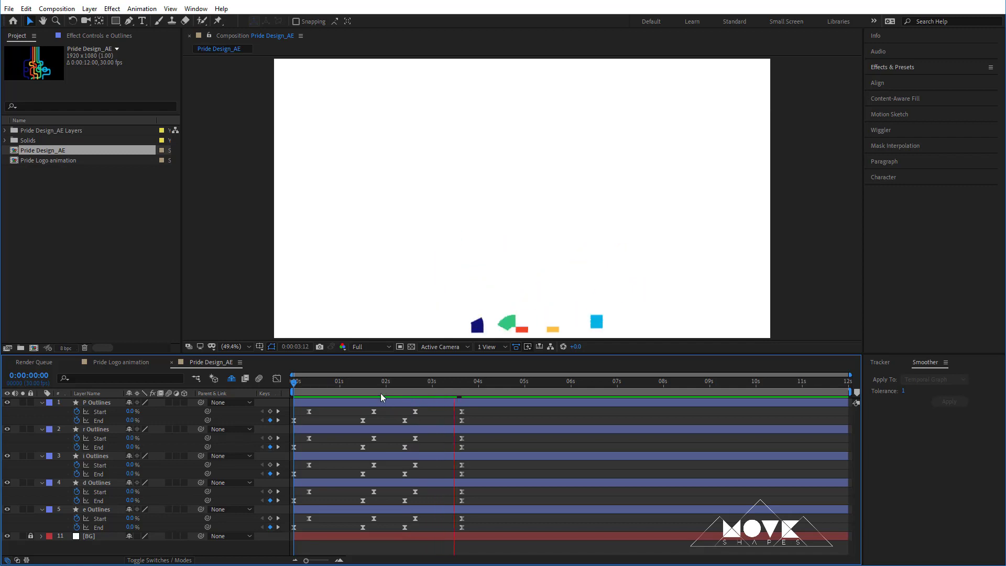
pyautogui.press('space')
# Steepen the speed curves of all Start and End keyframes in the Graph Editor by lengthening their easing handles, and preview the result
pyautogui.moveTo(470, 408); pyautogui.dragTo(294, 536)
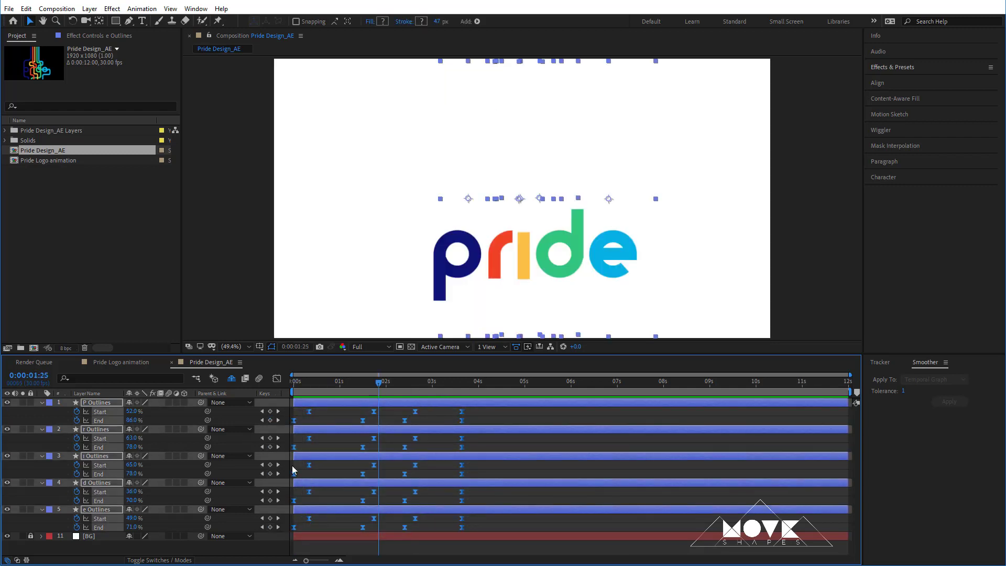
pyautogui.click(278, 379)
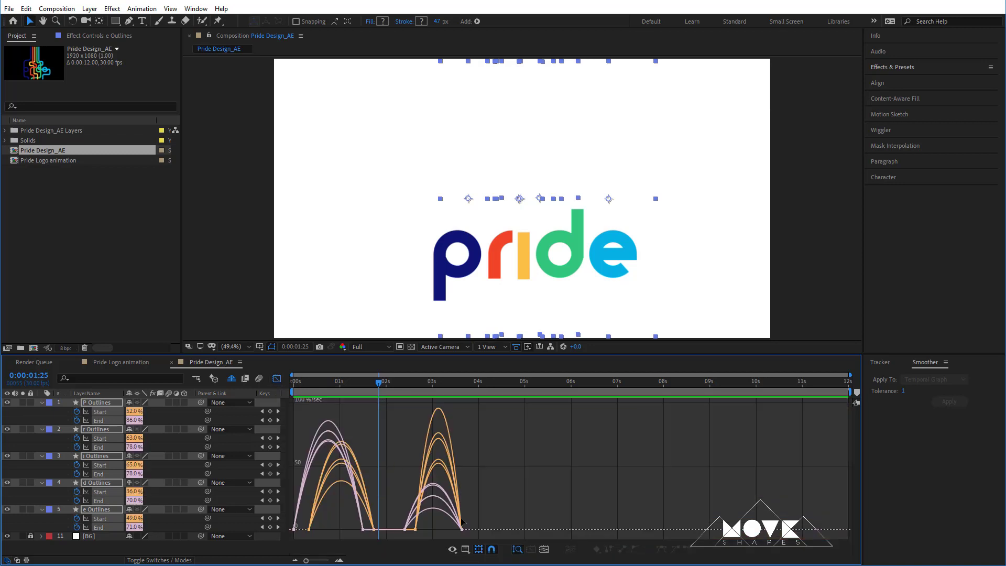
pyautogui.moveTo(469, 530); pyautogui.dragTo(296, 545)
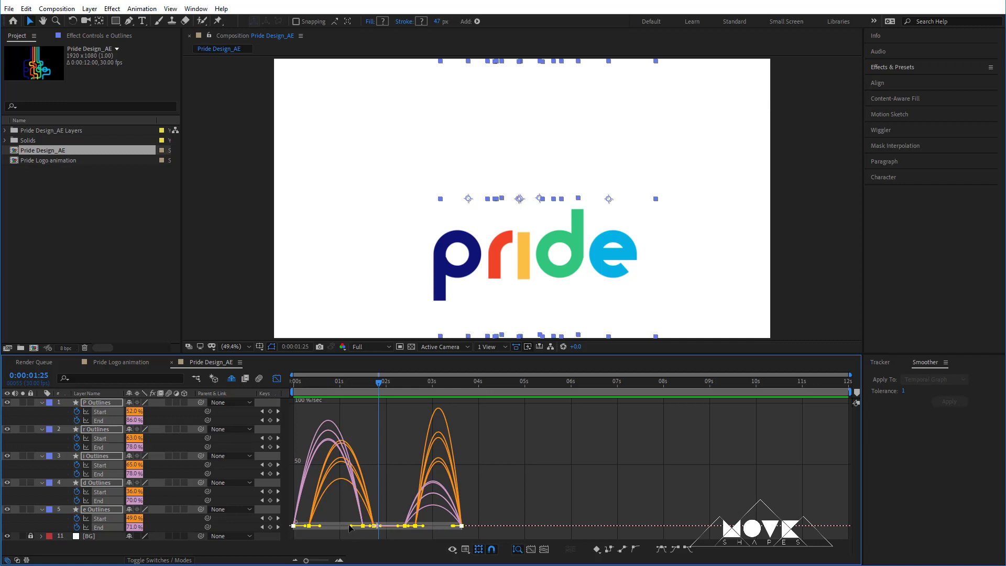
pyautogui.moveTo(350, 526); pyautogui.dragTo(329, 531)
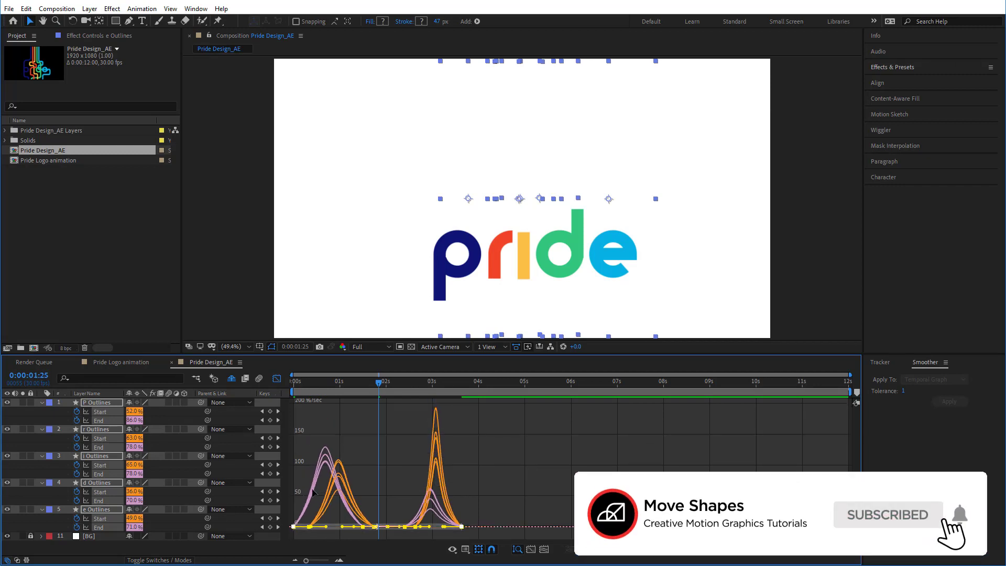
pyautogui.click(277, 379)
pyautogui.click(583, 451)
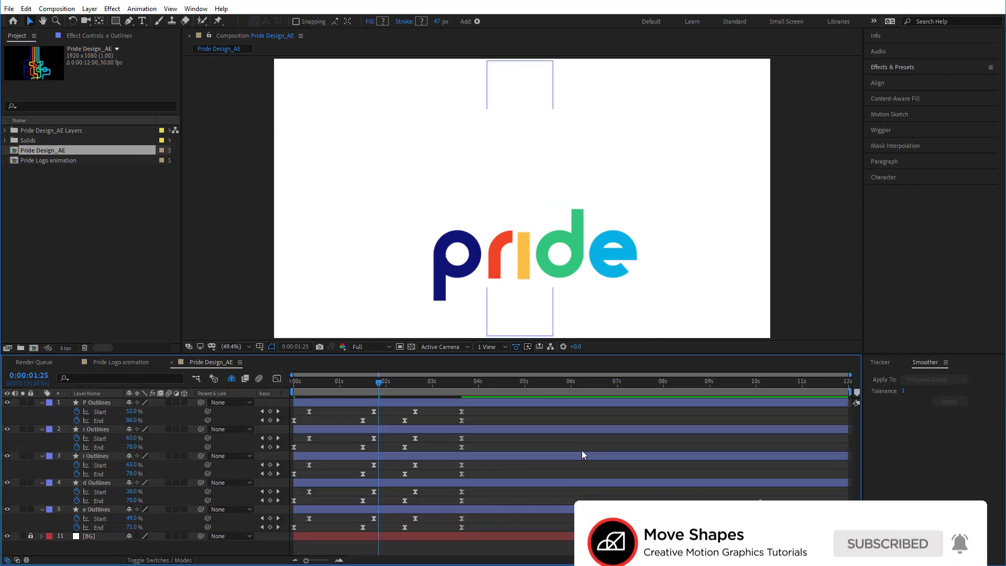
pyautogui.press('space')
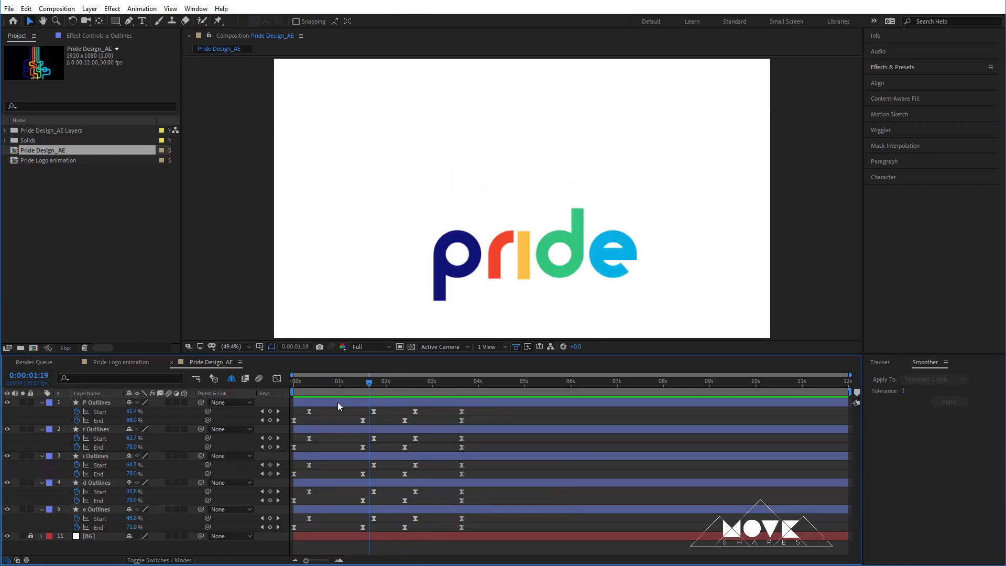
pyautogui.press('space')
pyautogui.press('space')
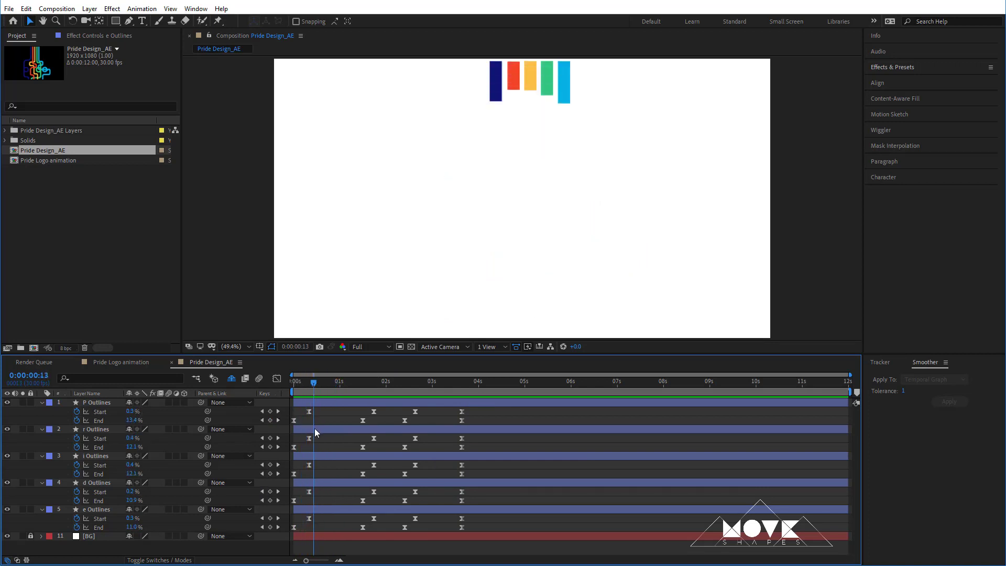
pyautogui.press('space')
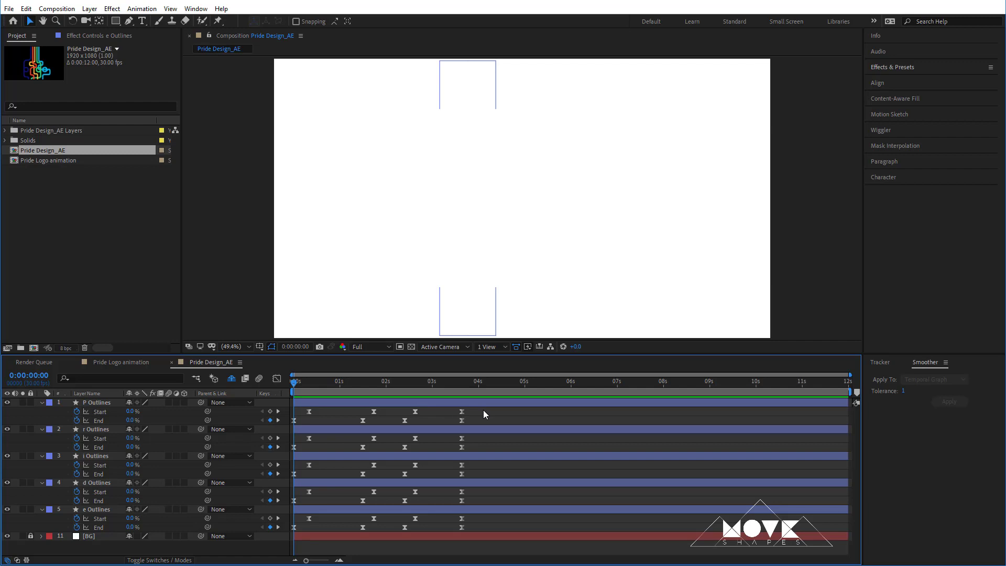
# Collapse the keyframed properties of the letter layers and delay the r Outlines layer by one frame
pyautogui.press('u')
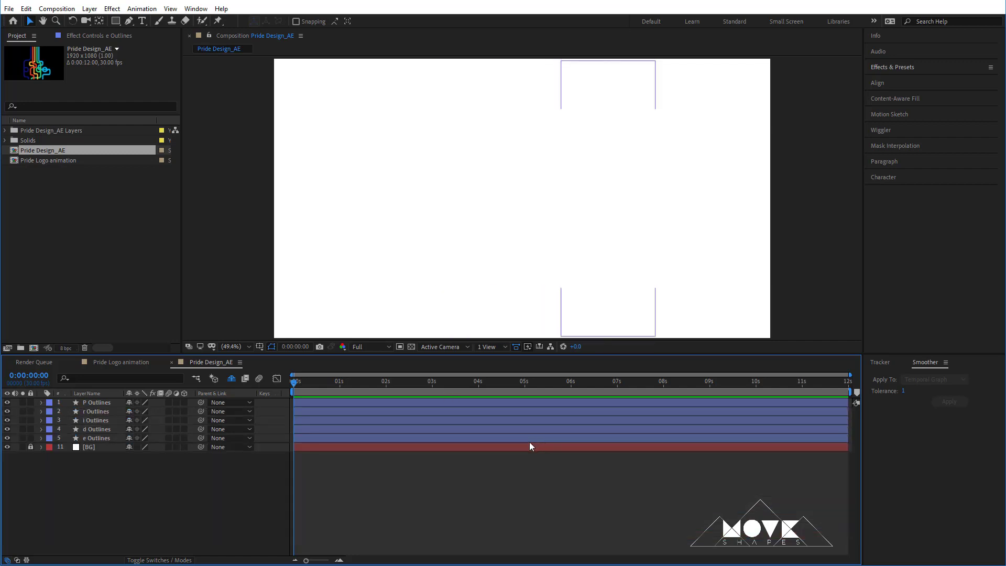
pyautogui.moveTo(315, 382)
pyautogui.mouseDown()
pyautogui.moveTo(364, 395)
pyautogui.moveTo(339, 406)
pyautogui.mouseUp()
pyautogui.click(313, 440)
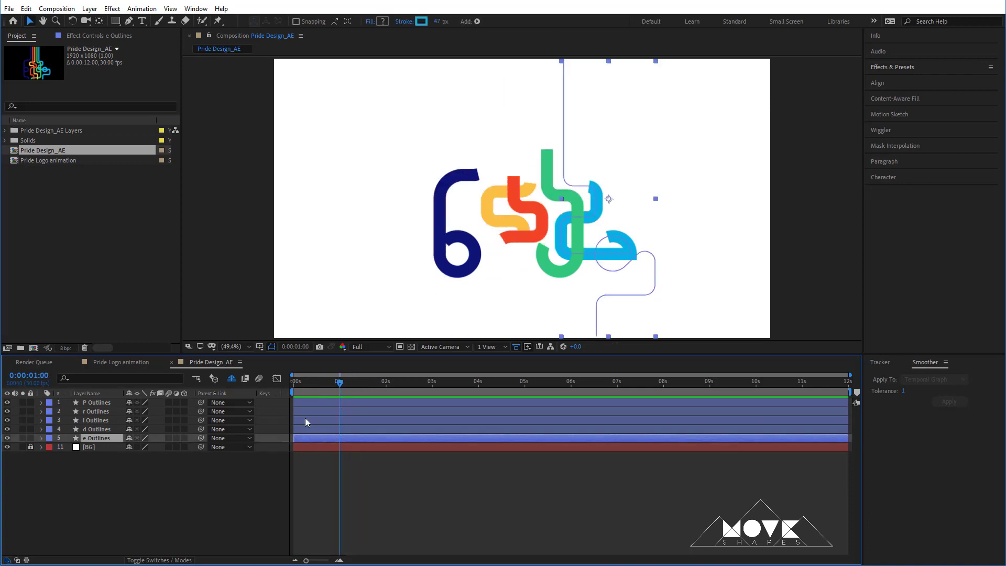
pyautogui.click(302, 402)
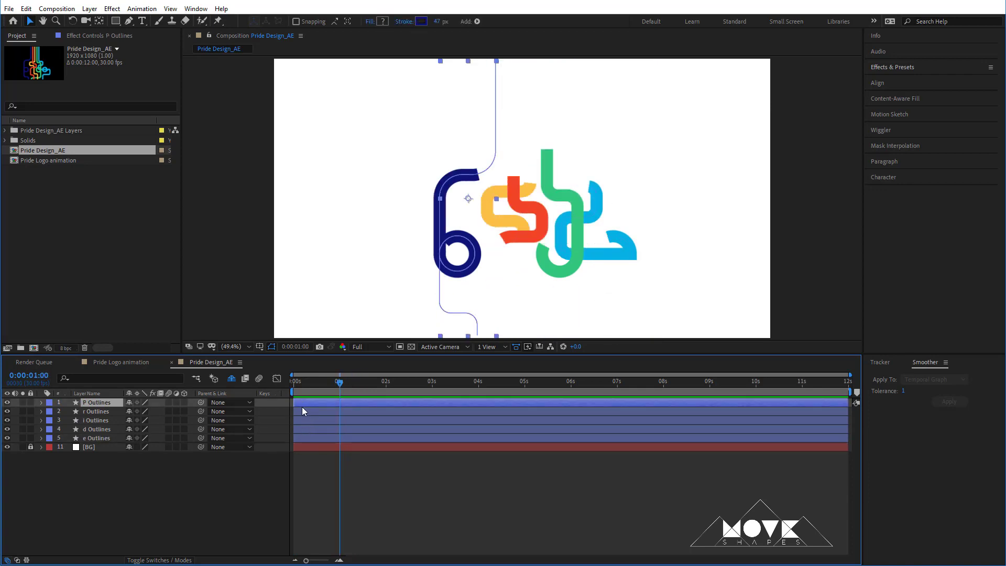
pyautogui.click(302, 411)
pyautogui.moveTo(340, 382); pyautogui.dragTo(299, 382)
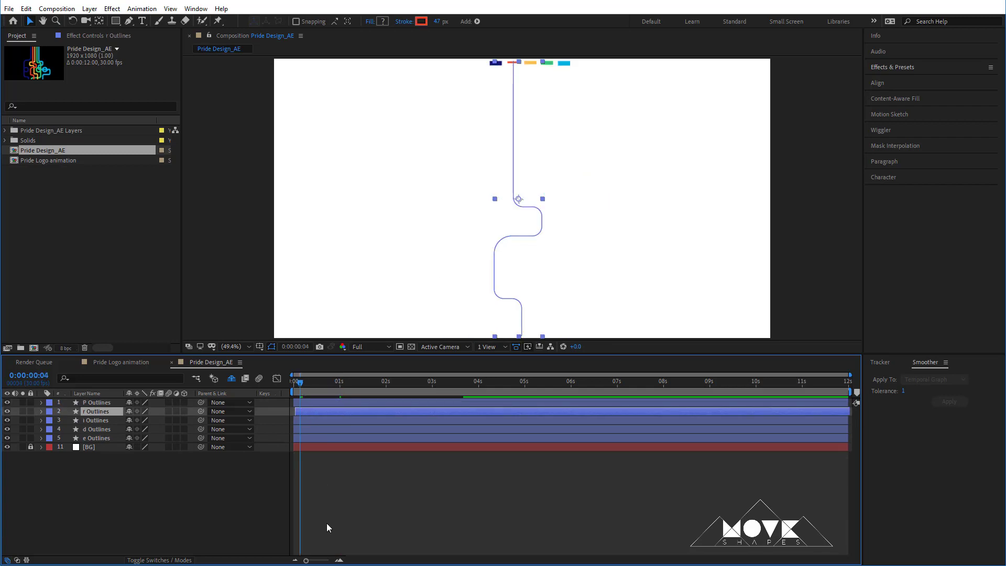
pyautogui.click(321, 560)
pyautogui.click(324, 560)
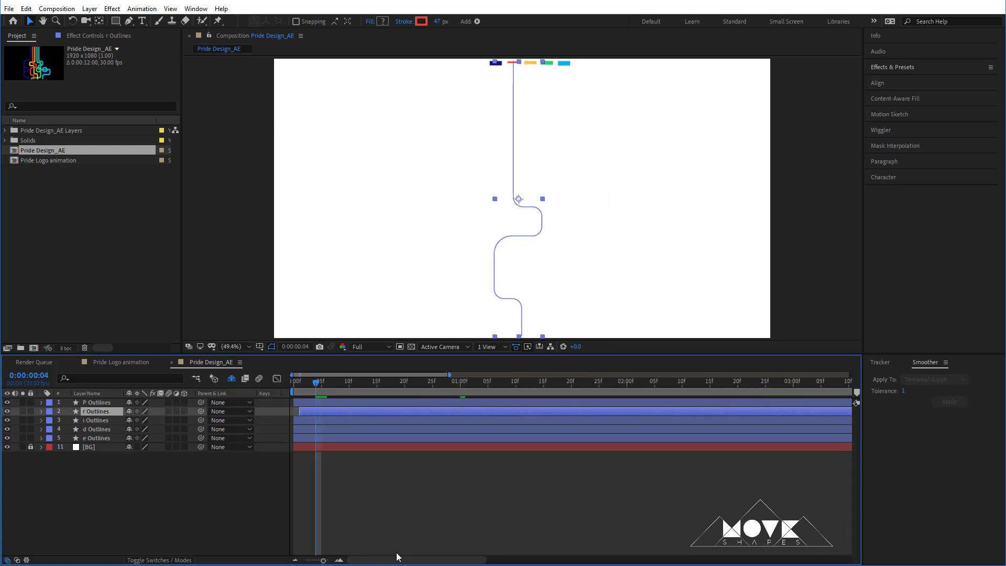
# Stagger the remaining layers so i Outlines starts two, d Outlines three and e Outlines four frames into the composition
pyautogui.click(308, 421)
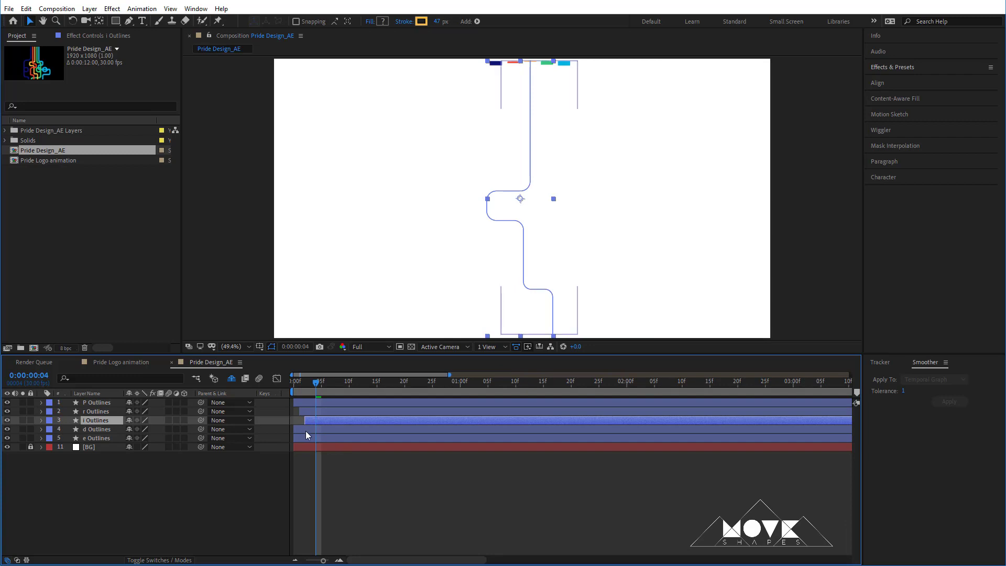
pyautogui.click(308, 431)
pyautogui.click(316, 438)
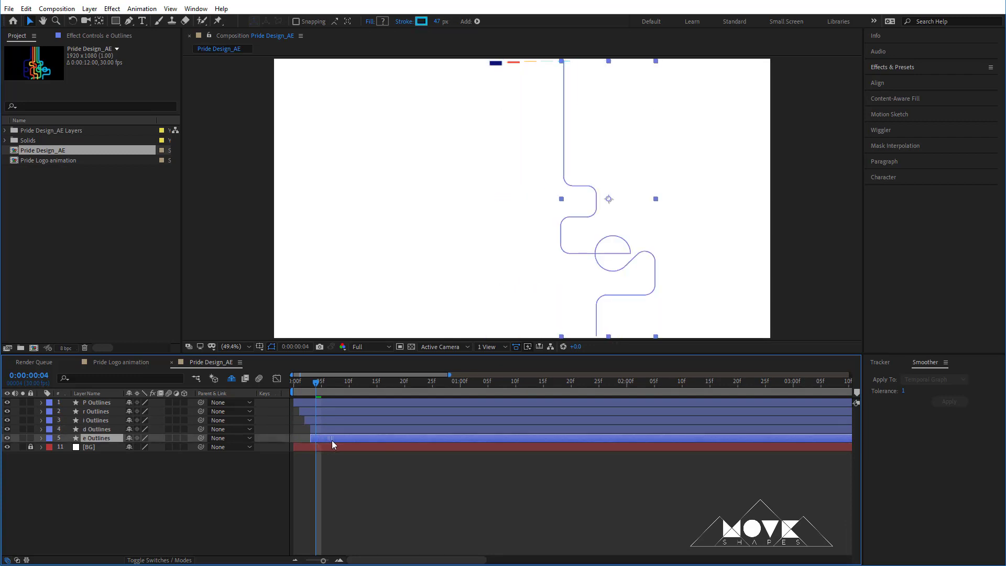
pyautogui.click(388, 499)
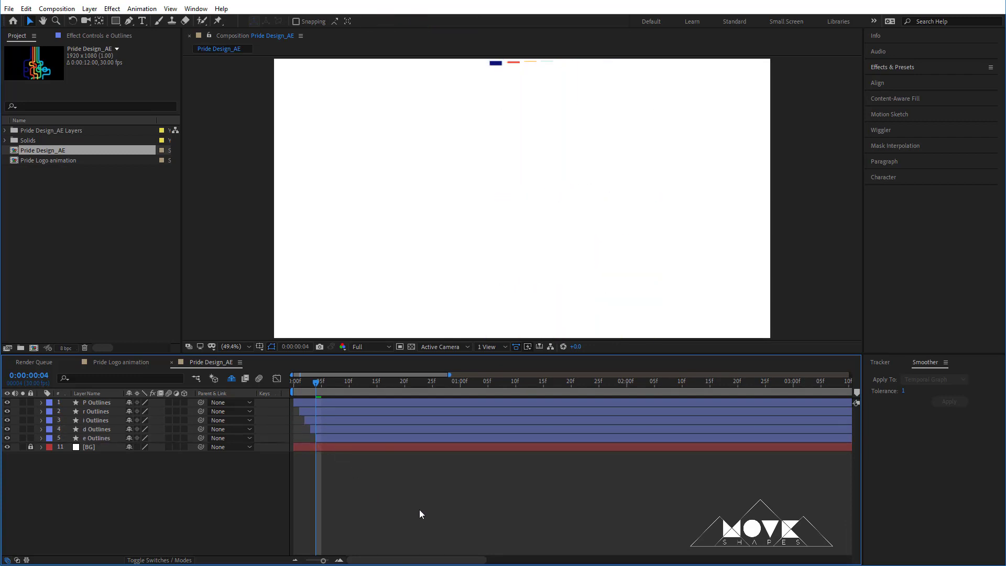
# Preview the staggered animation and end the work area at 0:00:04:00
pyautogui.press('space')
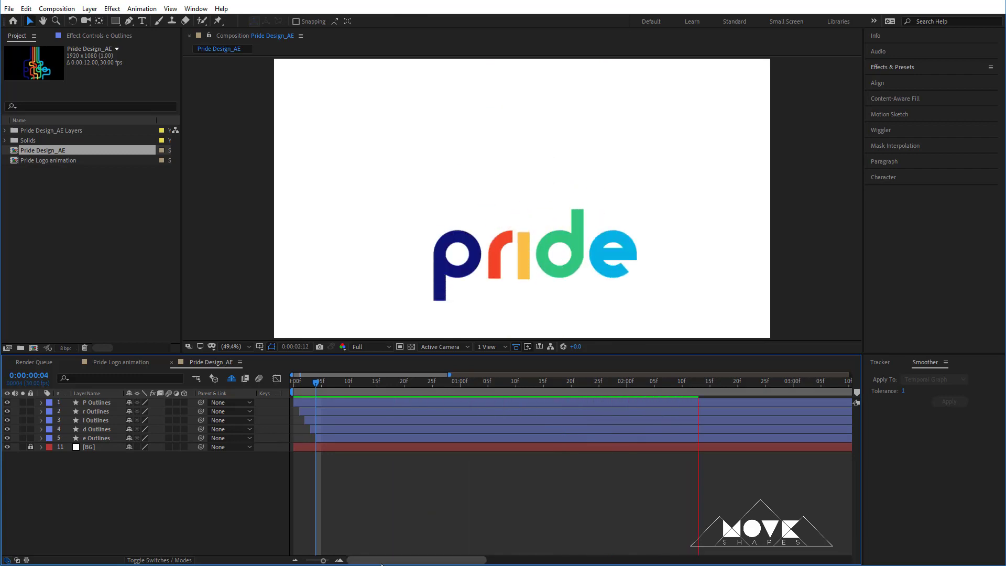
pyautogui.click(319, 560)
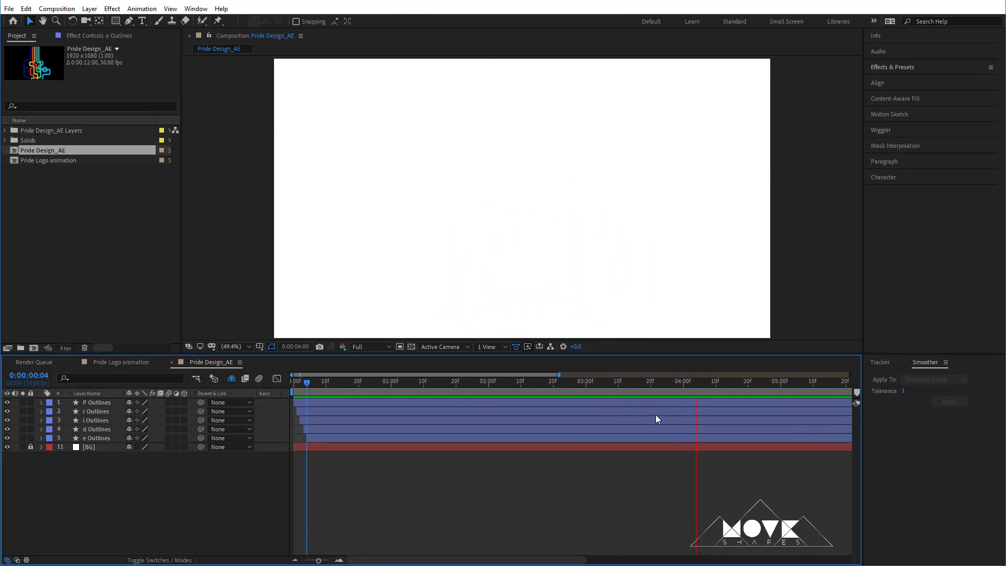
pyautogui.moveTo(637, 390); pyautogui.dragTo(684, 402)
pyautogui.press('n')
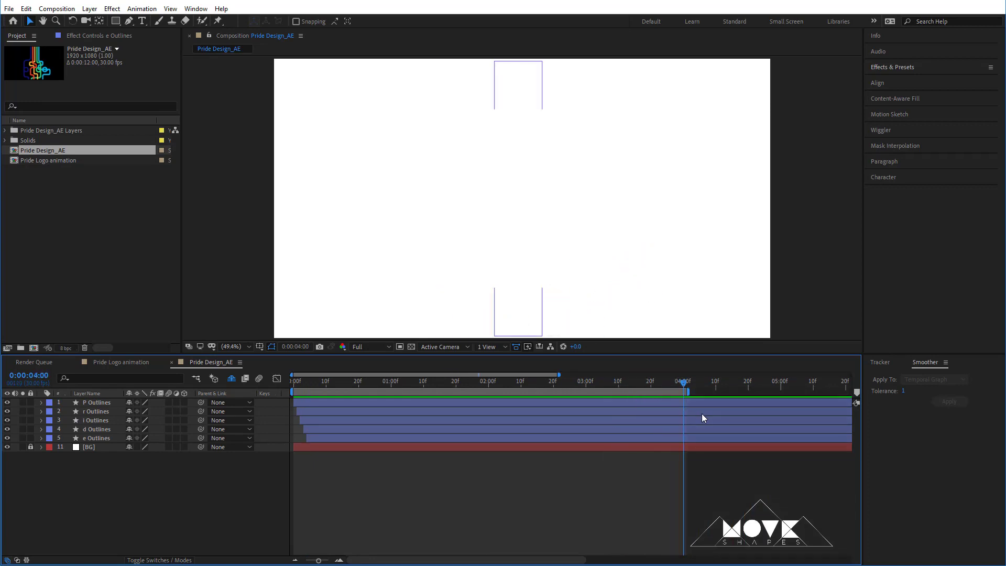
# Add a null object to the composition and parent the five letter layers, P Outlines through e Outlines, to it
pyautogui.moveTo(680, 388); pyautogui.dragTo(276, 403)
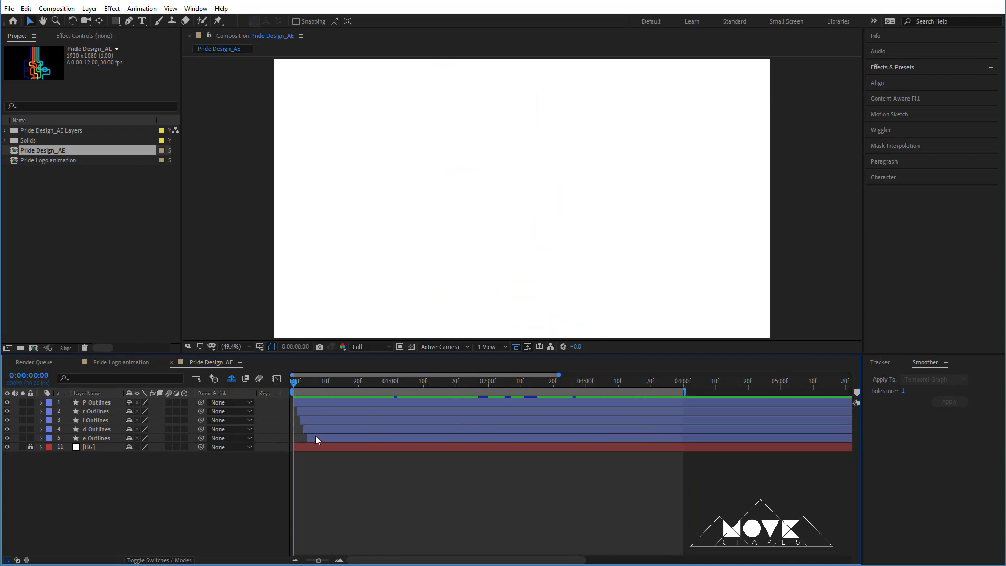
pyautogui.rightClick(809, 261)
pyautogui.moveTo(839, 267)
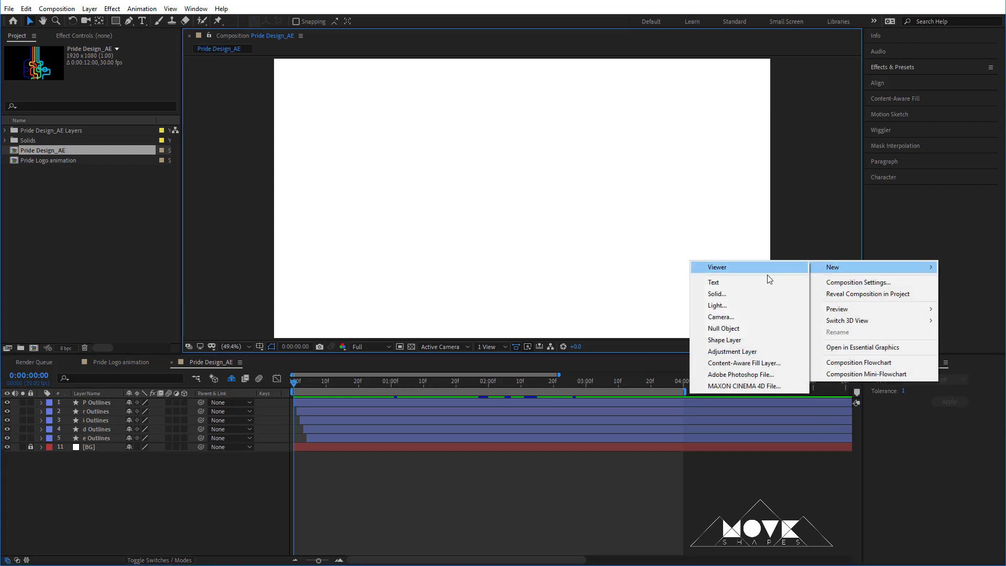
pyautogui.click(726, 328)
pyautogui.click(99, 413)
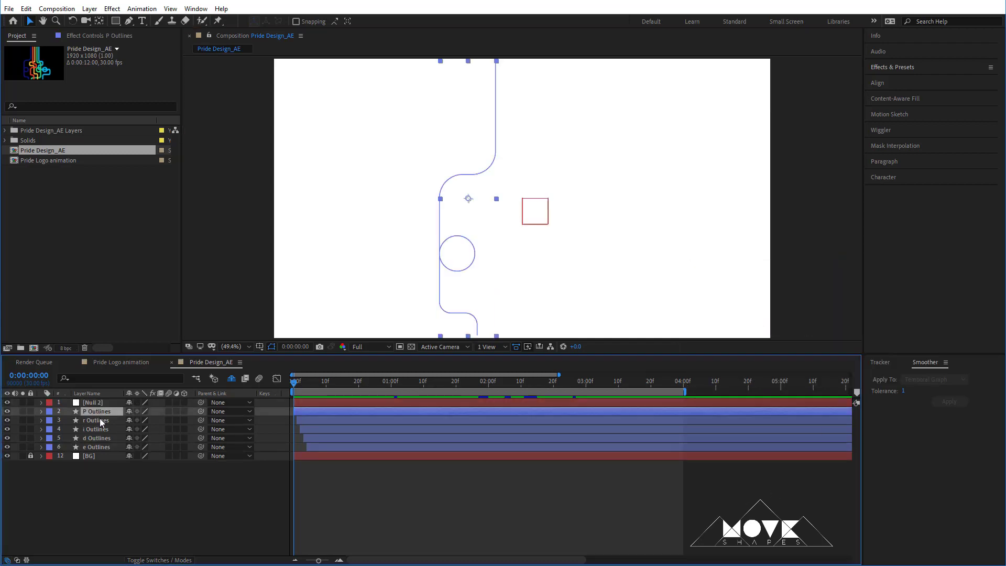
pyautogui.keyDown('shift'); pyautogui.click(101, 450); pyautogui.keyUp('shift')
pyautogui.moveTo(203, 411); pyautogui.dragTo(101, 404)
# Move the null object straight up until the fully formed word sits near the vertical centre of the frame, and preview the animation
pyautogui.press('space')
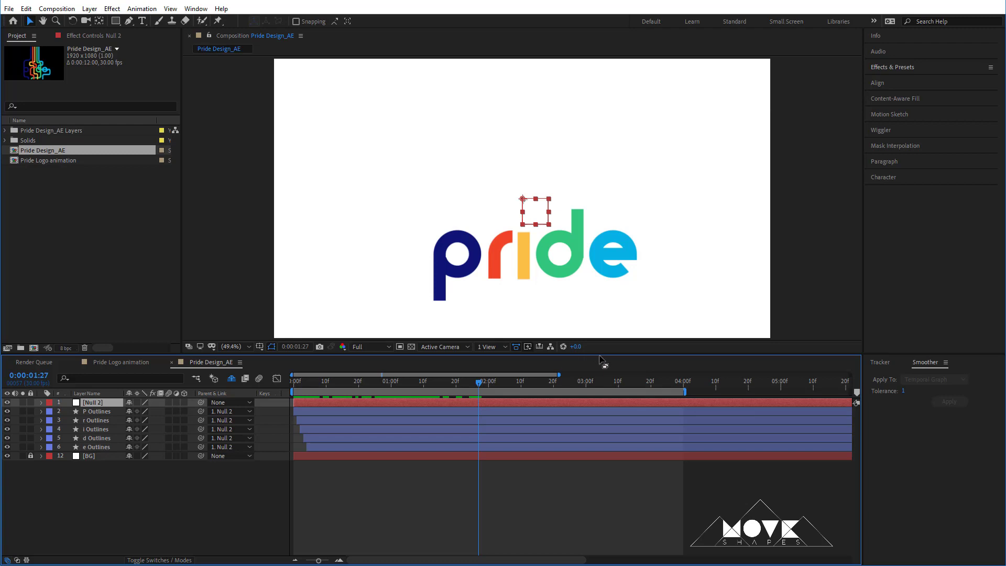
pyautogui.hotkey('shift', 'Up')
pyautogui.hotkey('shift', 'Up')
pyautogui.hotkey('shift', 'Up')
pyautogui.hotkey('shift', 'Up')
pyautogui.hotkey('shift', 'Up')
pyautogui.hotkey('shift', 'Up')
pyautogui.hotkey('shift', 'Up')
pyautogui.hotkey('shift', 'Up')
pyautogui.hotkey('shift', 'Up')
pyautogui.hotkey('shift', 'Up')
pyautogui.hotkey('shift', 'Up')
pyautogui.hotkey('shift', 'Up')
pyautogui.hotkey('shift', 'Up')
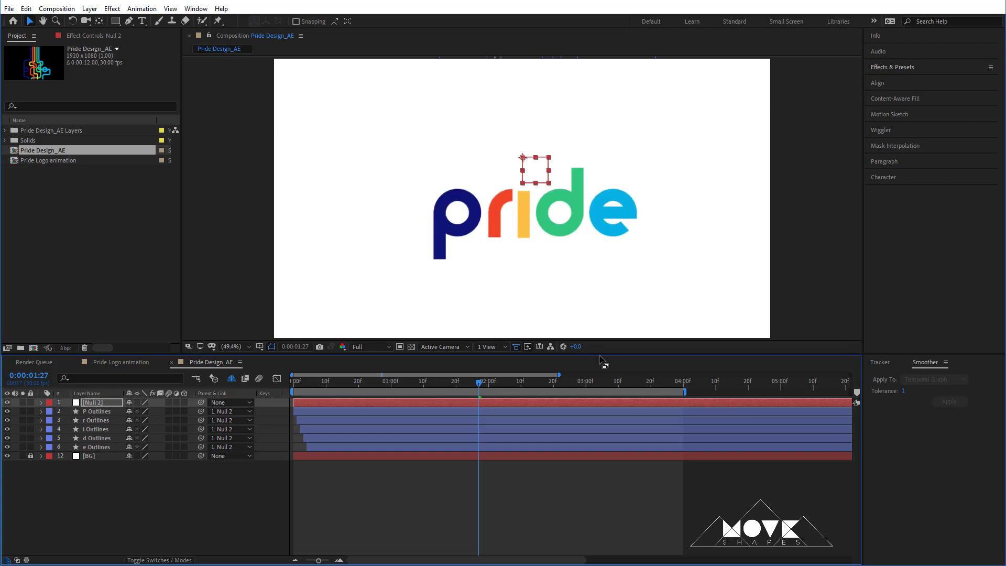
pyautogui.hotkey('shift', 'Down')
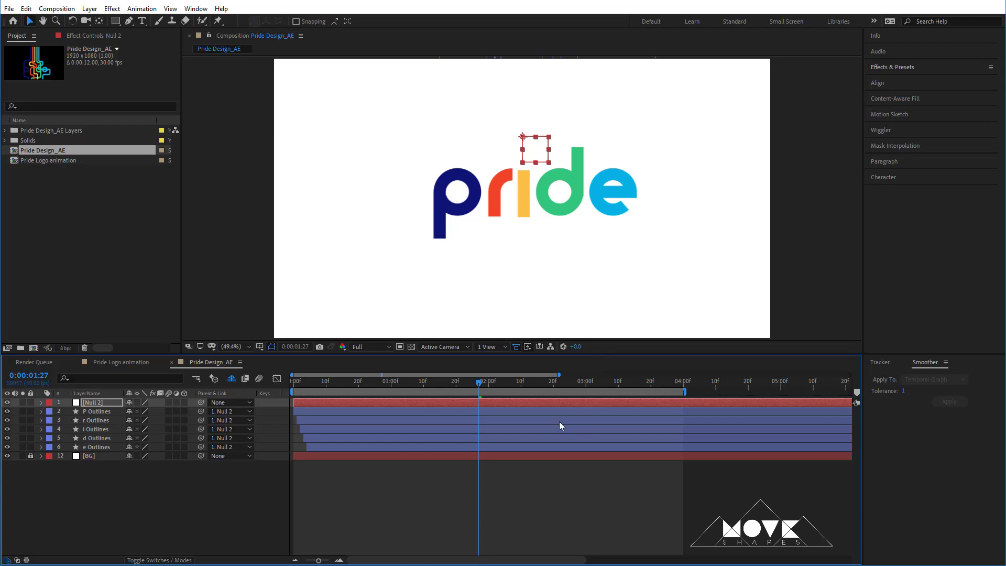
pyautogui.moveTo(473, 381); pyautogui.dragTo(303, 403)
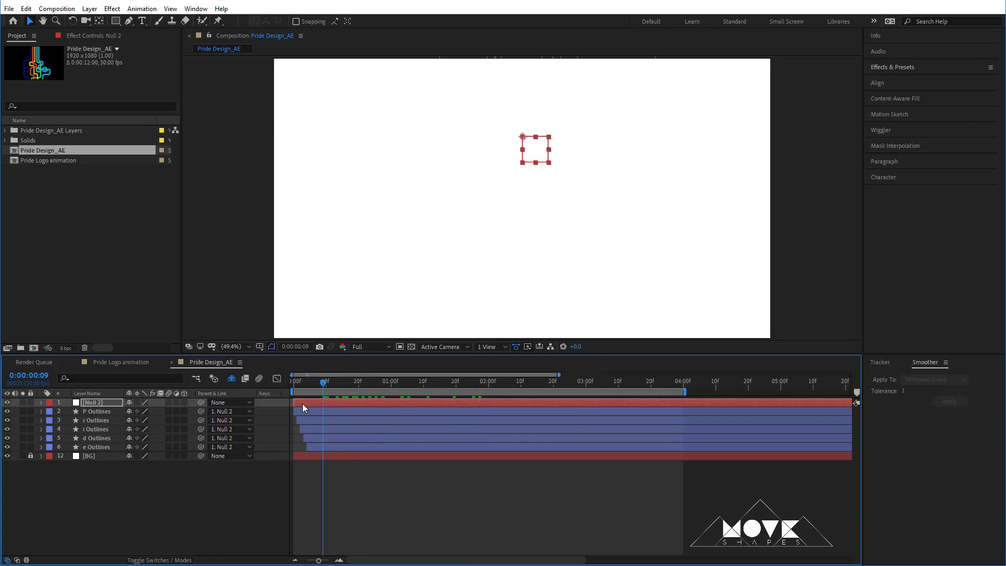
pyautogui.press('space')
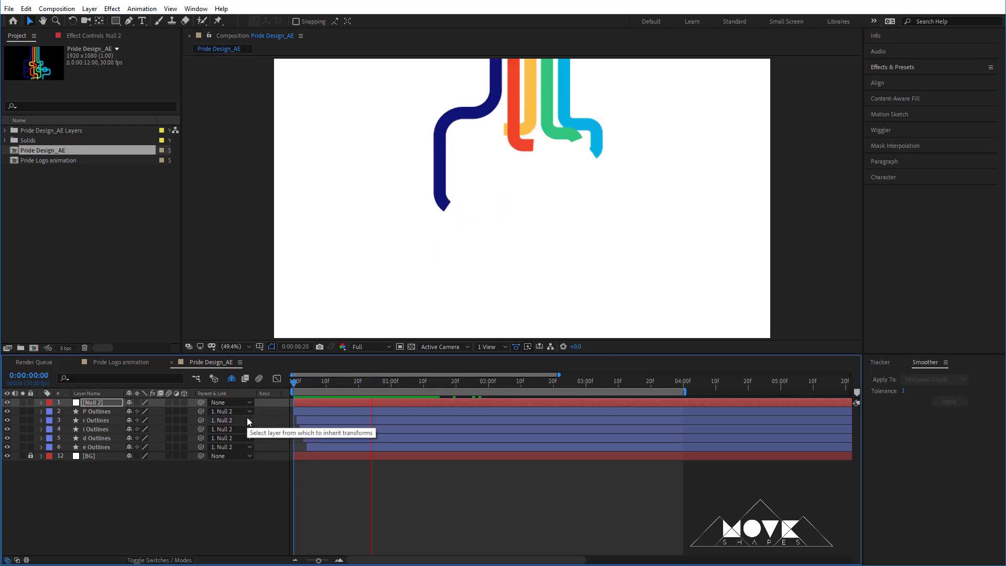